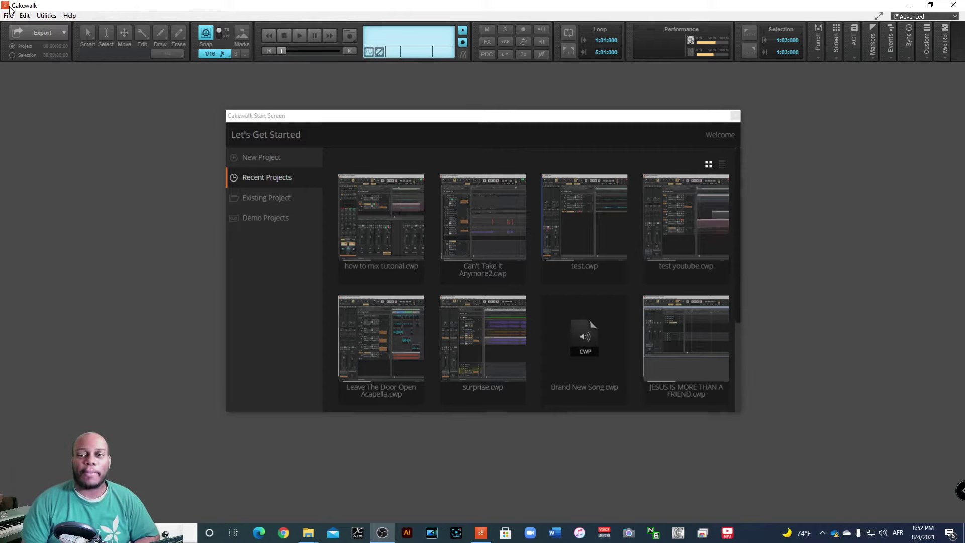
Start Untitled Project2 from the Empty Project template on the Start Screen
left_click(260, 163)
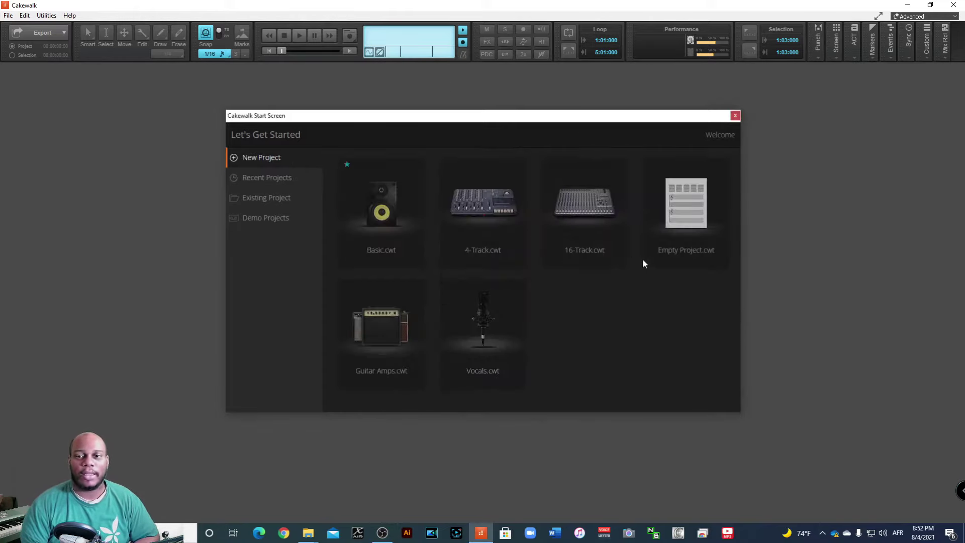
left_click(697, 208)
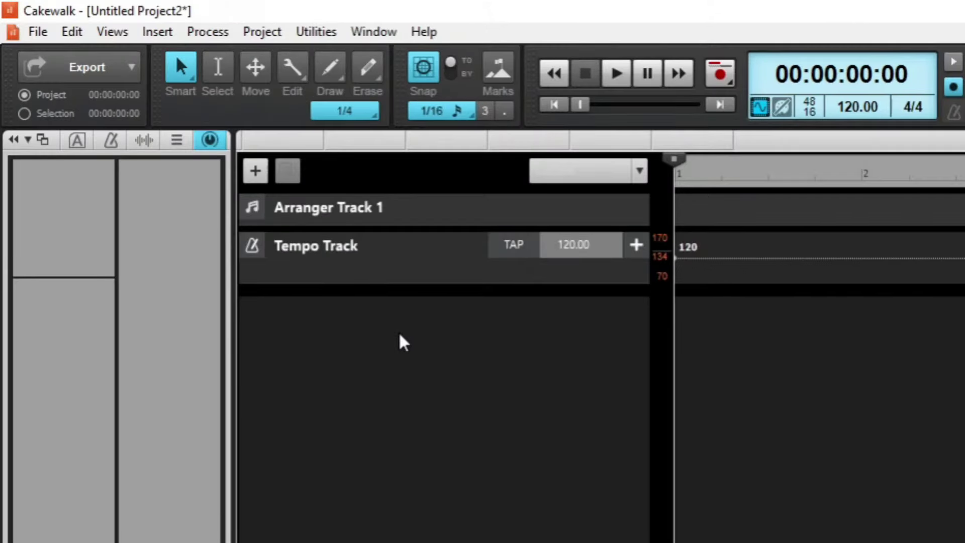
Set up the Add Track dialog for one SI-Drum Kit instrument track with Record Enable on
right_click(403, 343)
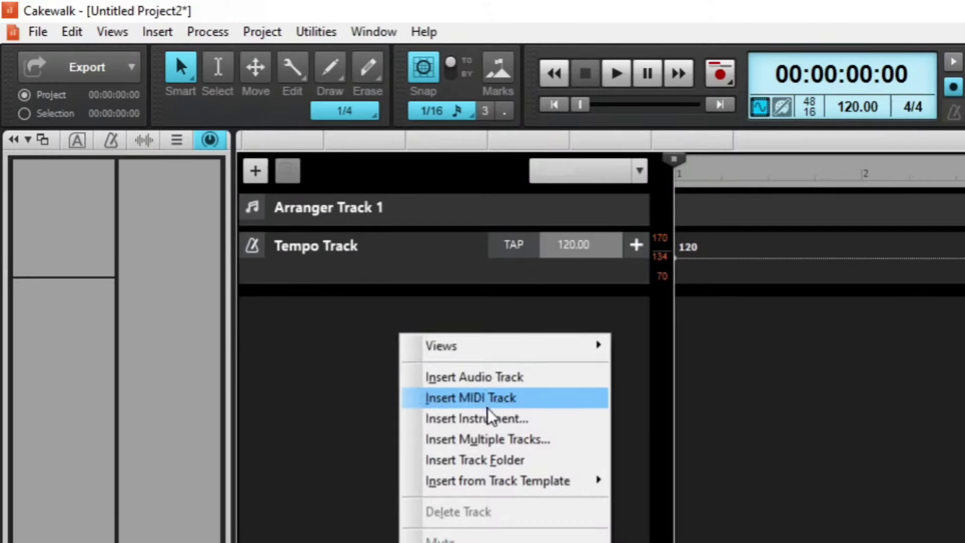
left_click(523, 427)
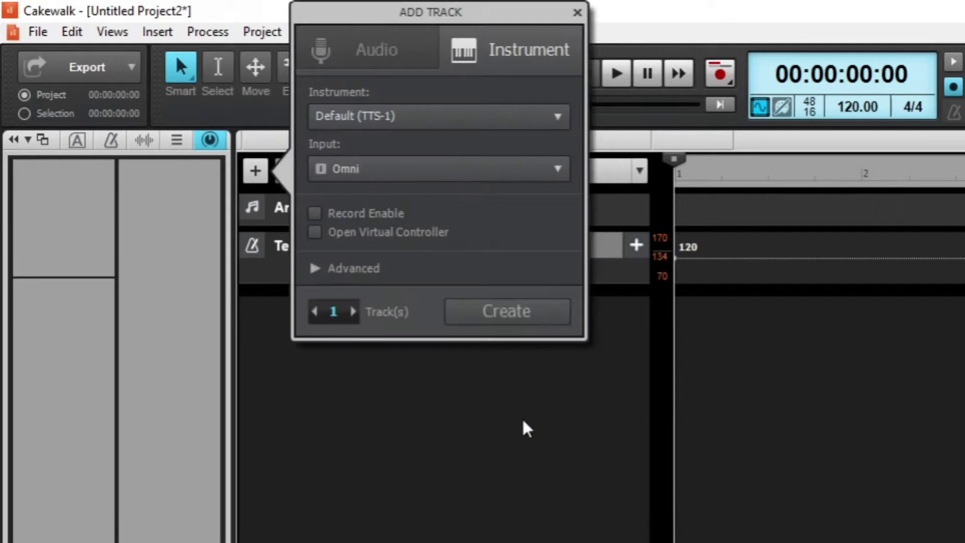
left_click(418, 123)
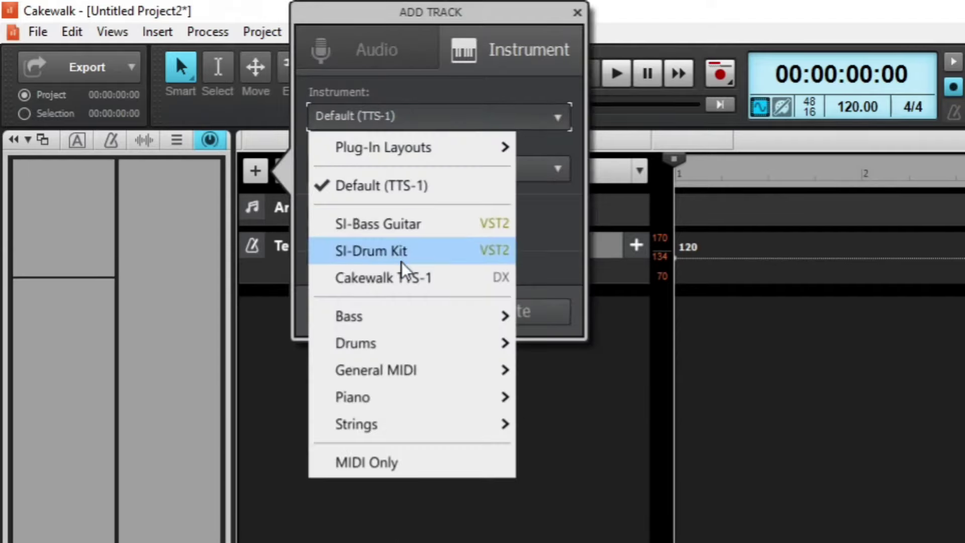
left_click(379, 260)
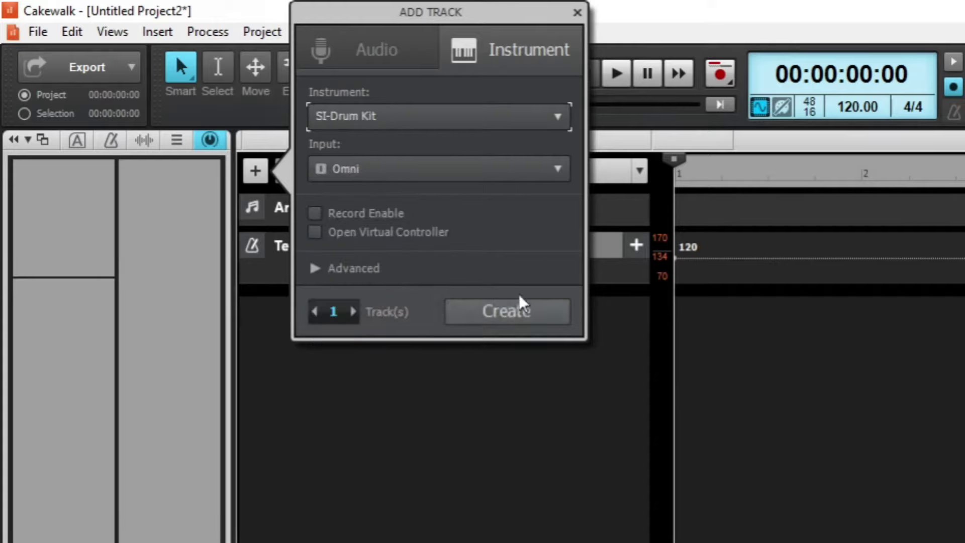
left_click(328, 215)
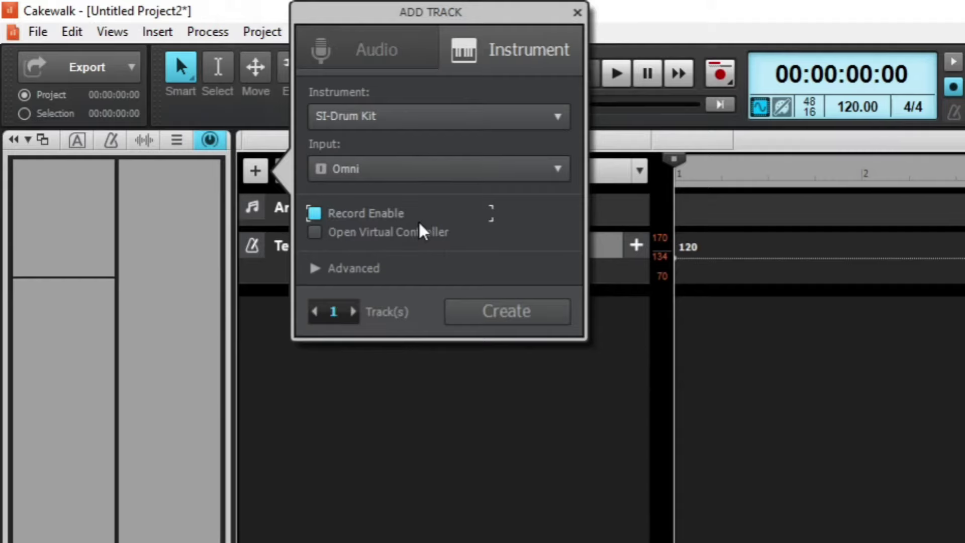
left_click(314, 269)
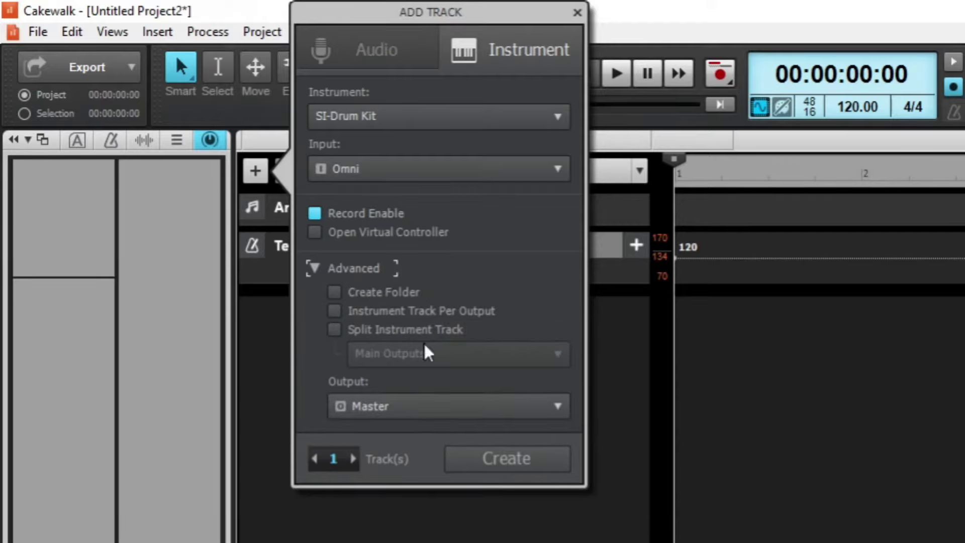
left_click(313, 270)
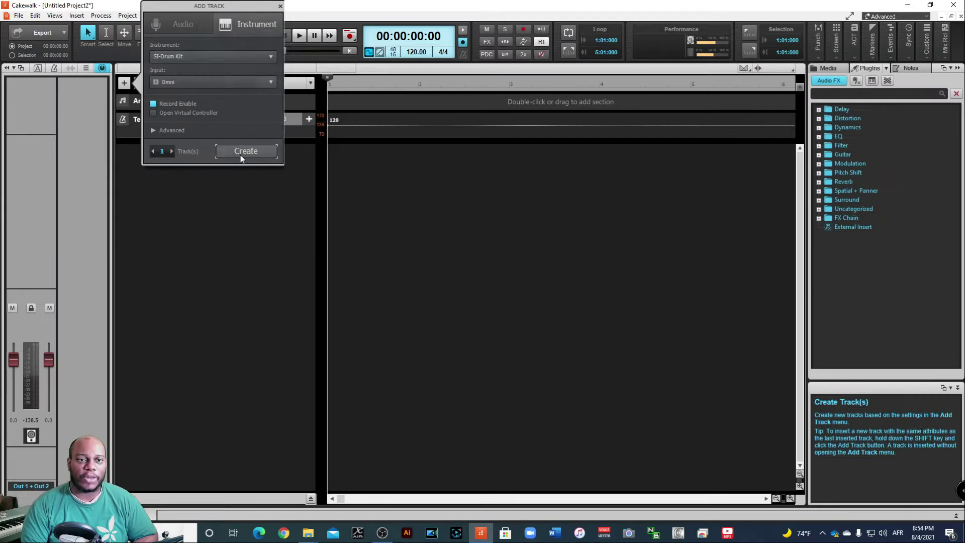
Create the SI-Drum Kit 1 track, open its plugin window and audition the snare
left_click(322, 219)
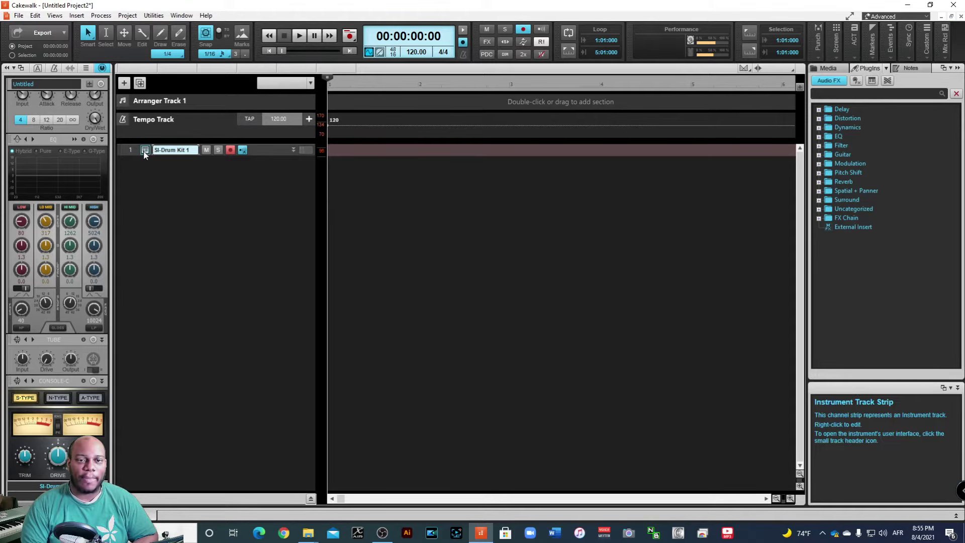
left_click(294, 150)
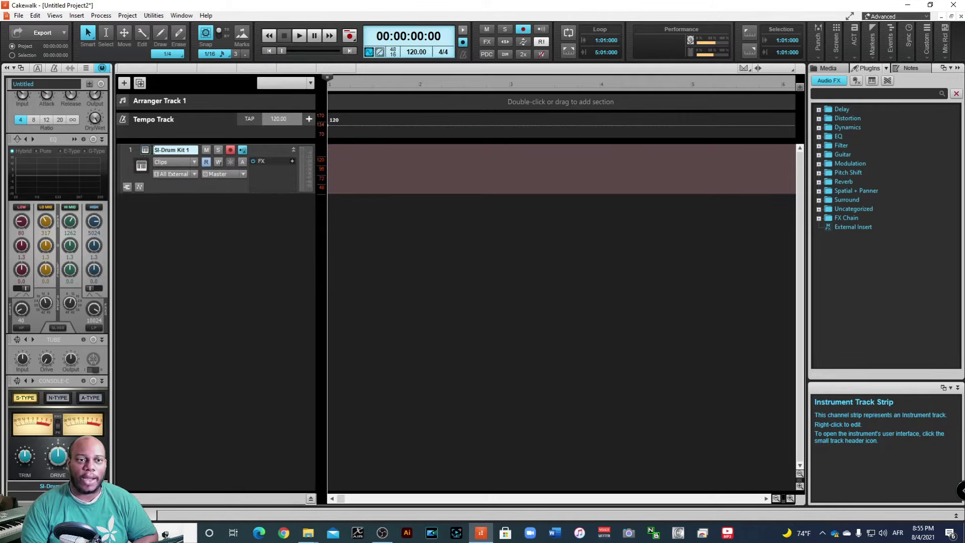
left_click(146, 151)
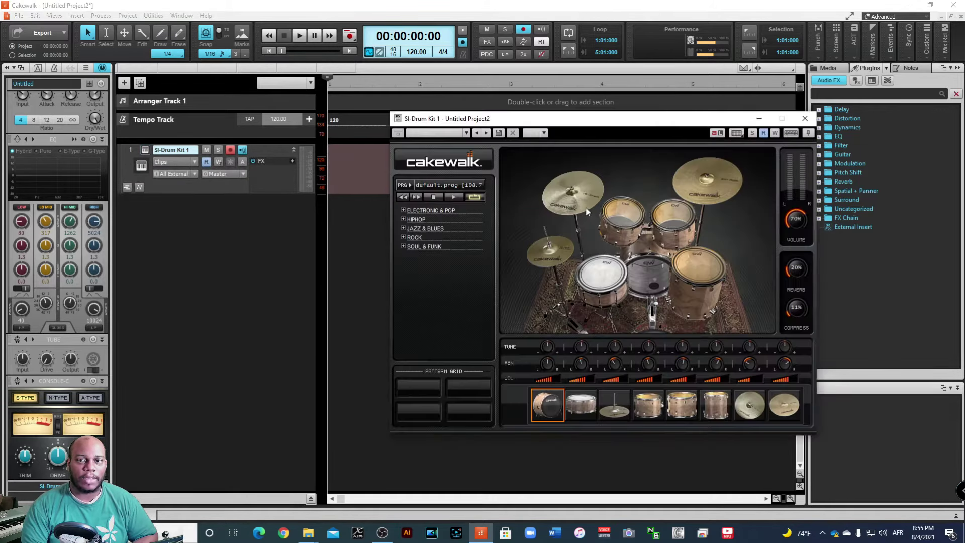
left_click_drag(613, 129, 538, 113)
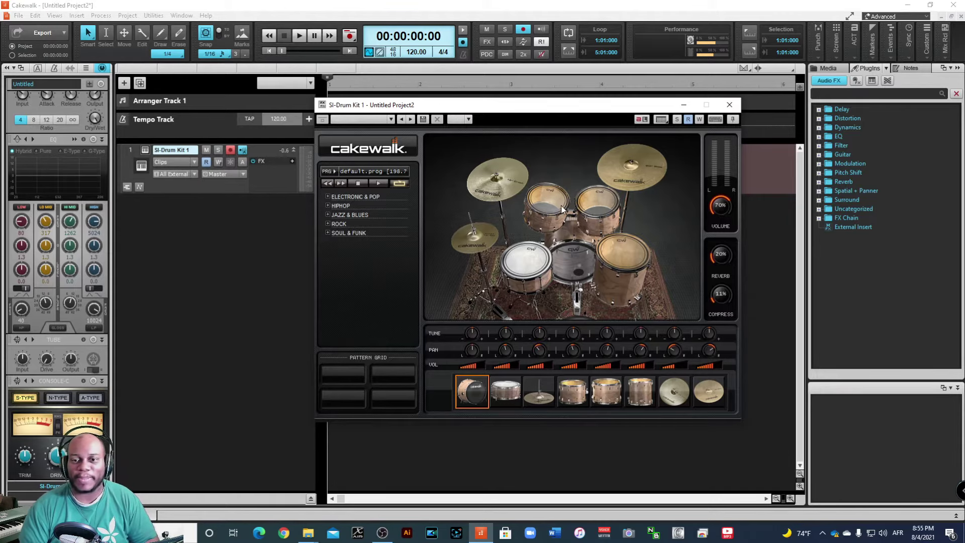
left_click(560, 284)
left_click(559, 284)
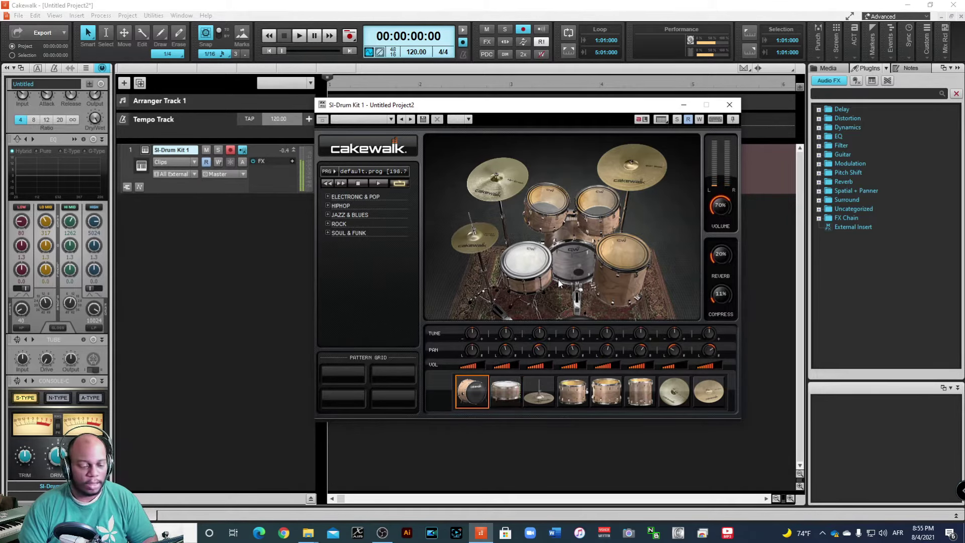
left_click(559, 284)
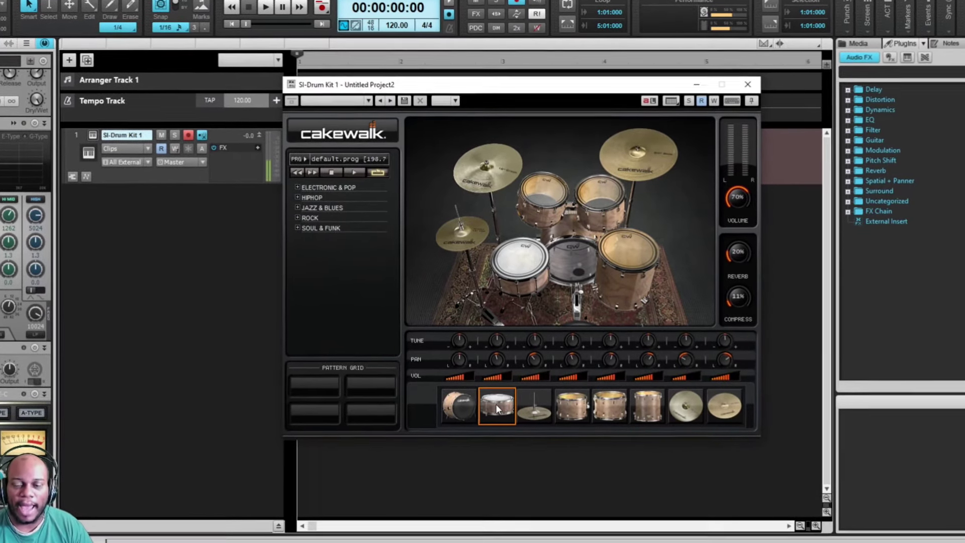
mouse_move(497, 363)
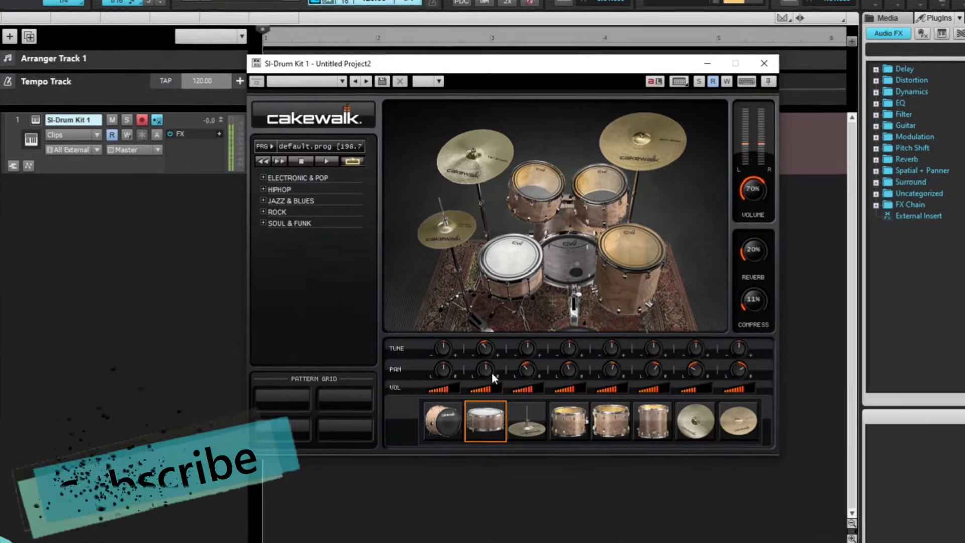
mouse_move(492, 377)
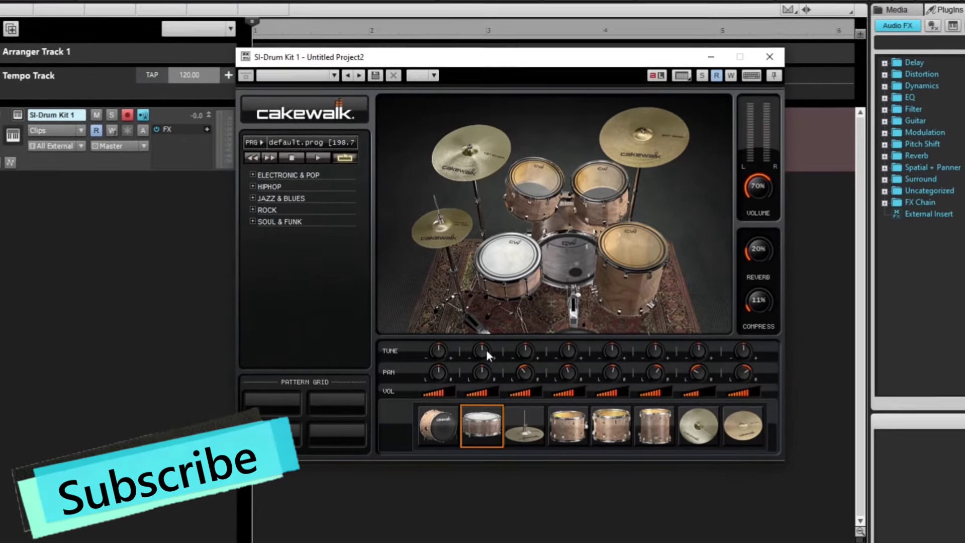
mouse_move(482, 355)
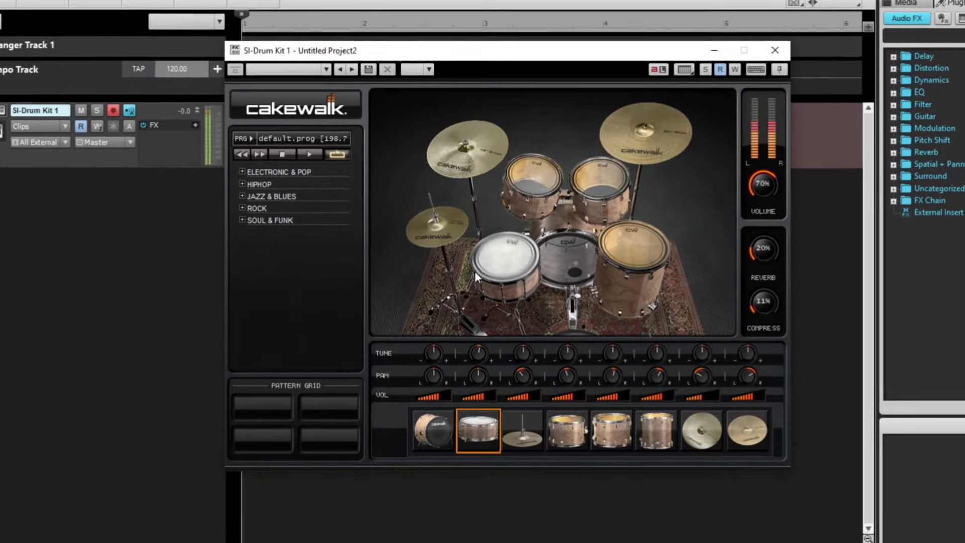
left_click(524, 170)
left_click(600, 180)
left_click(631, 259)
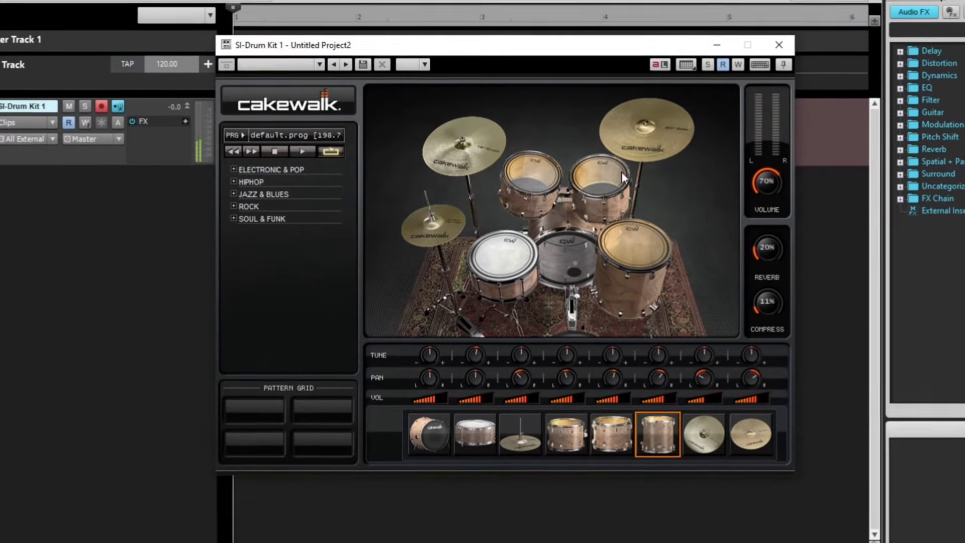
left_click(648, 169)
left_click(460, 165)
left_click(429, 235)
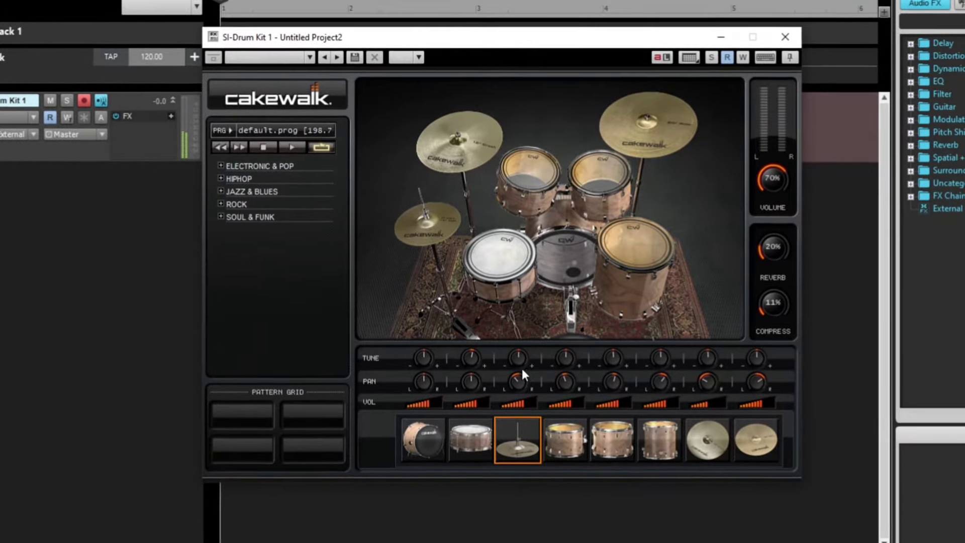
mouse_move(518, 358)
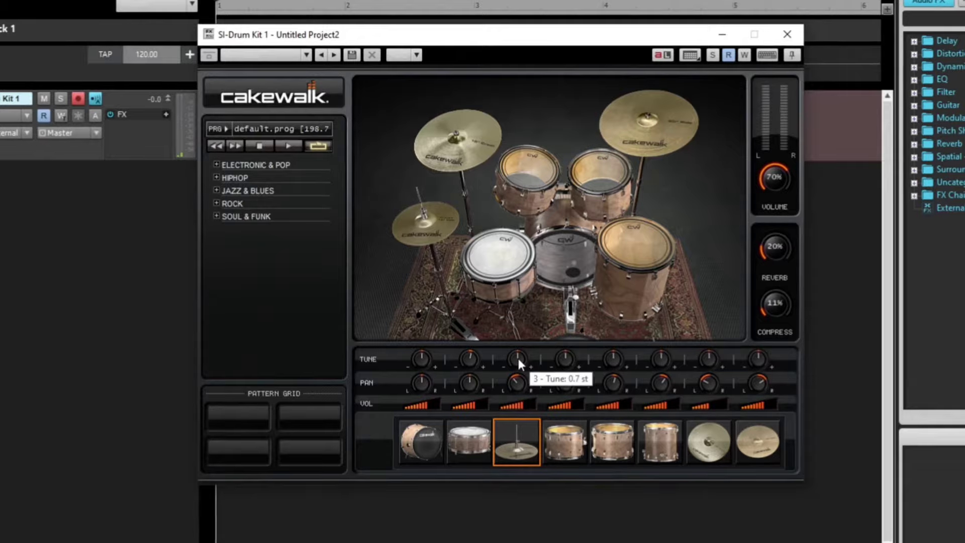
left_click(415, 231)
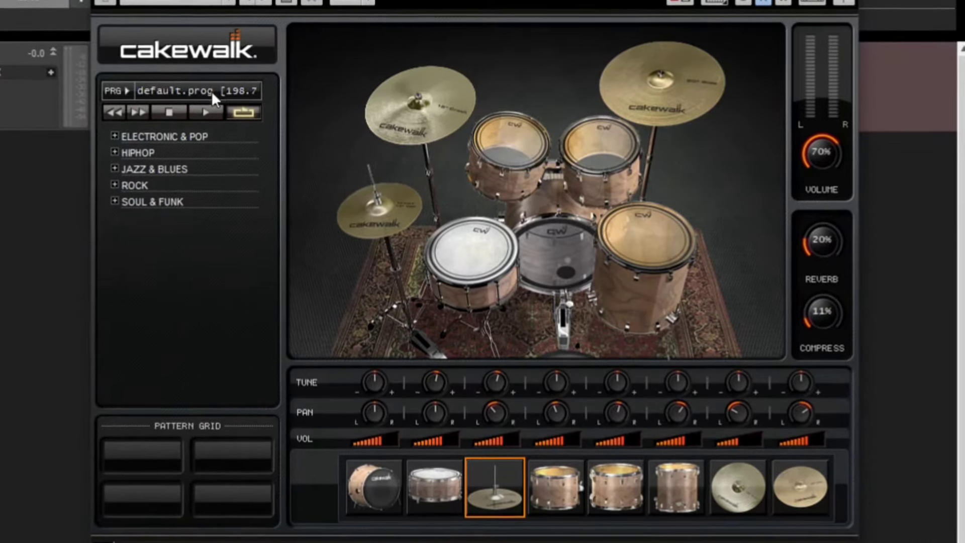
Load the Fine Wood.prog kit into SI-Drum Kit from the Program Browser
left_click(169, 92)
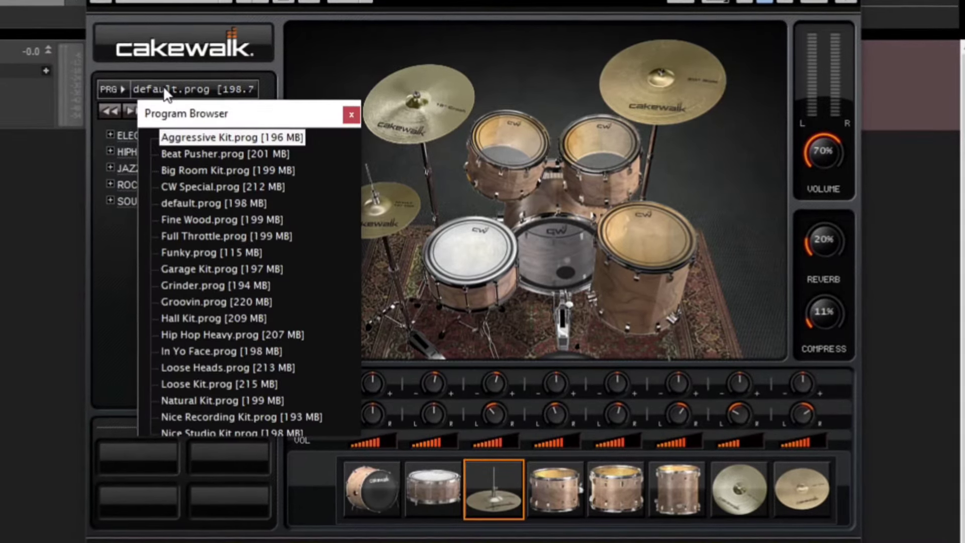
scroll(225, 145, "down", 2)
scroll(222, 146, "up", 2)
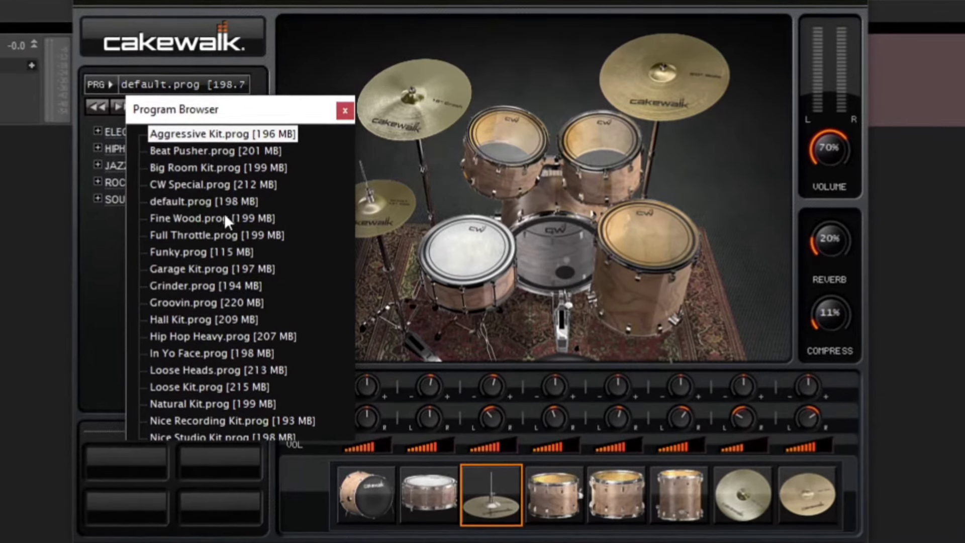
double_click(224, 216)
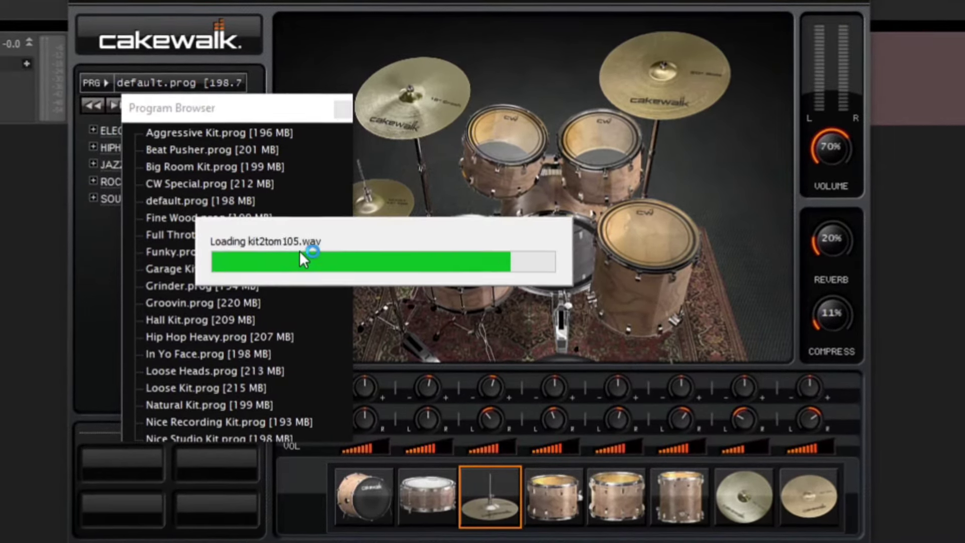
left_click(99, 249)
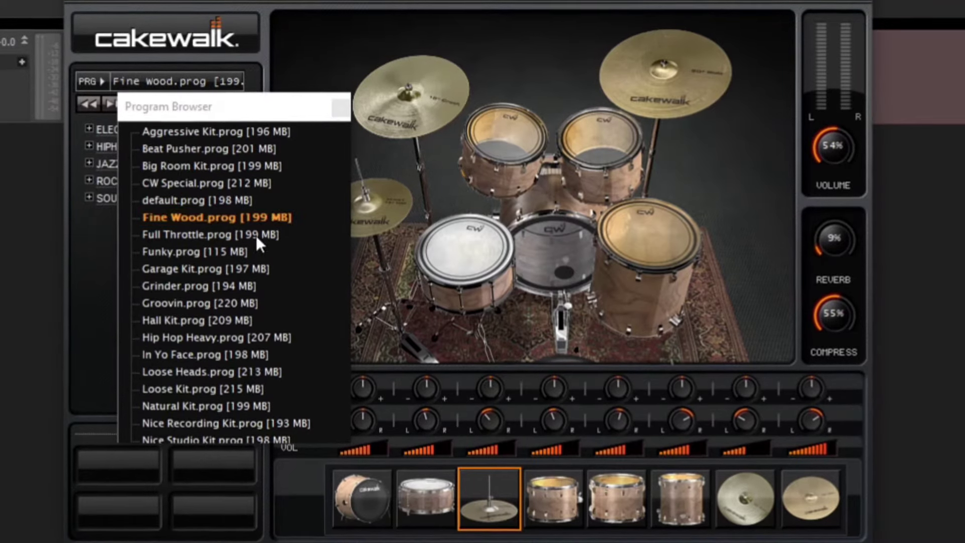
left_click(337, 107)
Audition the new kit's snare, toms, hi-hat, crash, ride and kick
left_click(457, 257)
left_click(504, 146)
left_click(585, 146)
left_click(640, 220)
left_click(355, 215)
left_click(419, 109)
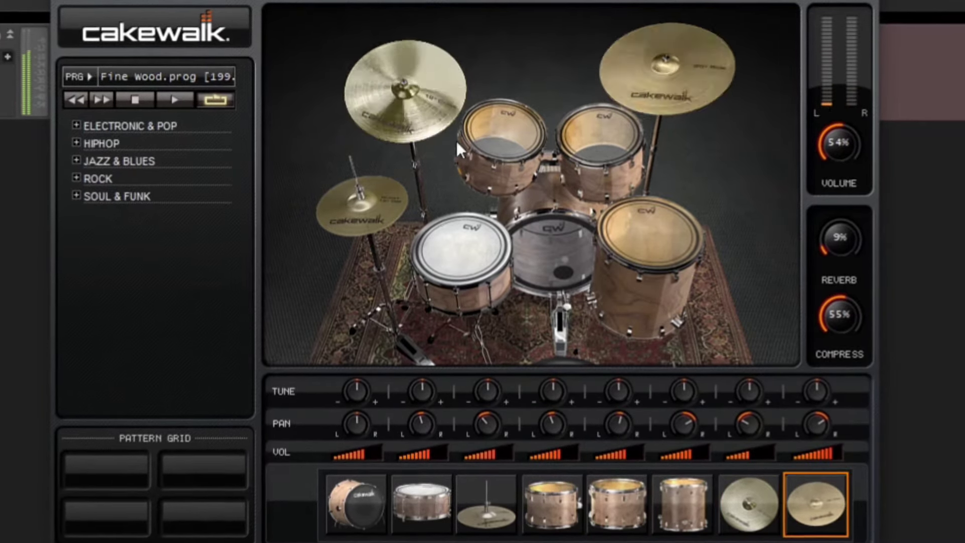
left_click(630, 84)
left_click(468, 248)
left_click(549, 254)
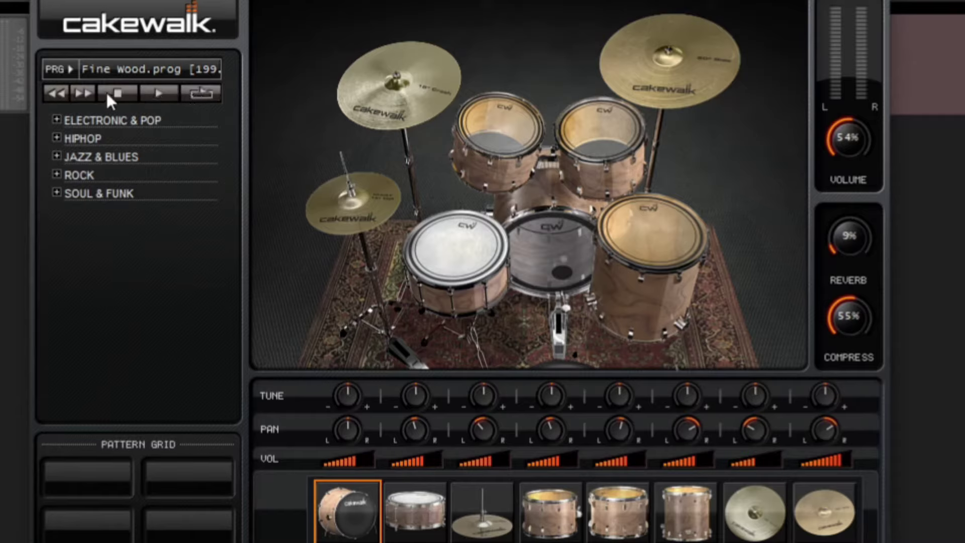
Preview the SWING HOP pattern from the ELECTRONIC & POP category, then stop it
left_click(56, 120)
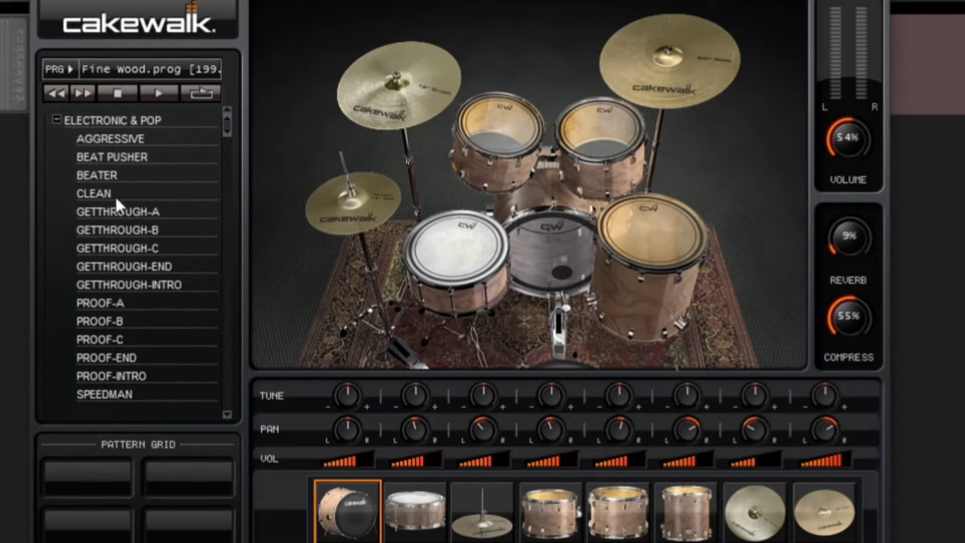
scroll(115, 203, "down", 2)
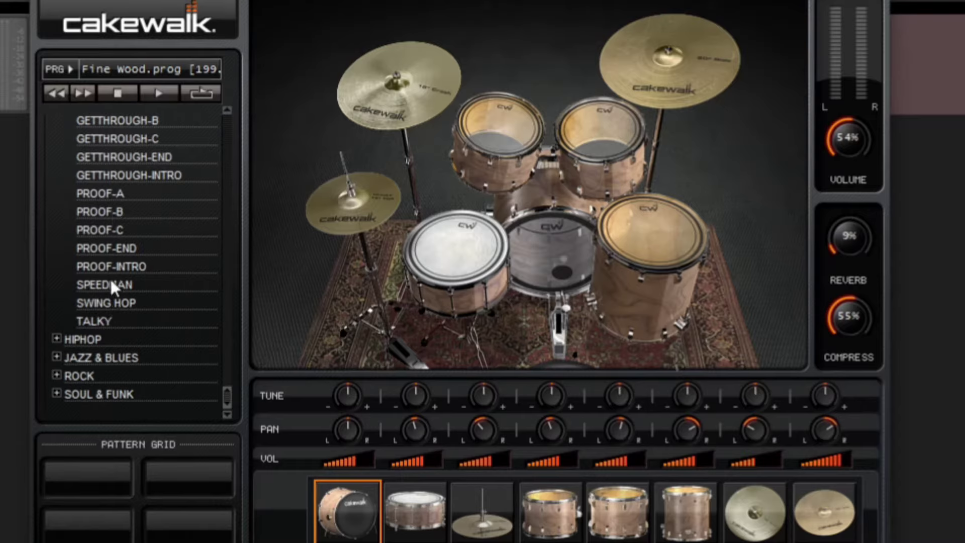
left_click(140, 303)
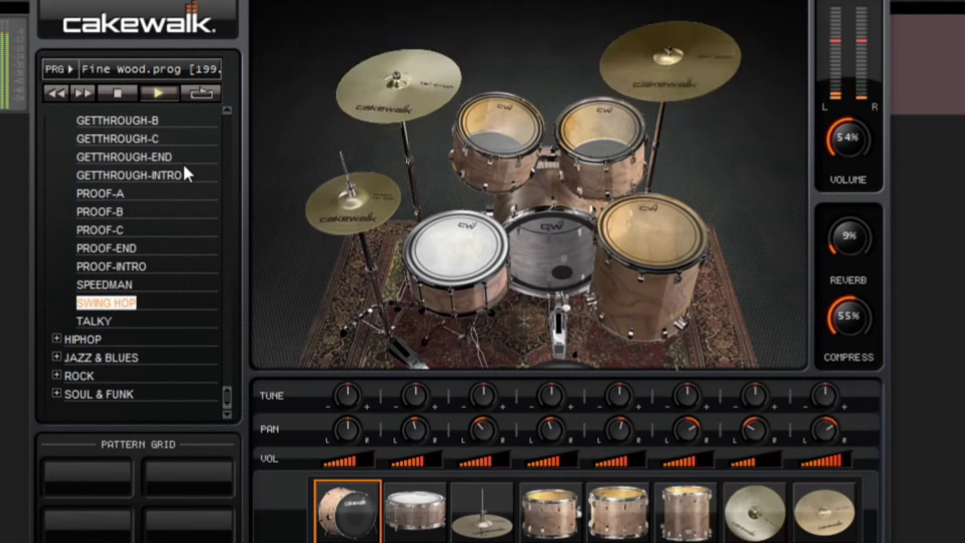
left_click(119, 93)
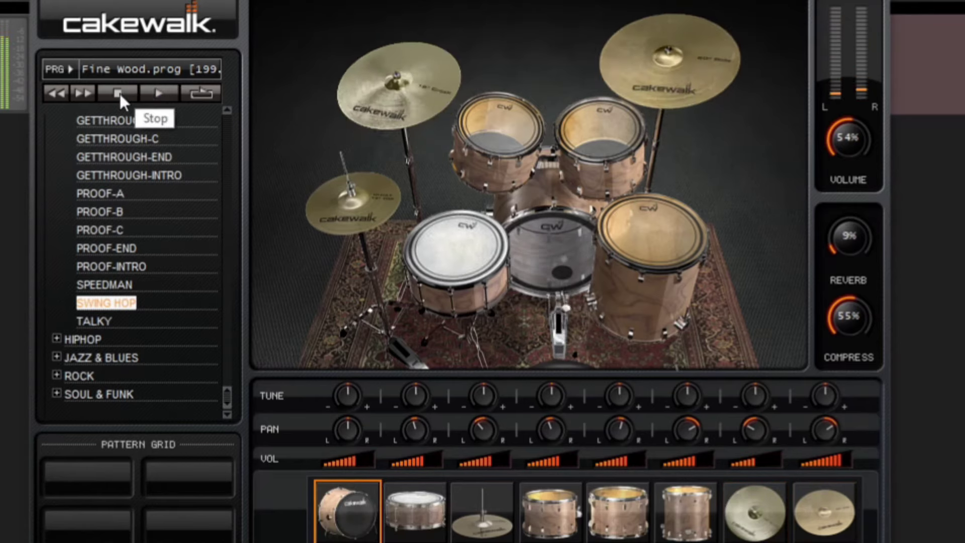
Audition the HIPHOP BOOTY pattern, place it at bar 1 of the drum track and play it
left_click(56, 338)
scroll(80, 330, "down", 2)
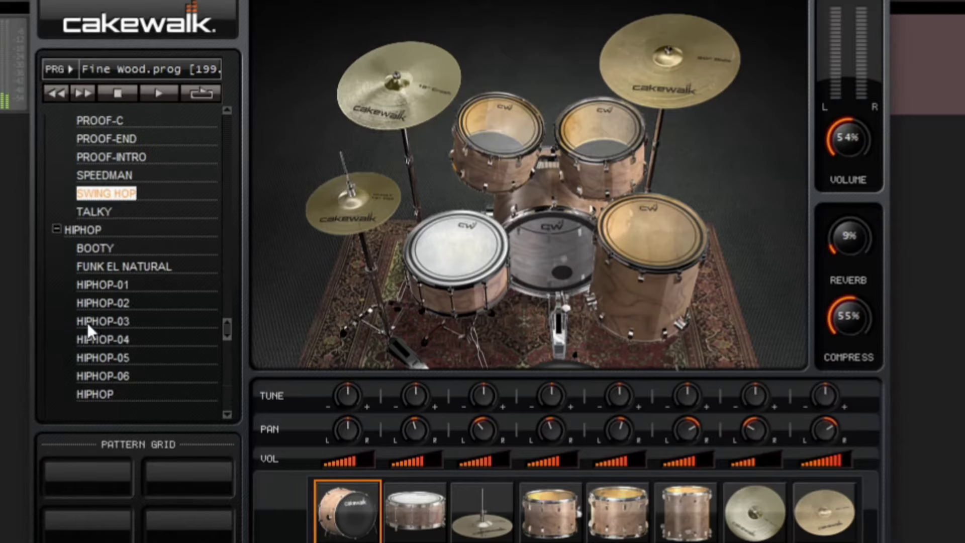
double_click(104, 247)
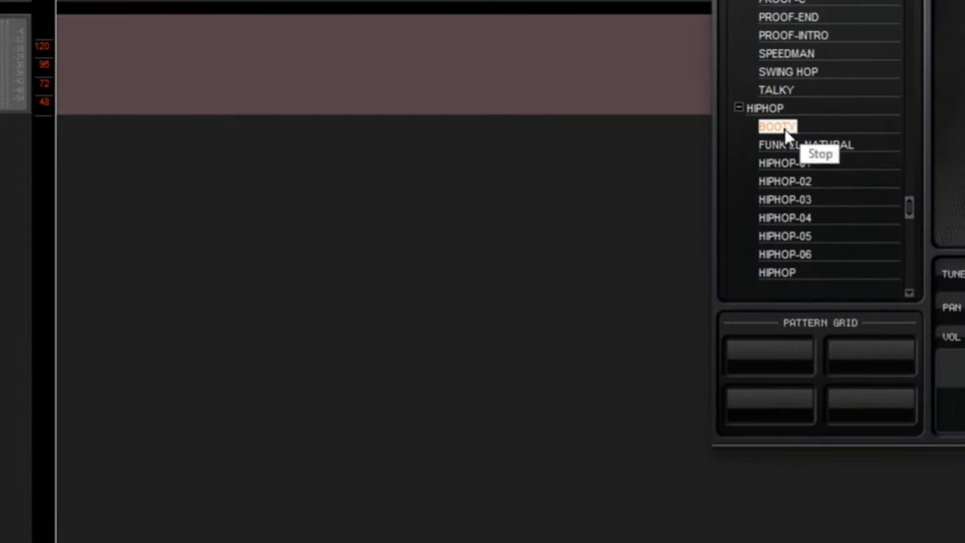
left_click_drag(786, 129, 491, 95)
left_click_drag(109, 50, 78, 49)
left_click_drag(227, 23, 116, 25)
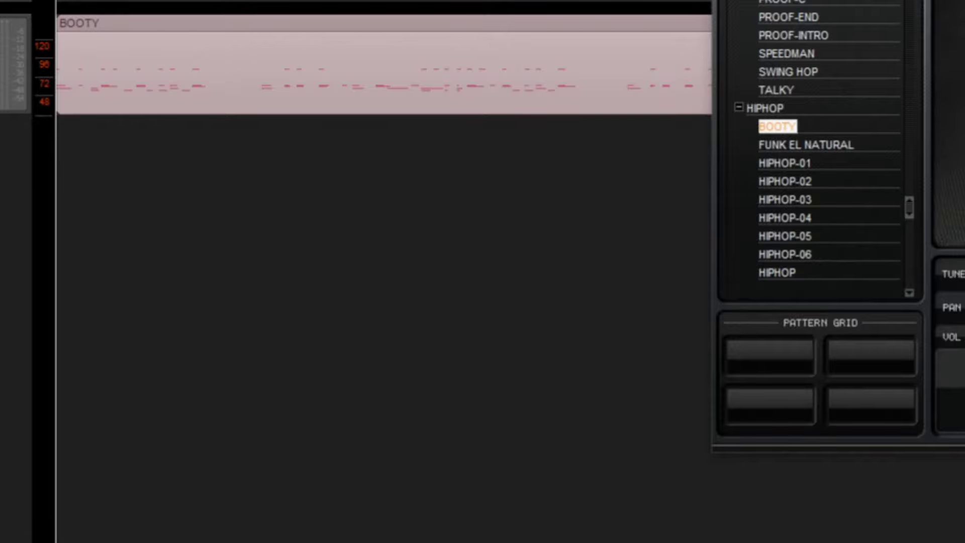
key("space")
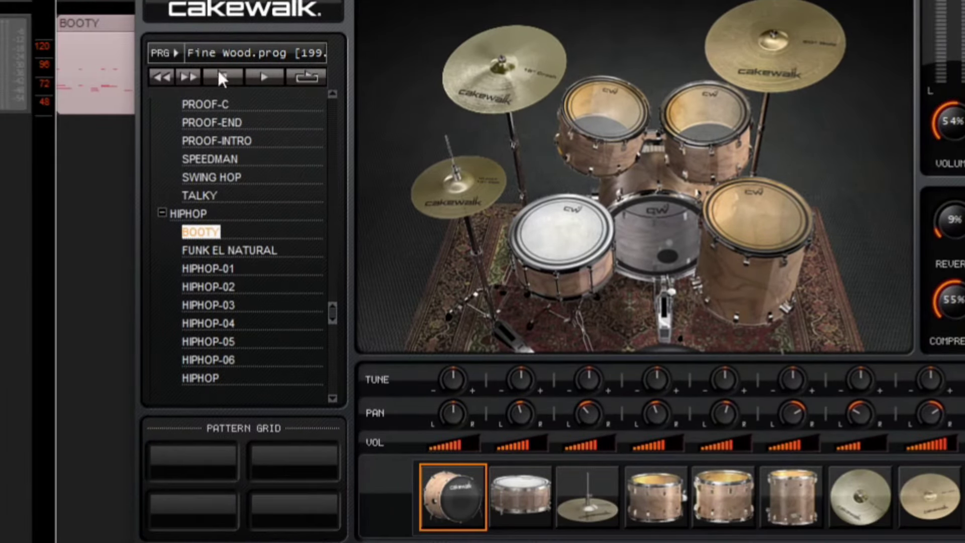
Remove the BOOTY clip from the drum track
left_click(95, 25)
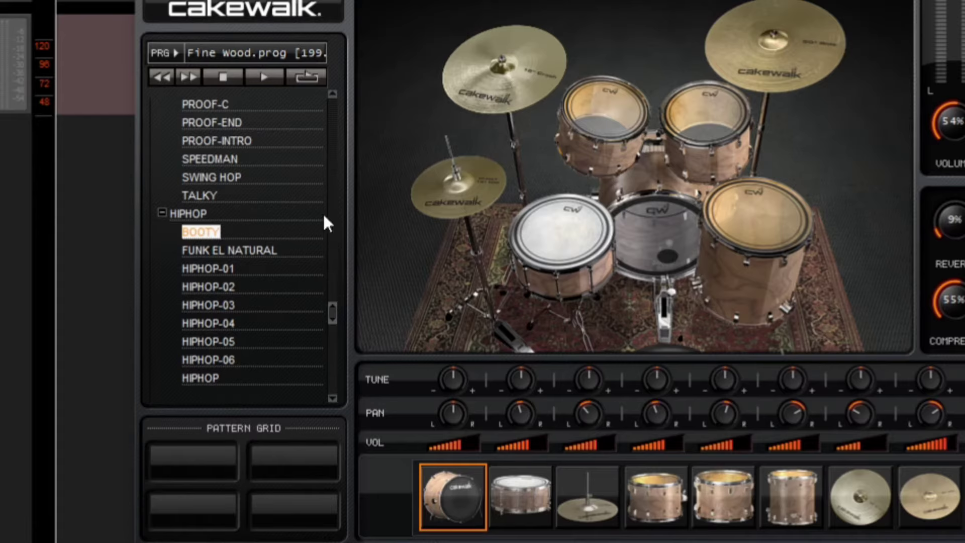
scroll(204, 183, "down", 2)
scroll(206, 197, "up", 1)
scroll(194, 233, "down", 1)
Expand JAZZ & BLUES and browse the SWINGER pattern and SOUL & FUNK category
left_click(162, 341)
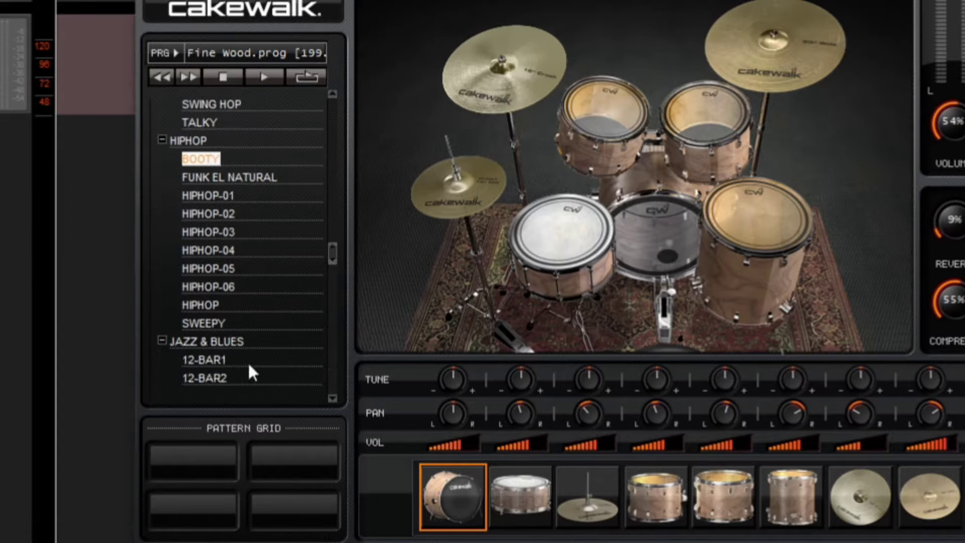
scroll(250, 322, "down", 4)
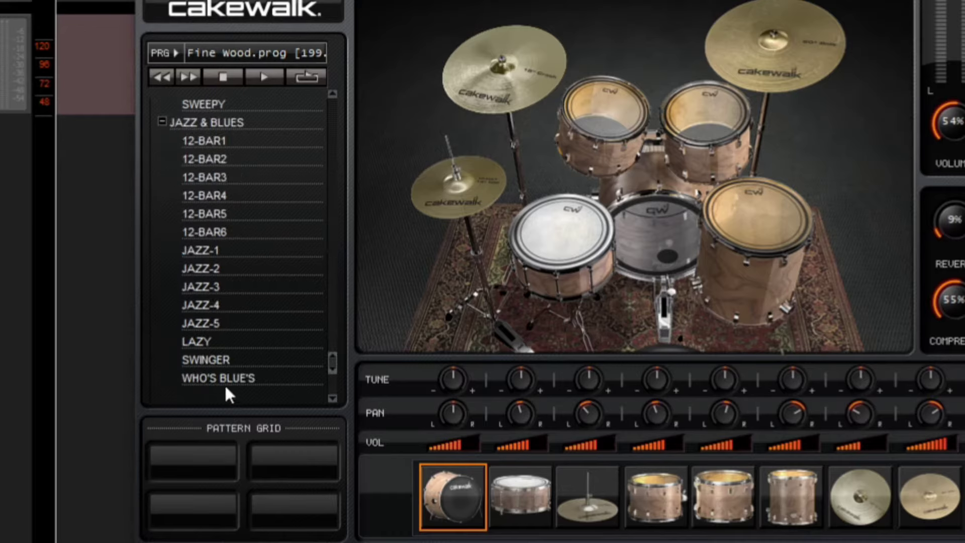
left_click(225, 356)
scroll(222, 312, "down", 1)
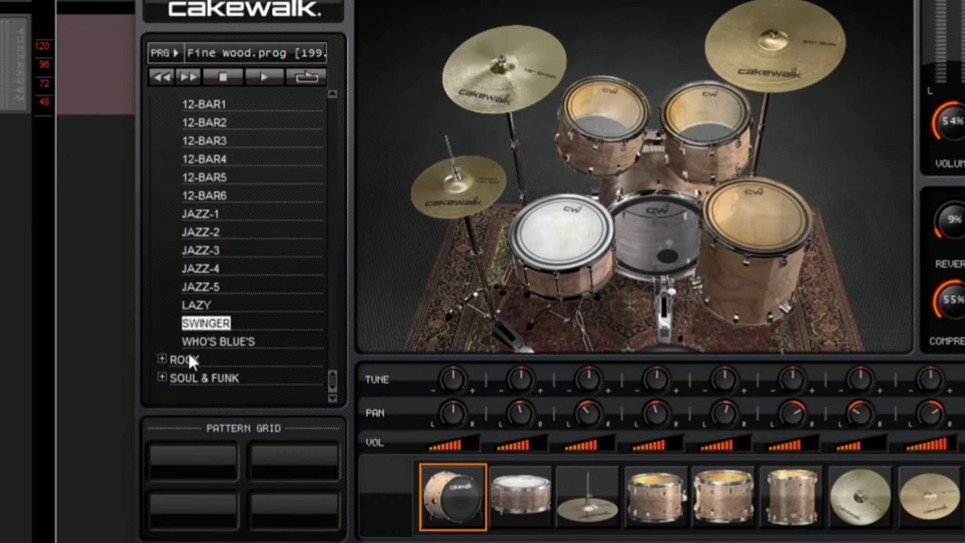
left_click(206, 381)
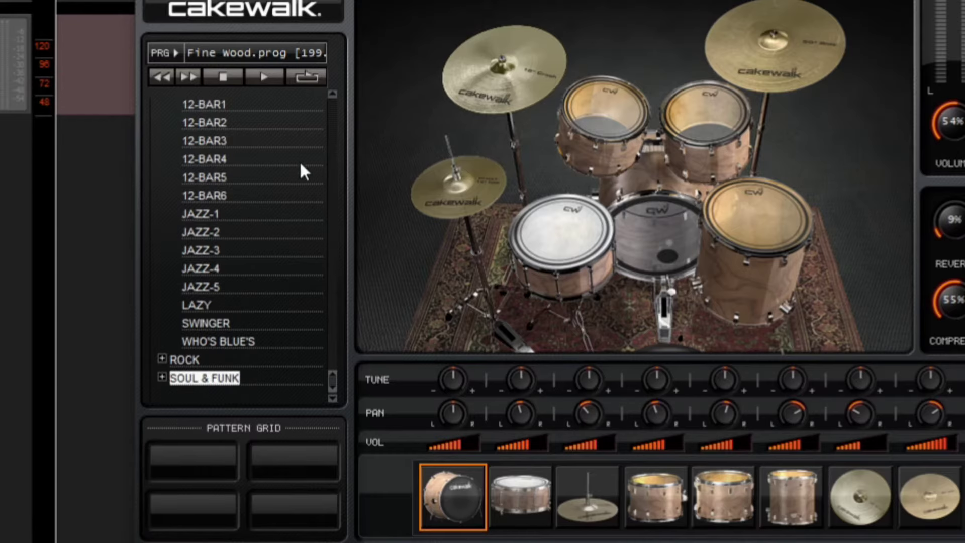
Load the Hip Hop Heavy kit and audition its snare, kick, toms and hi-hat
left_click(257, 53)
scroll(174, 256, "down", 2)
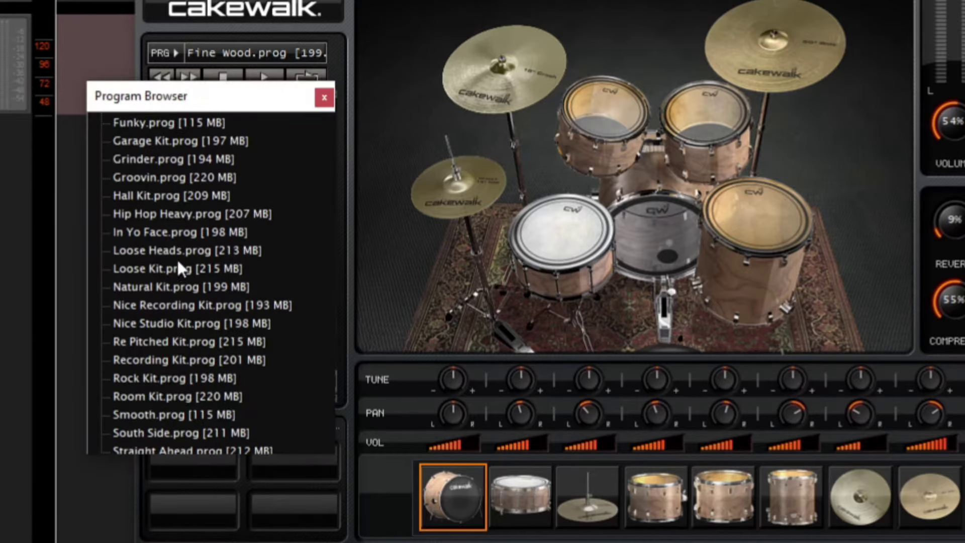
double_click(179, 214)
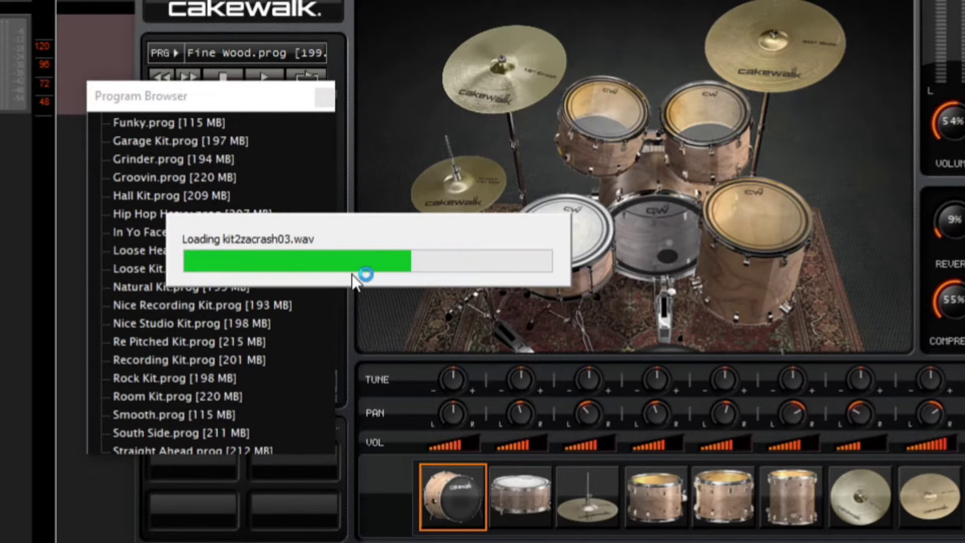
left_click(569, 249)
left_click(623, 233)
left_click(612, 110)
left_click(704, 123)
left_click(739, 211)
left_click(473, 191)
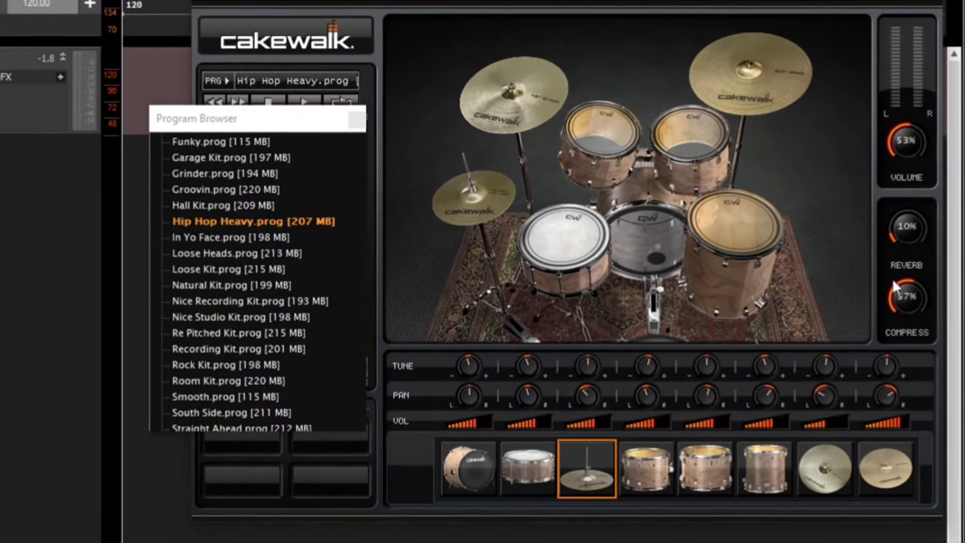
Try different kit reverb amounts, settling at about 11%
left_click_drag(887, 234, 886, 244)
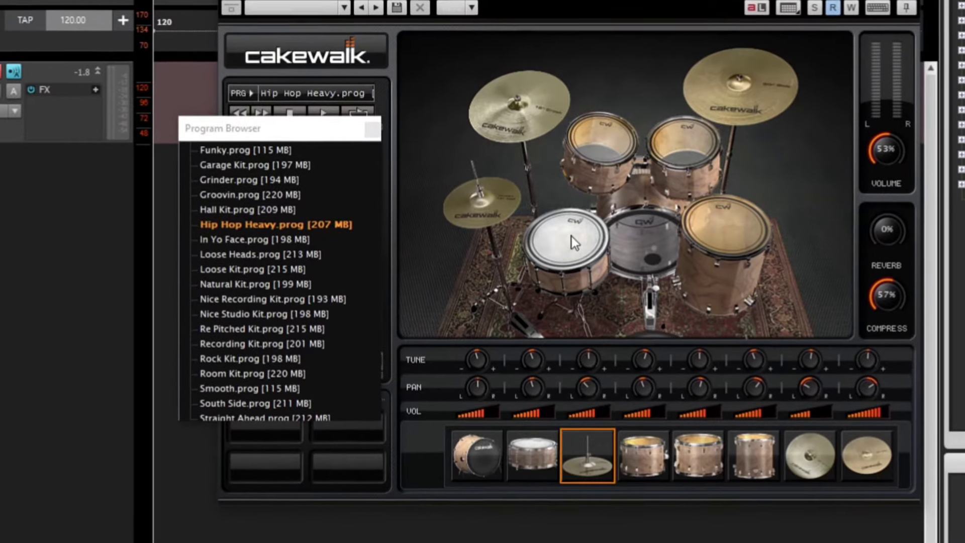
left_click(571, 236)
left_click(635, 228)
left_click_drag(890, 238, 883, 186)
left_click(571, 241)
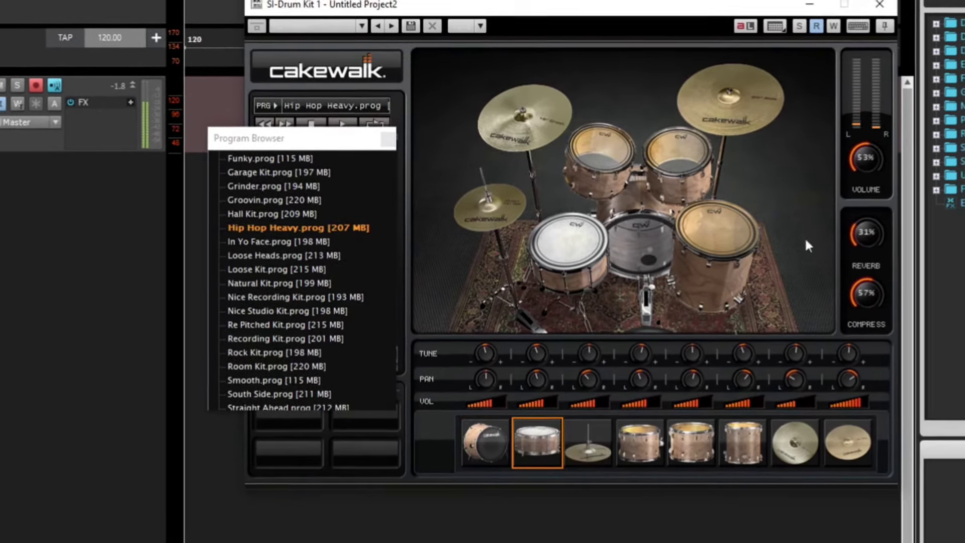
left_click_drag(894, 246, 857, 348)
mouse_move(854, 240)
left_mouse_down()
mouse_move(856, 226)
mouse_move(850, 246)
left_mouse_up()
Set the kit compression to about 35% and close the SI-Drum Kit window
left_click_drag(869, 321, 865, 382)
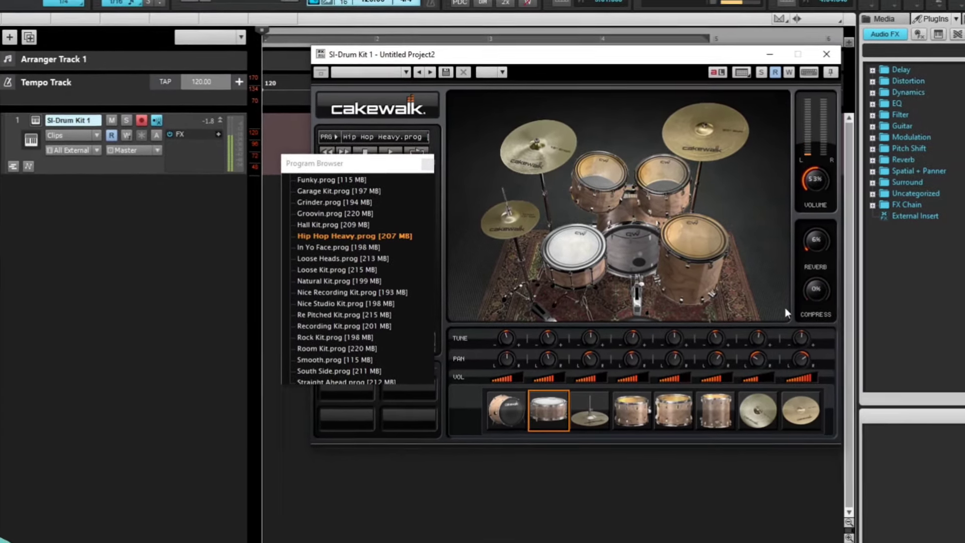
left_click_drag(814, 301, 813, 231)
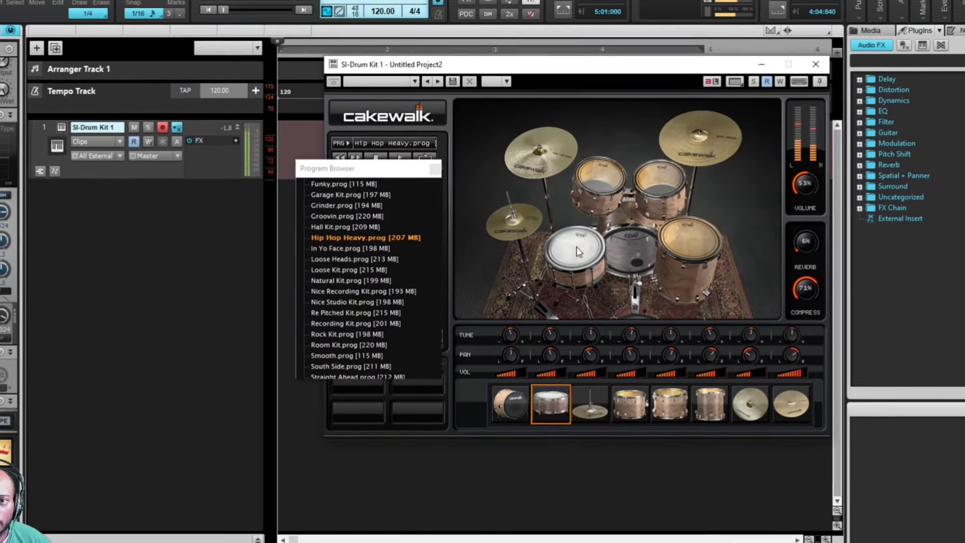
mouse_move(798, 291)
left_mouse_down()
mouse_move(787, 318)
mouse_move(787, 293)
left_mouse_up()
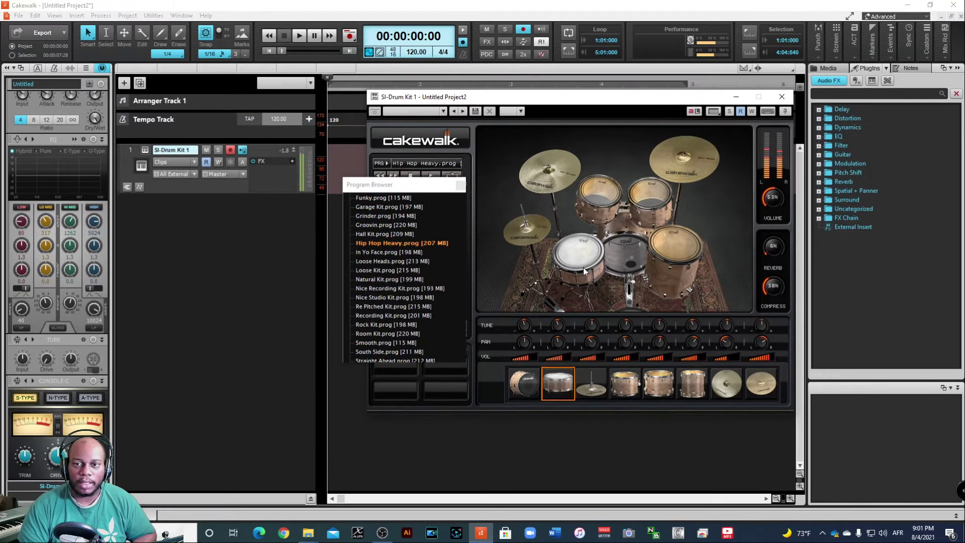
left_click(584, 269)
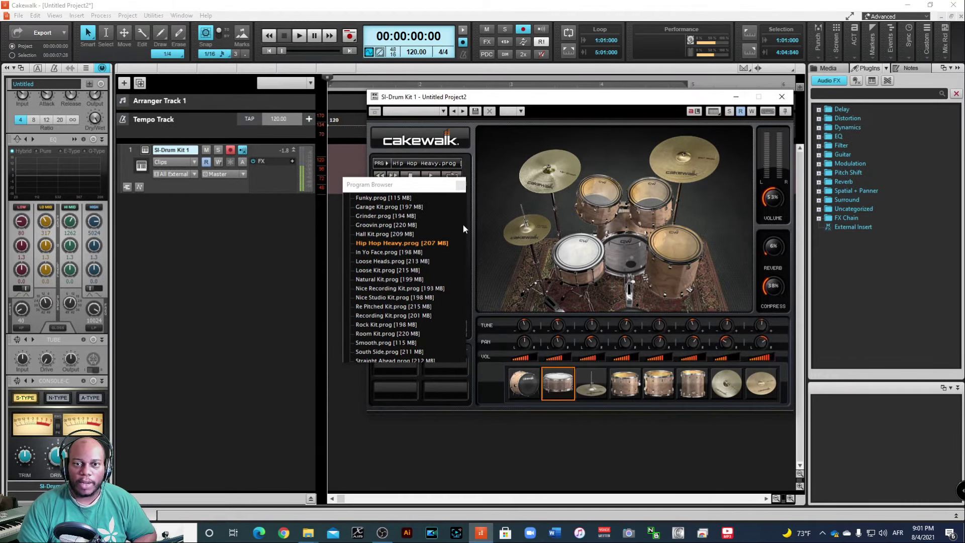
left_click(782, 96)
left_click(413, 166)
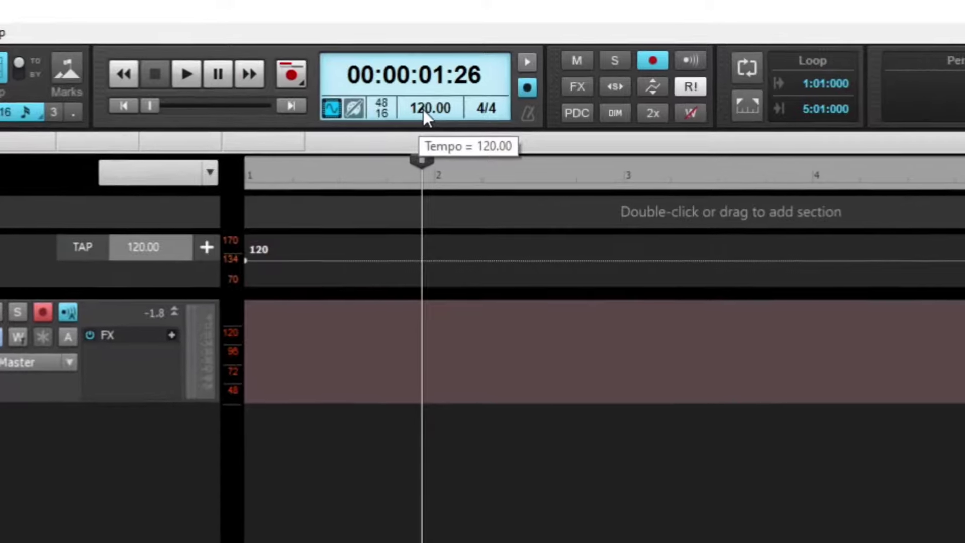
Change the project tempo from 120 to 85 BPM
double_click(423, 110)
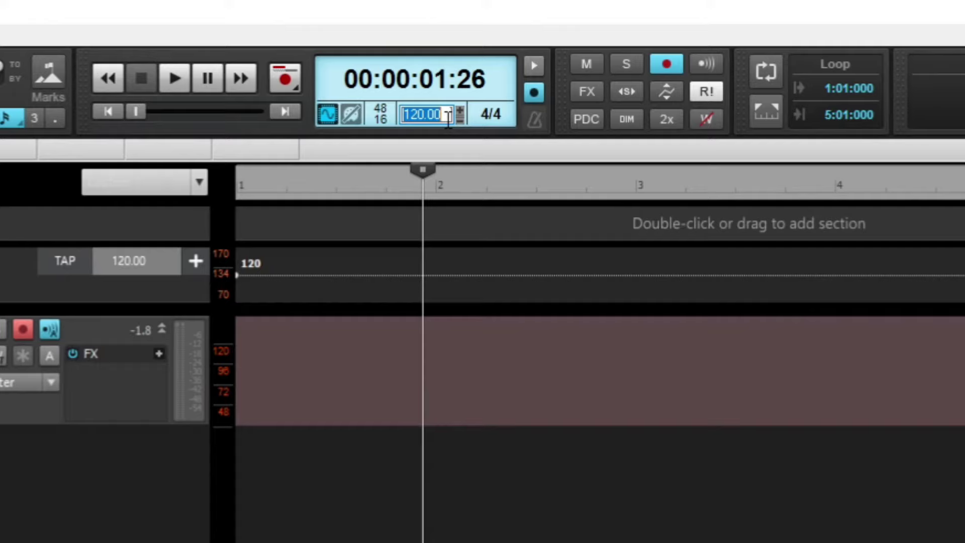
type("85")
key("Return")
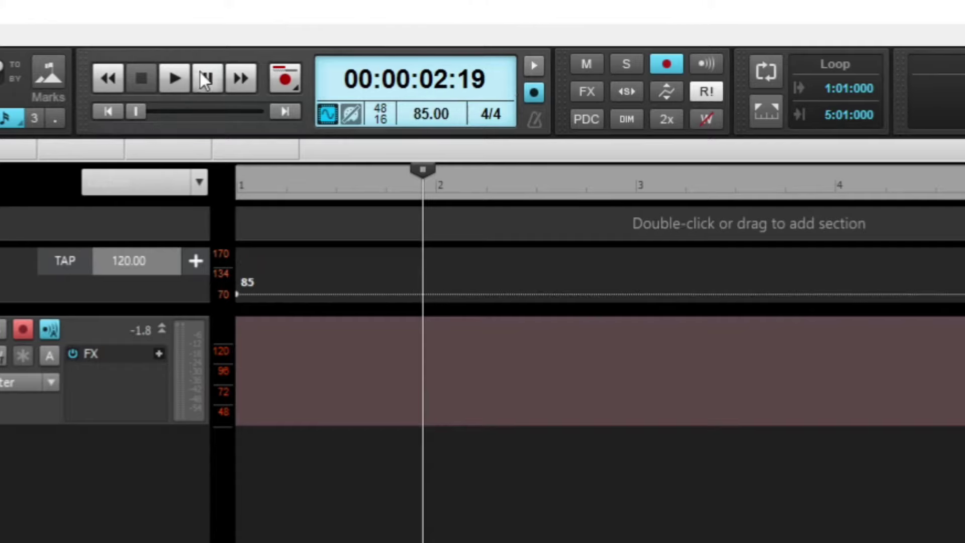
Rewind to the start and play the project back at the new tempo
key("w")
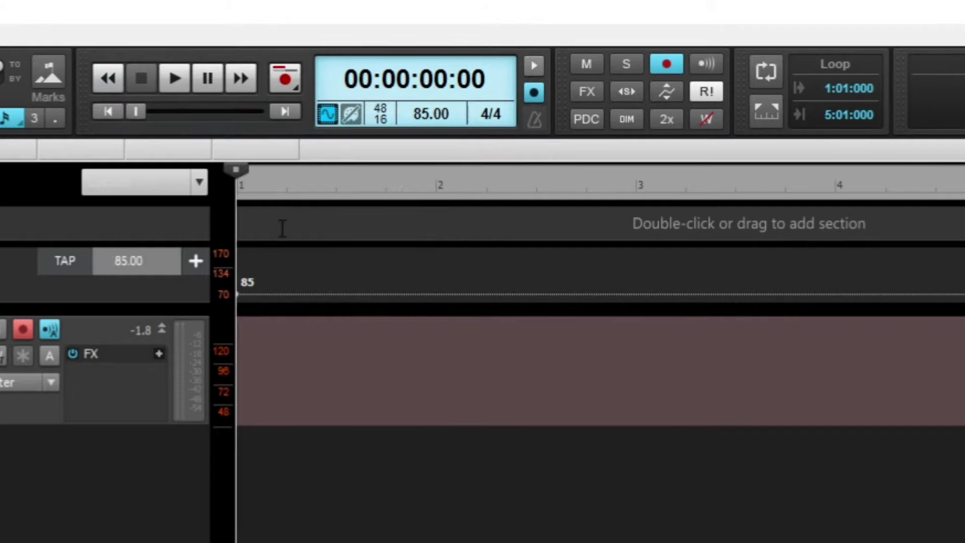
key("space")
key("space")
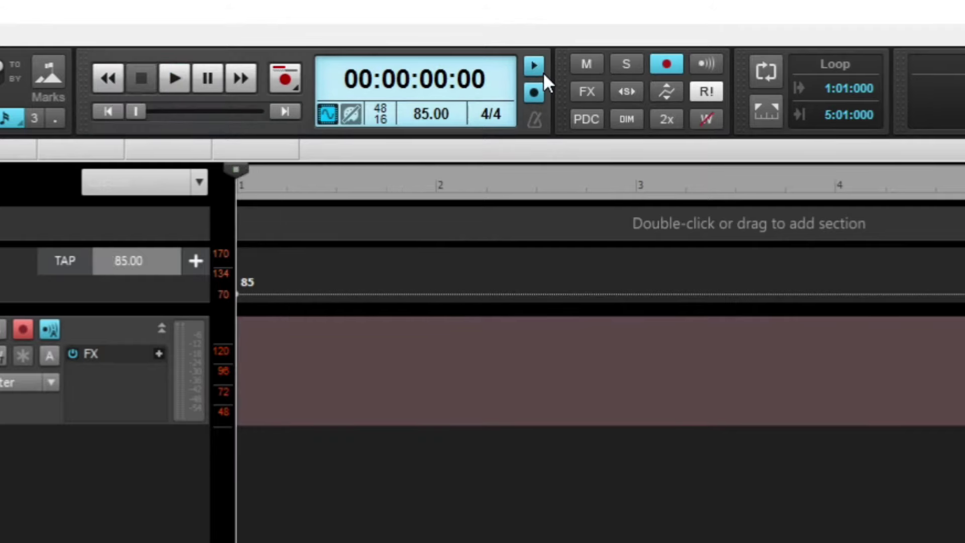
key("space")
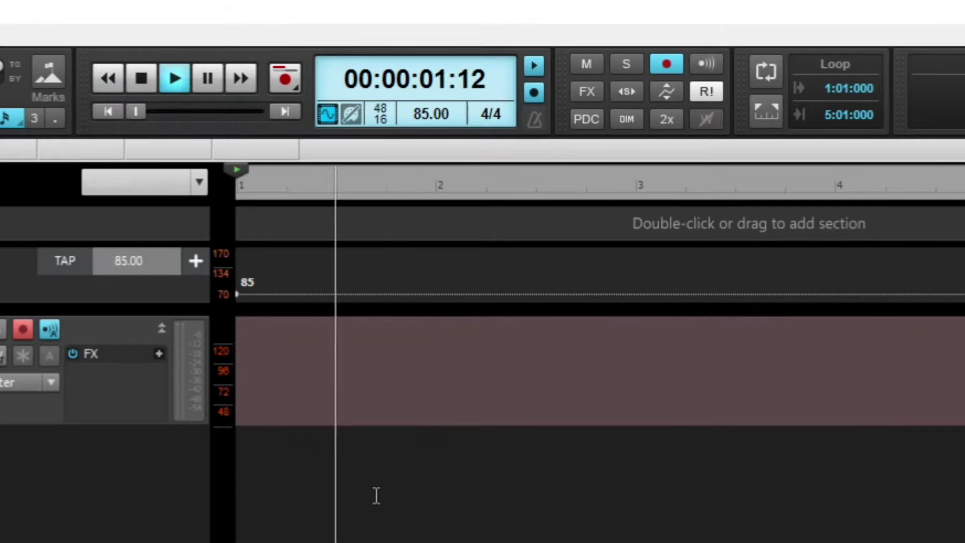
key("space")
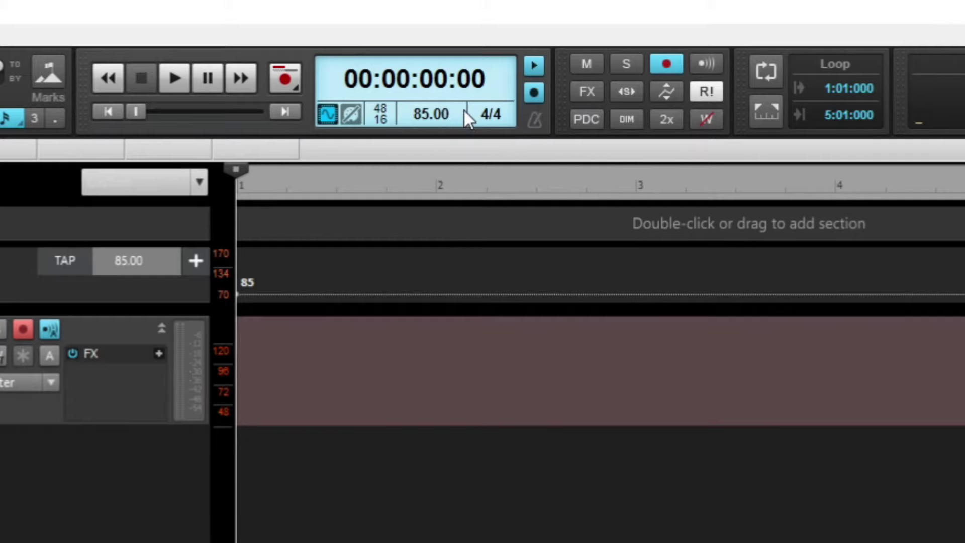
Set the metronome Record Count-in to 1 measure in Preferences
left_click(535, 121)
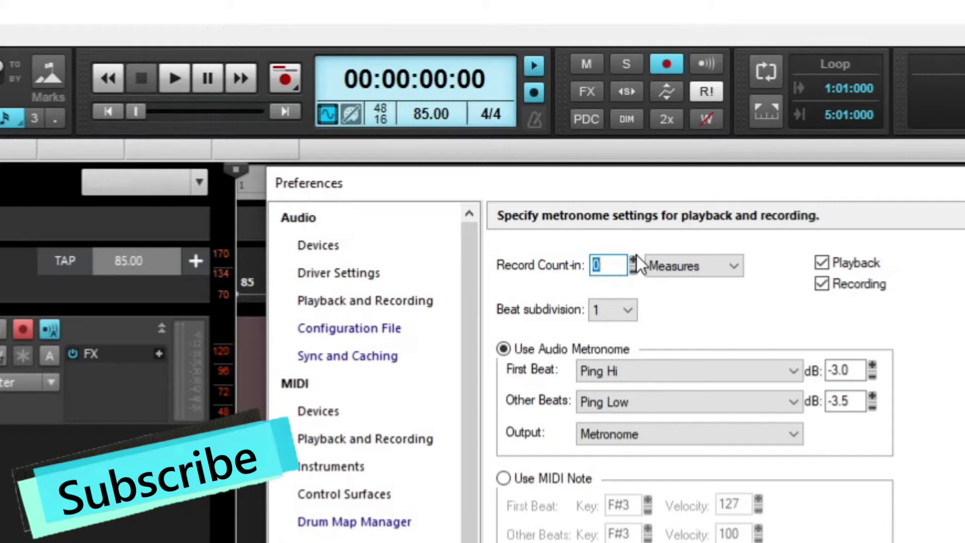
left_click(634, 259)
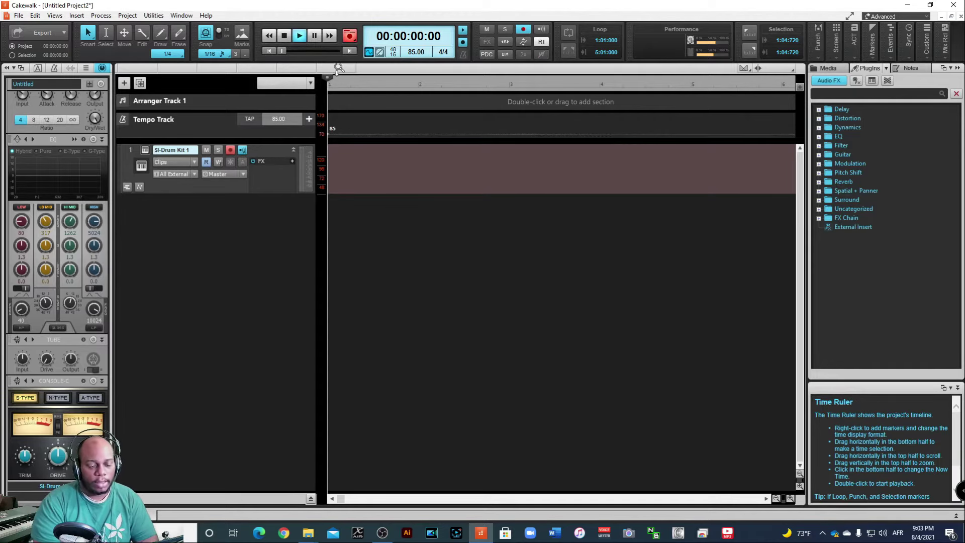
Record the drum take and stop it, creating the Record 1 clip on SI-Drum Kit 1
key("space")
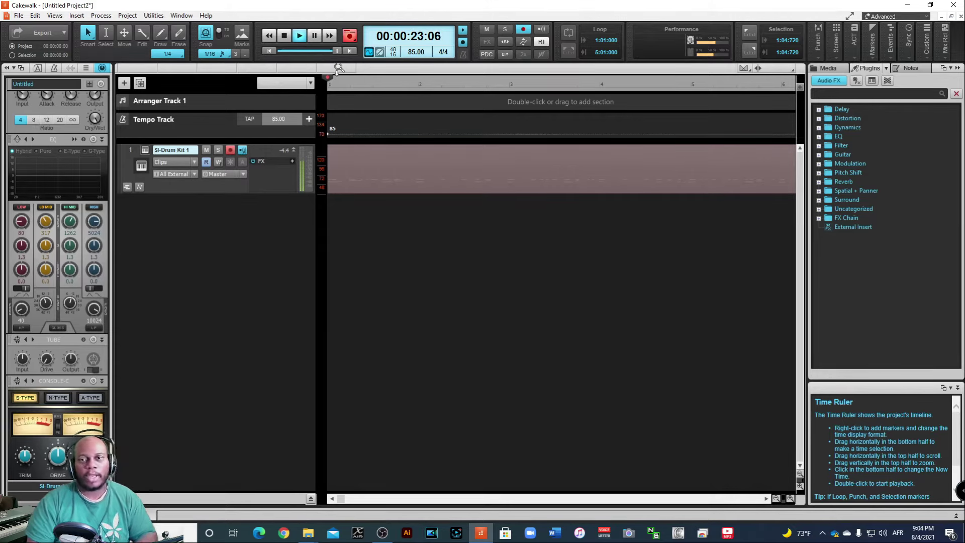
key("space")
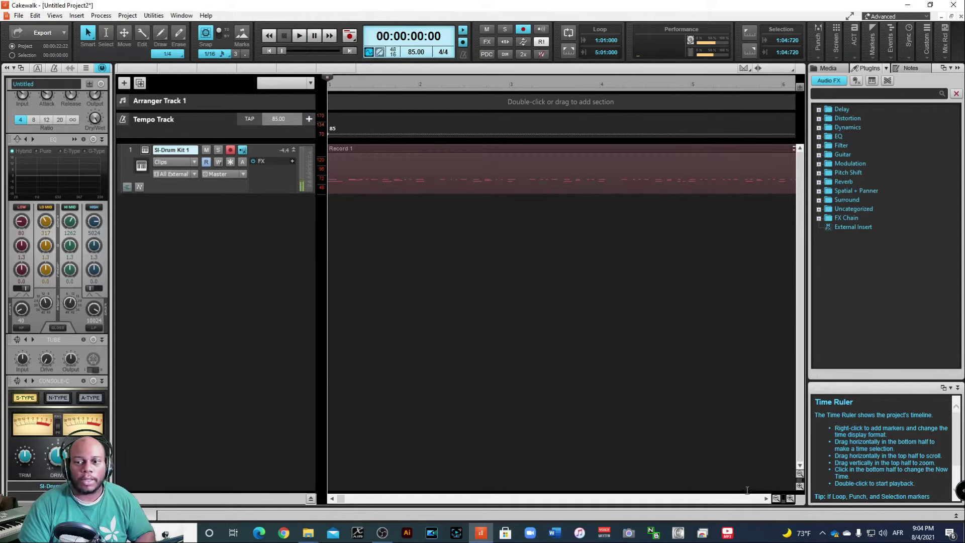
Trim the Record 1 drum clip's right edge so it ends at about measure 9
left_click(776, 499)
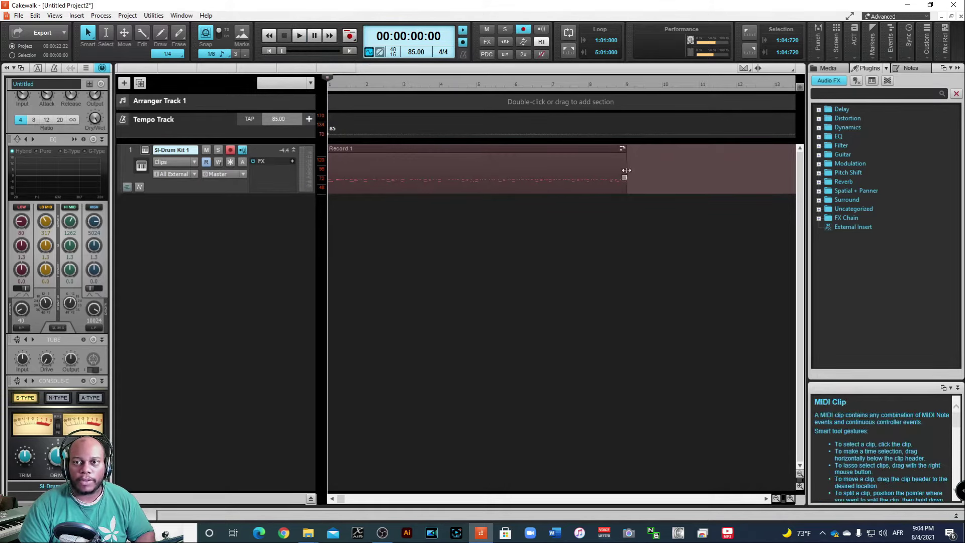
left_click(767, 498)
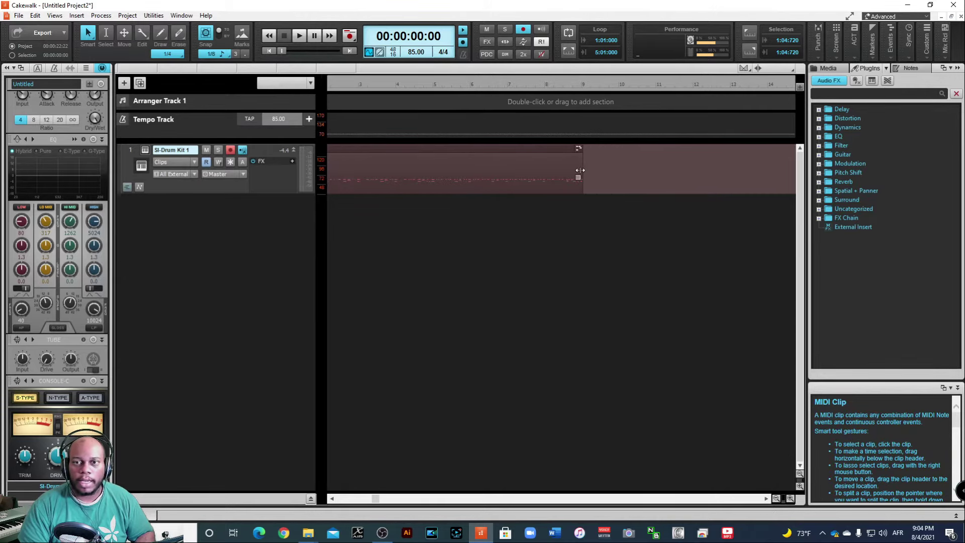
mouse_move(583, 170)
left_mouse_down()
mouse_move(595, 169)
mouse_move(581, 169)
left_mouse_up()
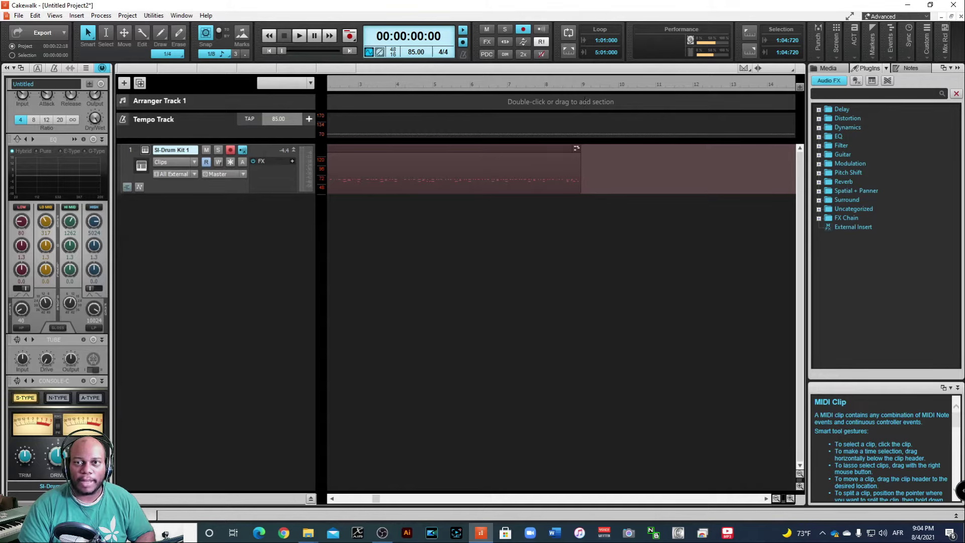
left_click(582, 87)
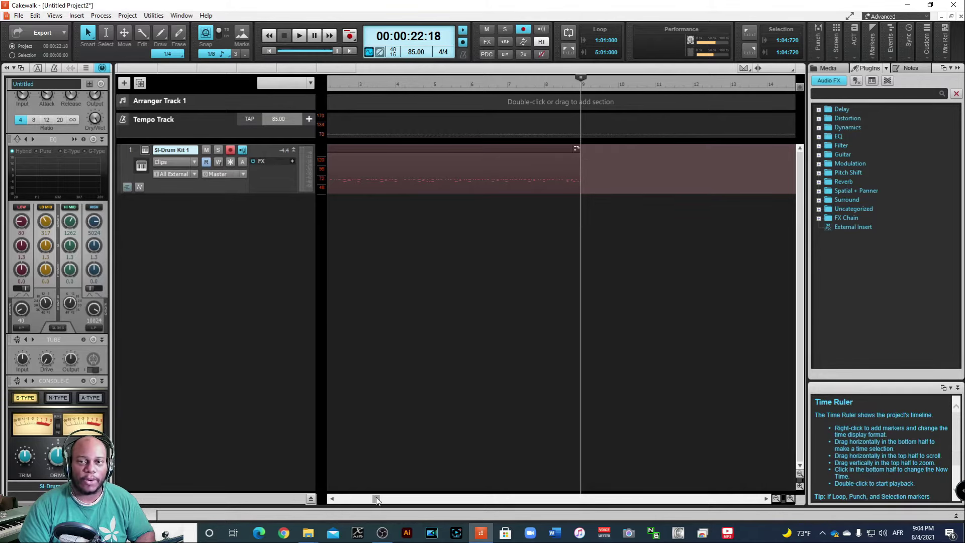
left_click_drag(376, 499, 211, 497)
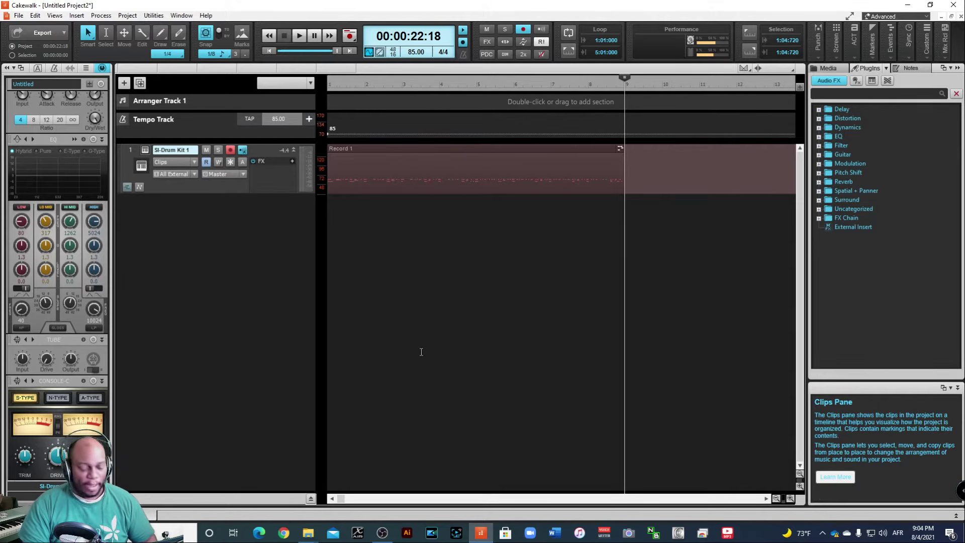
Save the project as 'si test instruments' inside a new 'test si instrument' folder
key("ctrl+s")
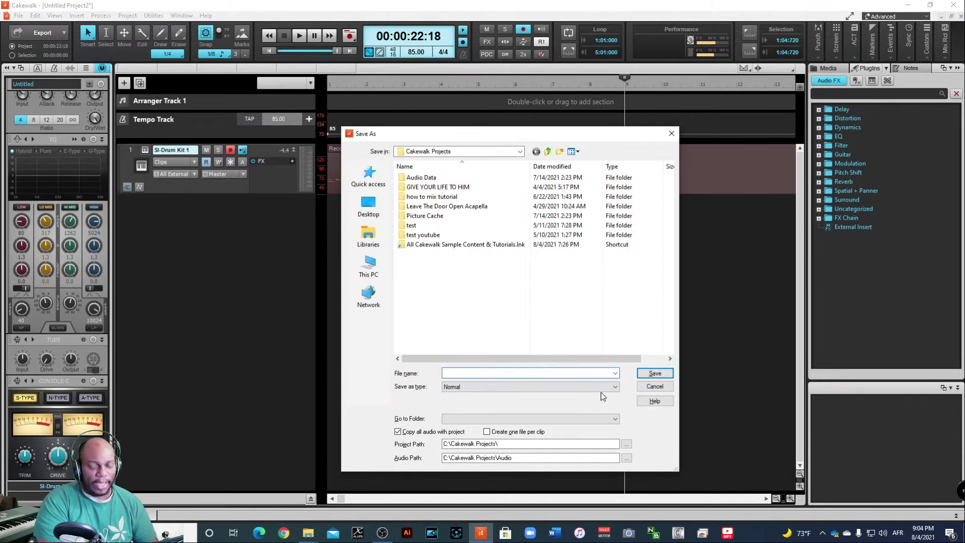
type("test")
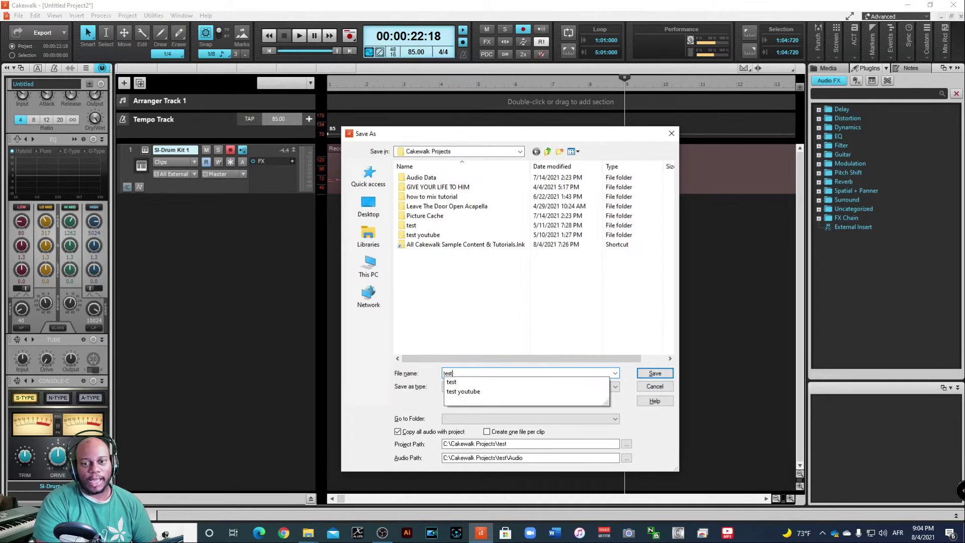
type(" si instruments")
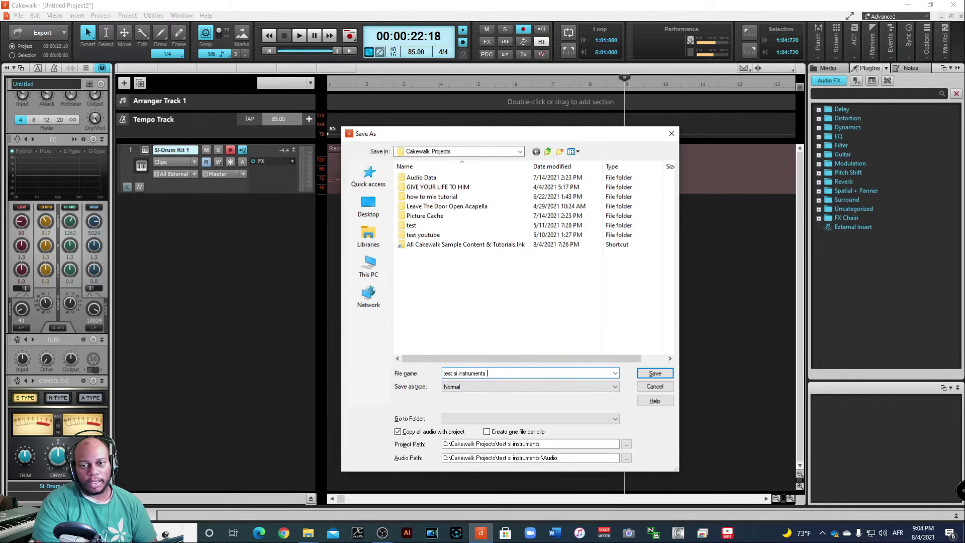
key("Return")
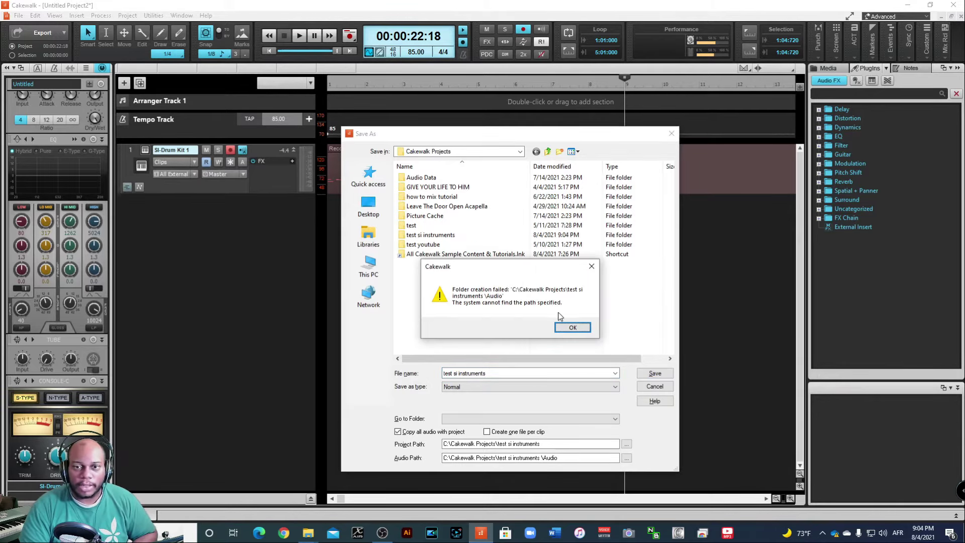
left_click(565, 326)
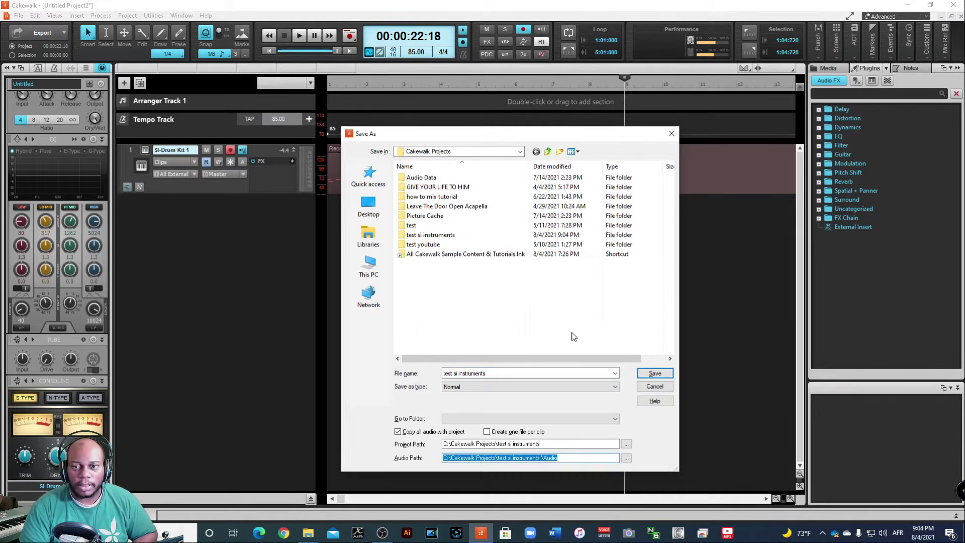
left_click(656, 373)
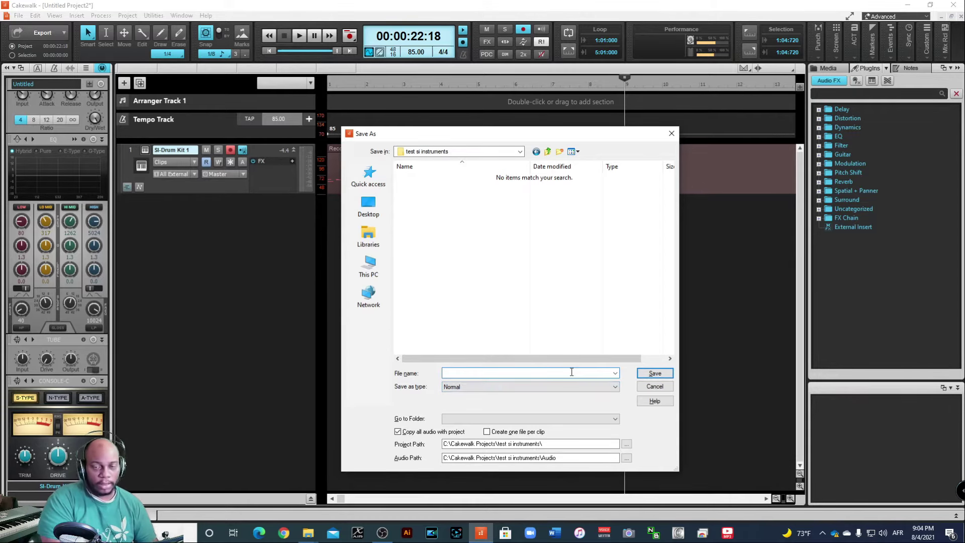
type("si test instruments")
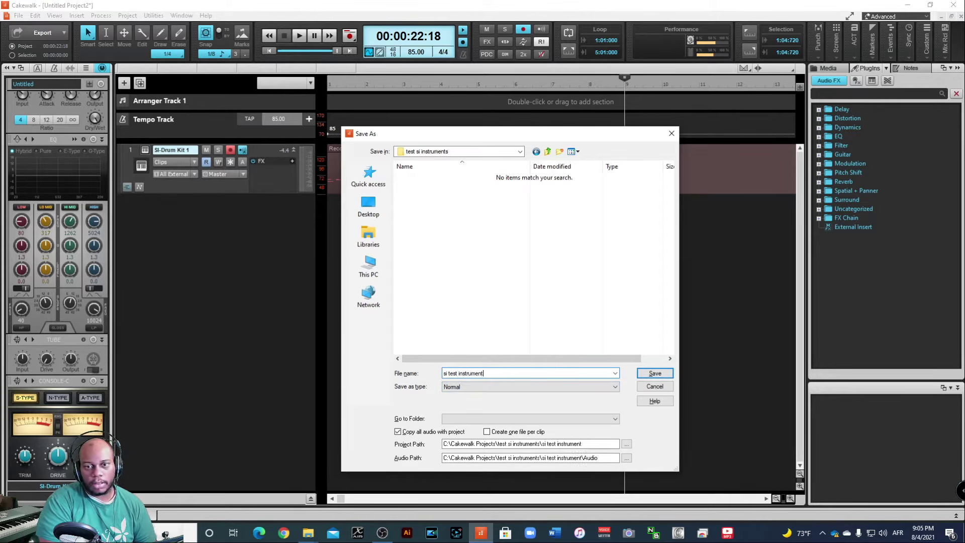
key("Return")
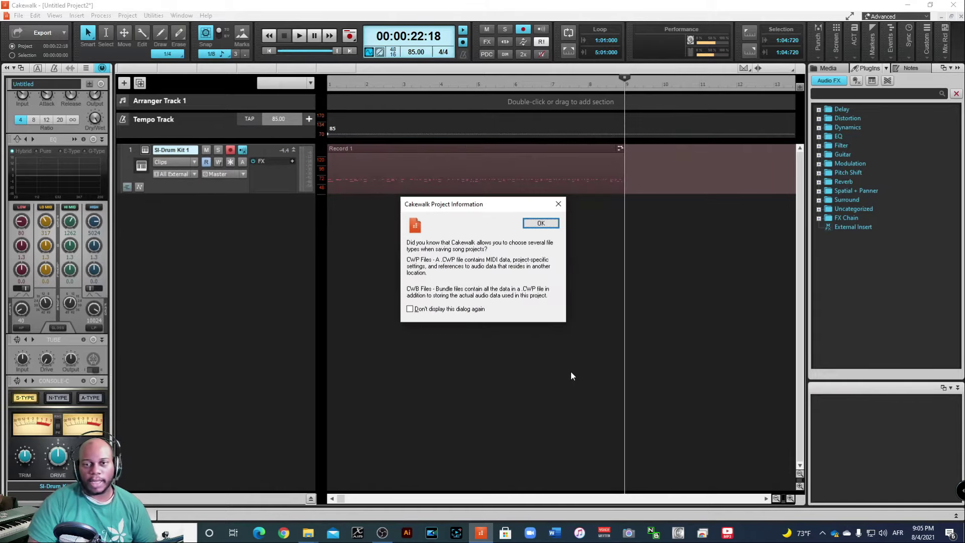
Dismiss the Project Information notice and play the drum recording from the song start
left_click(551, 223)
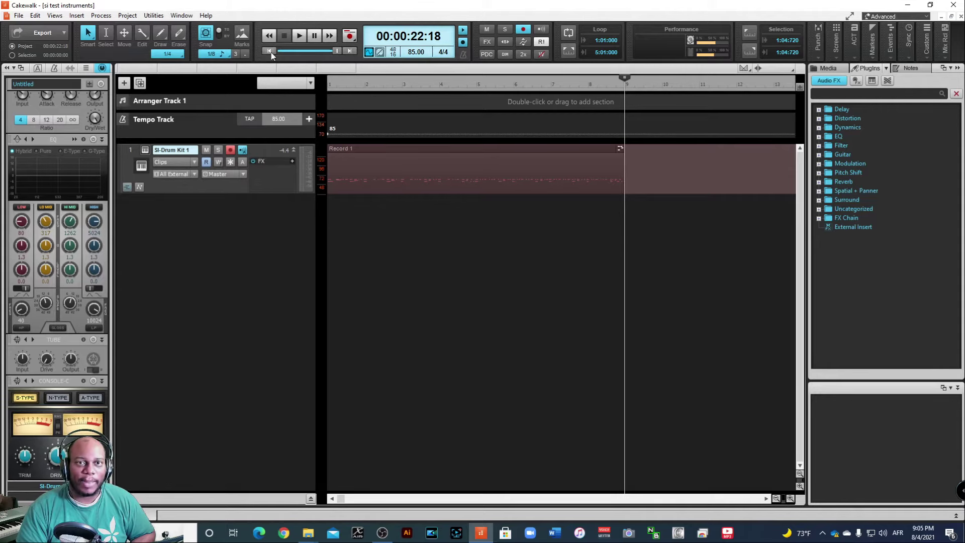
left_click(270, 52)
left_click(300, 36)
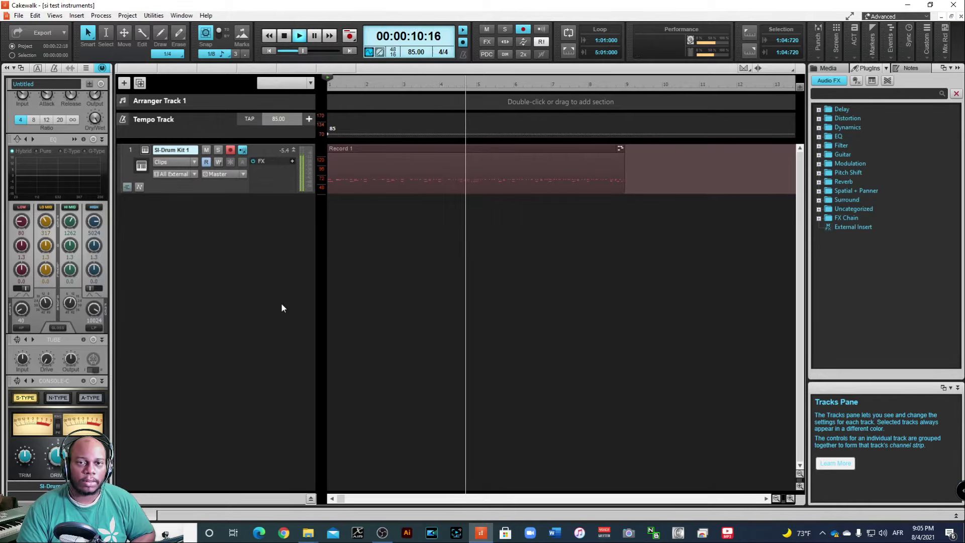
left_click(285, 36)
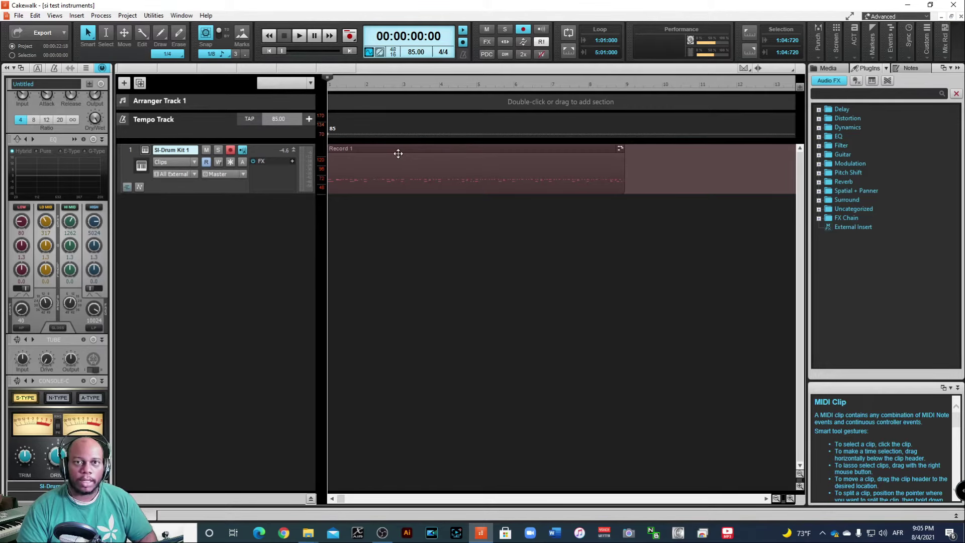
Select the Record 1 drum clip with the now time back at the start
key("q")
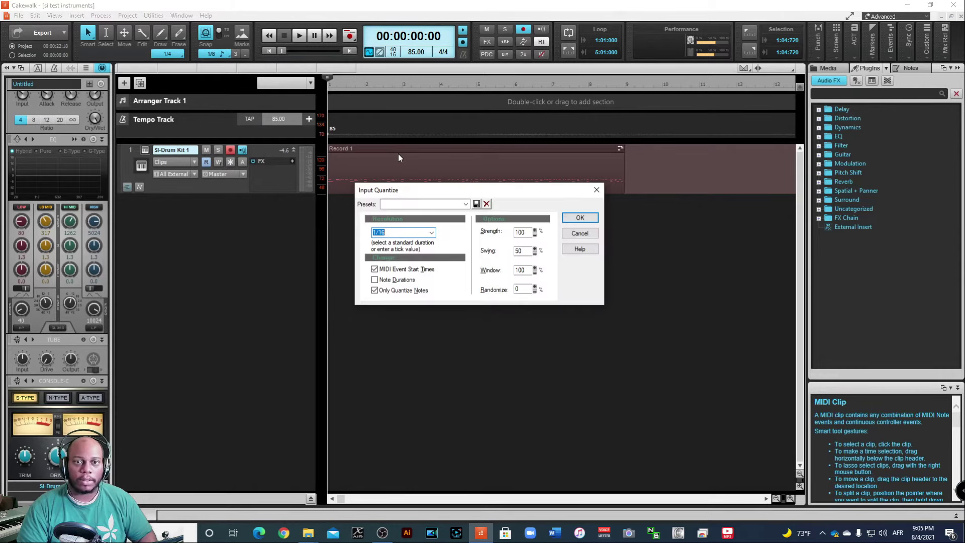
left_click(586, 234)
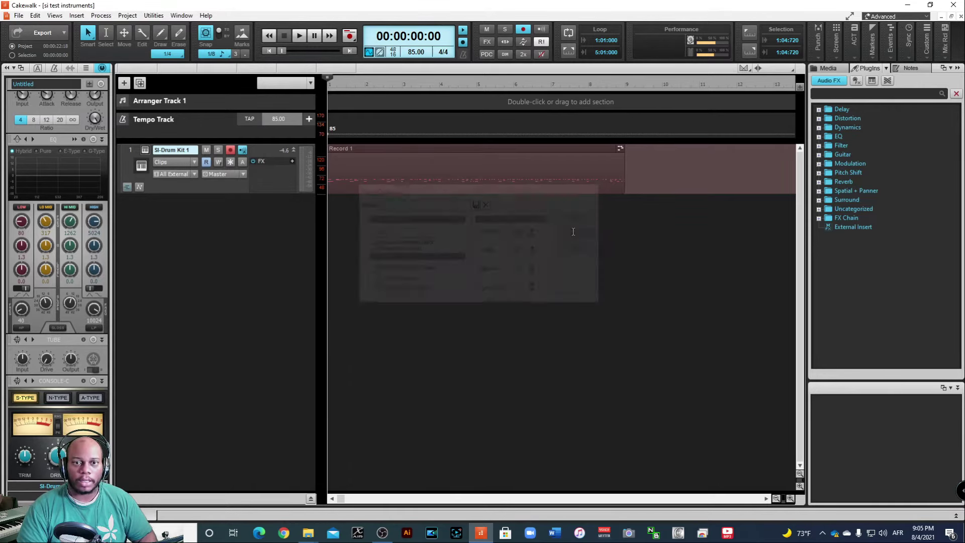
left_click(401, 152)
left_click(416, 301)
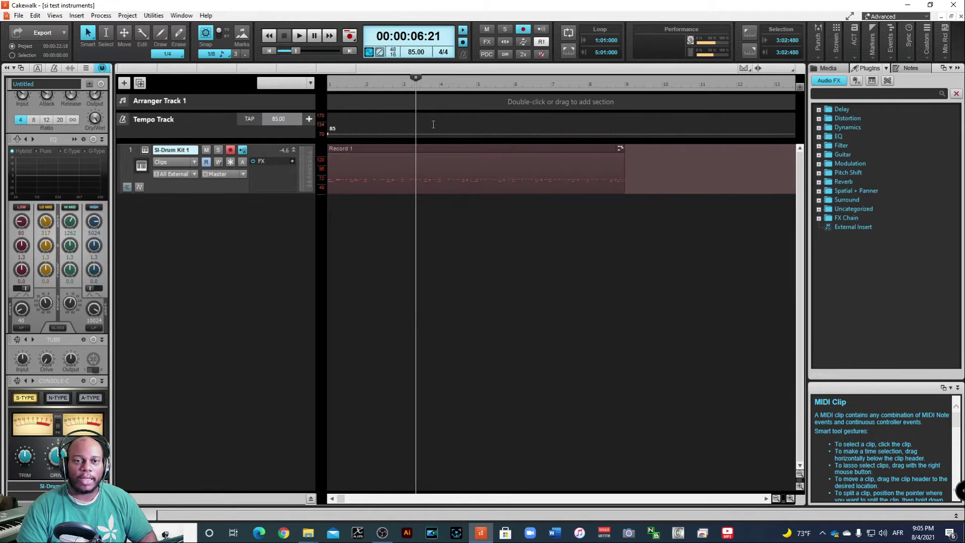
left_click_drag(291, 51, 281, 51)
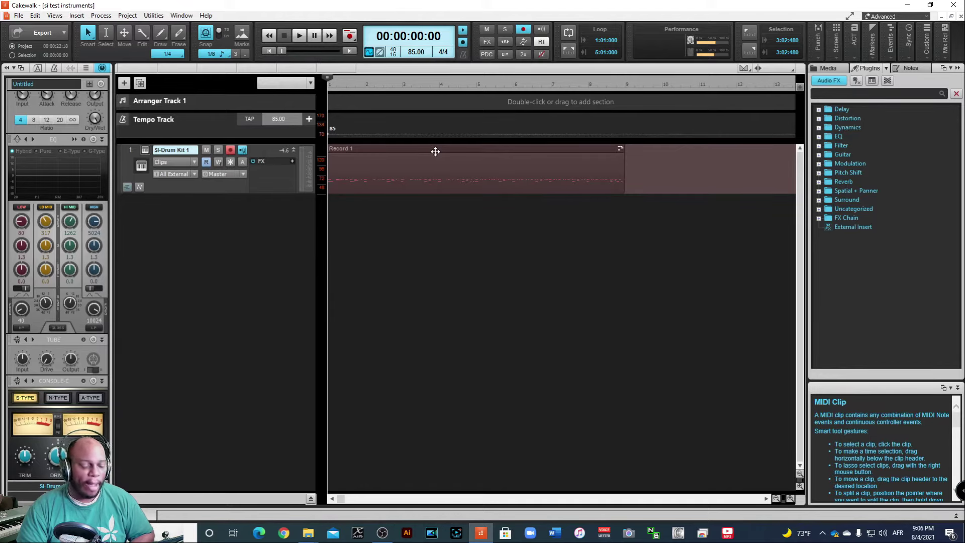
left_click(401, 153)
Quantize the drum clip to 1/16 after auditioning 1/16 Triplet and 1/16 previews
key("q")
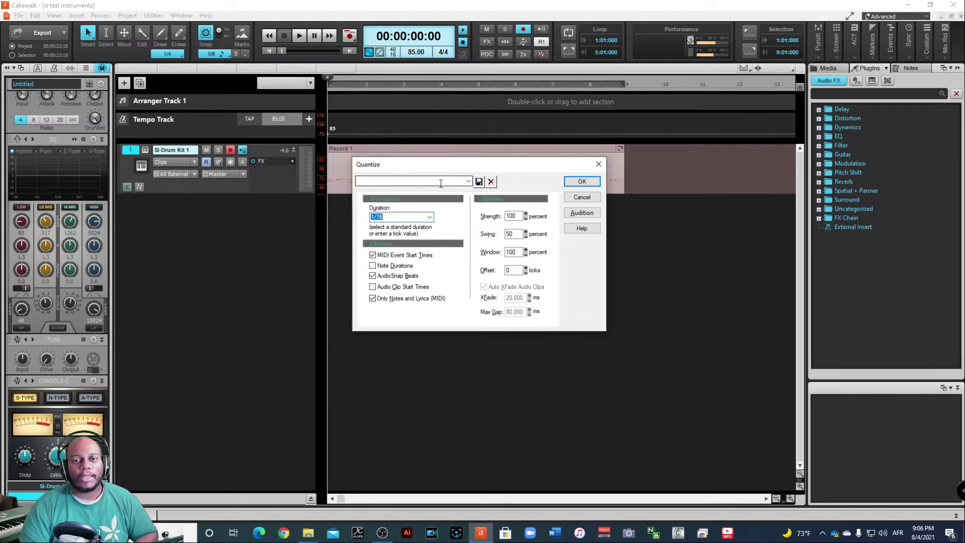
left_click(430, 217)
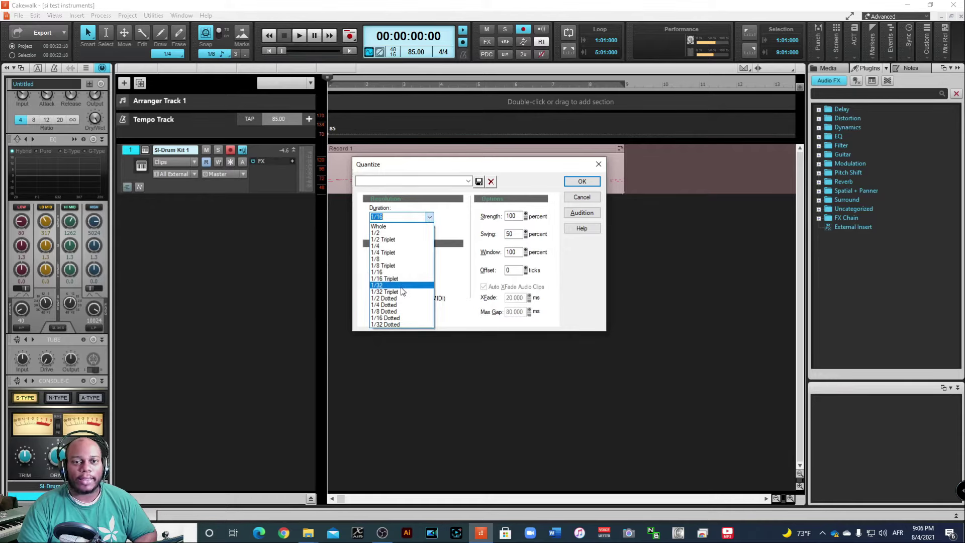
left_click(401, 279)
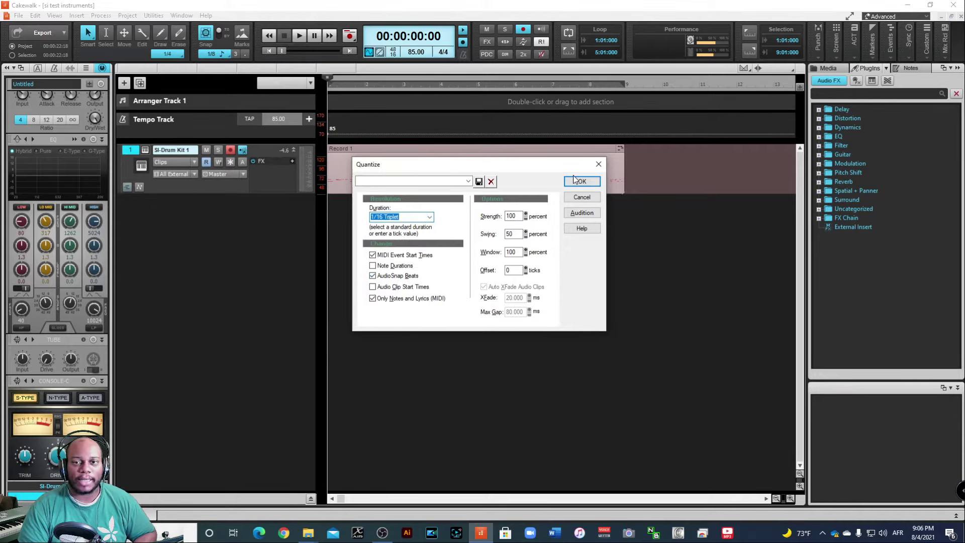
left_click(583, 213)
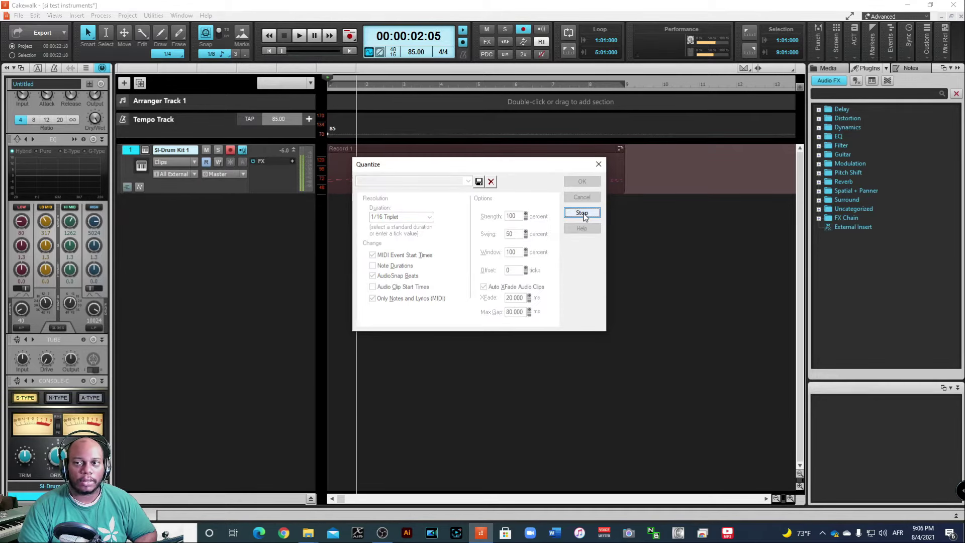
left_click(582, 213)
left_click(428, 217)
left_click(414, 272)
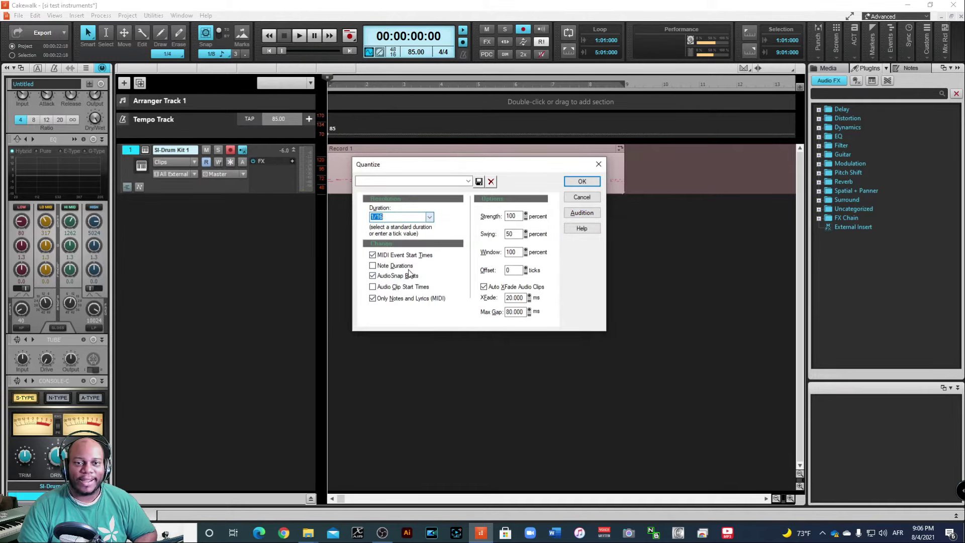
left_click(589, 216)
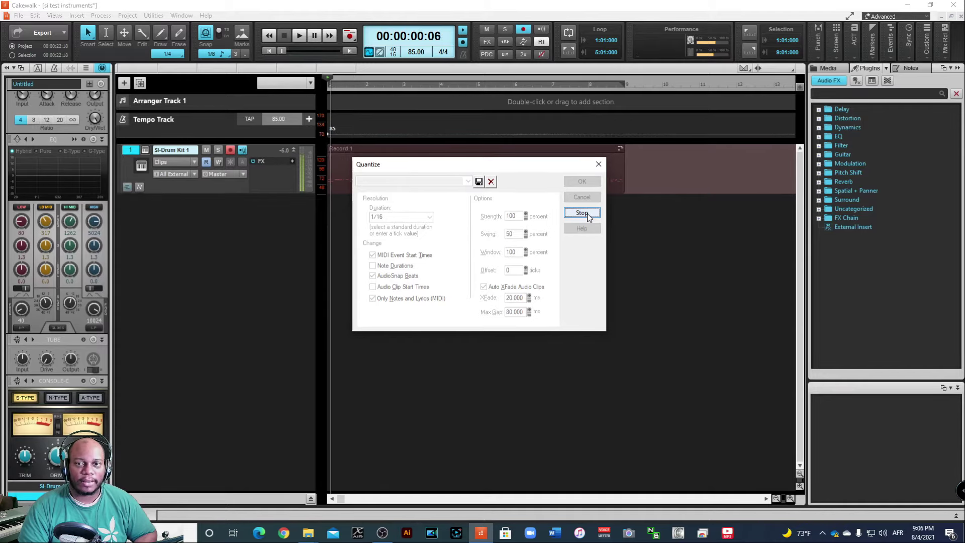
left_click(586, 215)
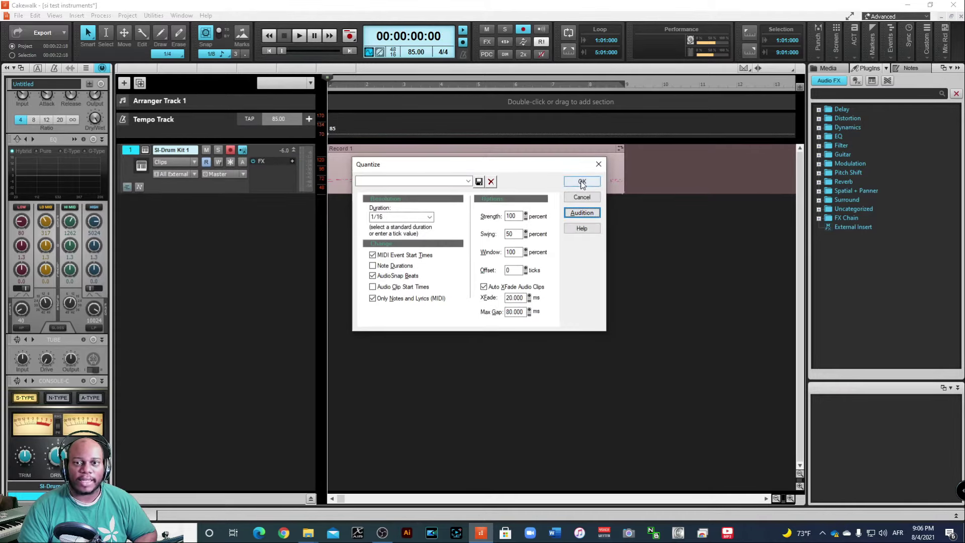
left_click(581, 182)
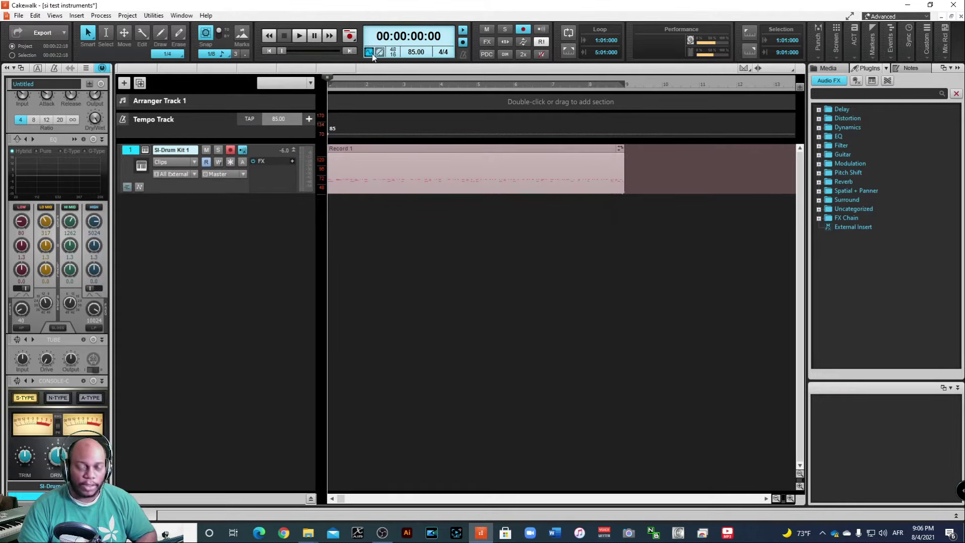
Play and stop the quantized drum clip, then bring up the Views menu
key("space")
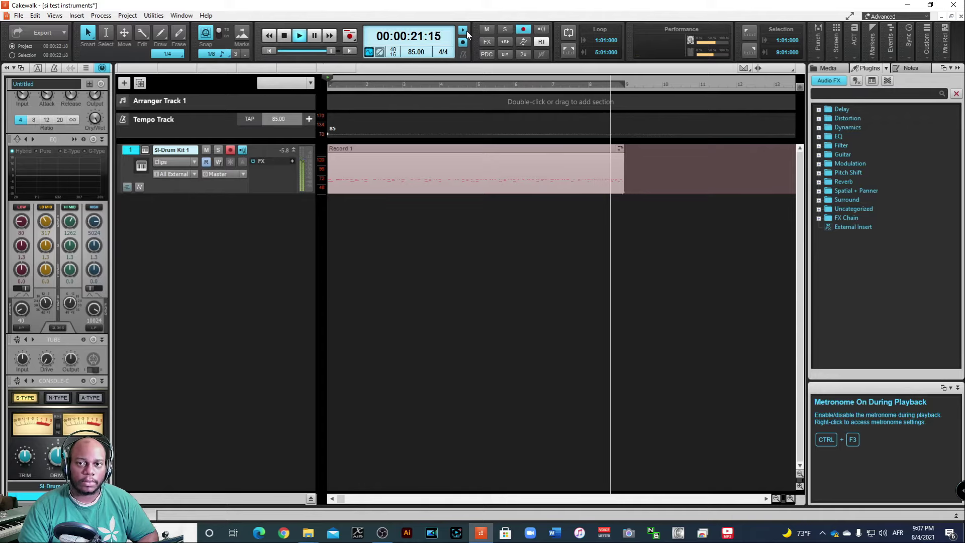
key("space")
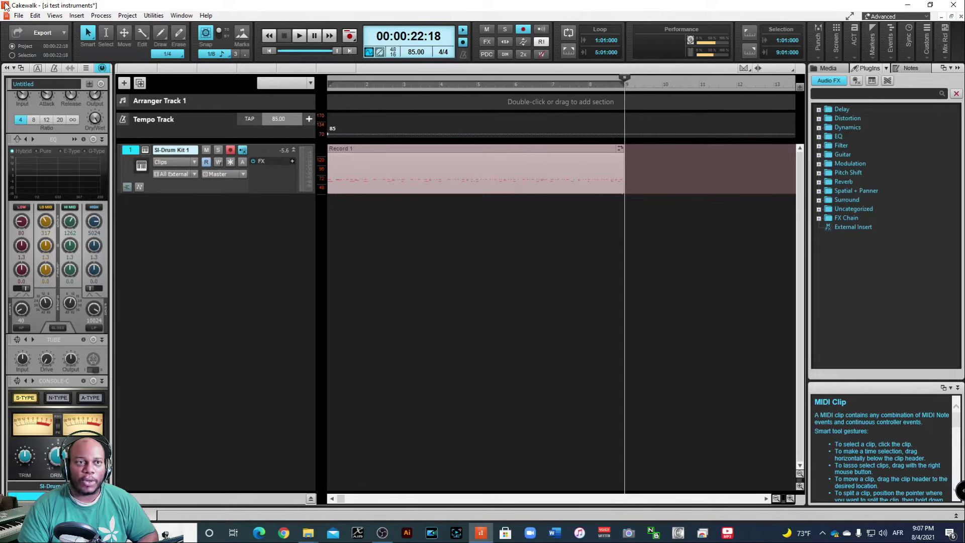
left_click(77, 15)
mouse_move(58, 16)
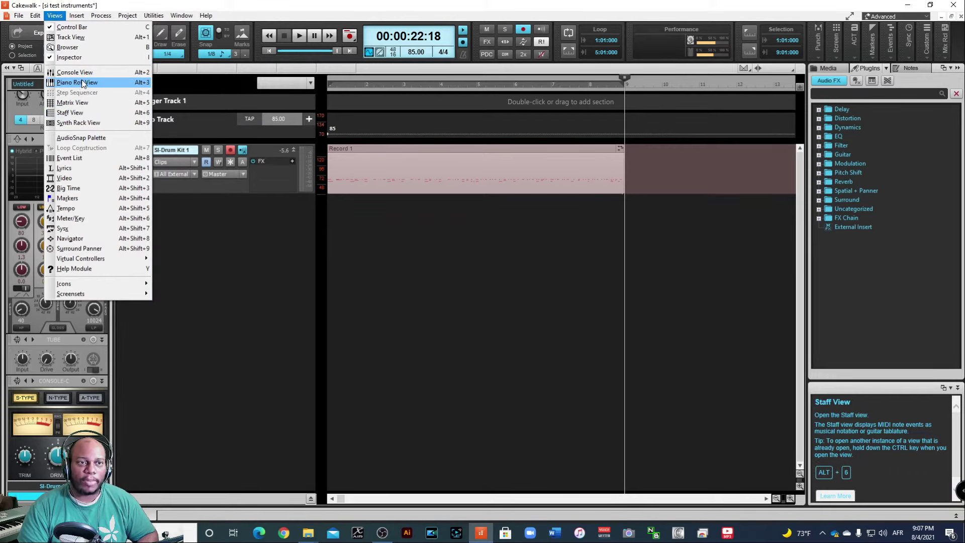
Show the drum clip in a maximized Staff View and play it from near bar 3
left_click(80, 112)
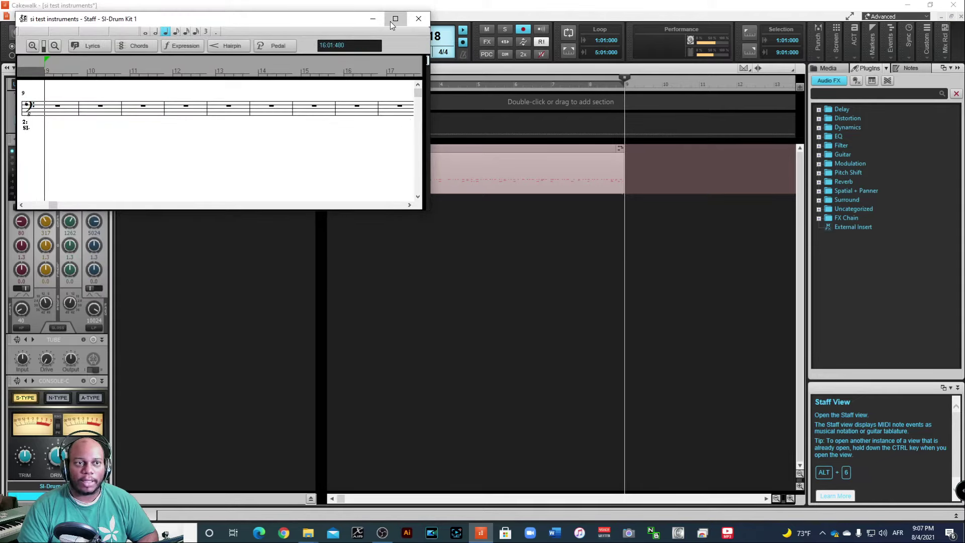
left_click(394, 20)
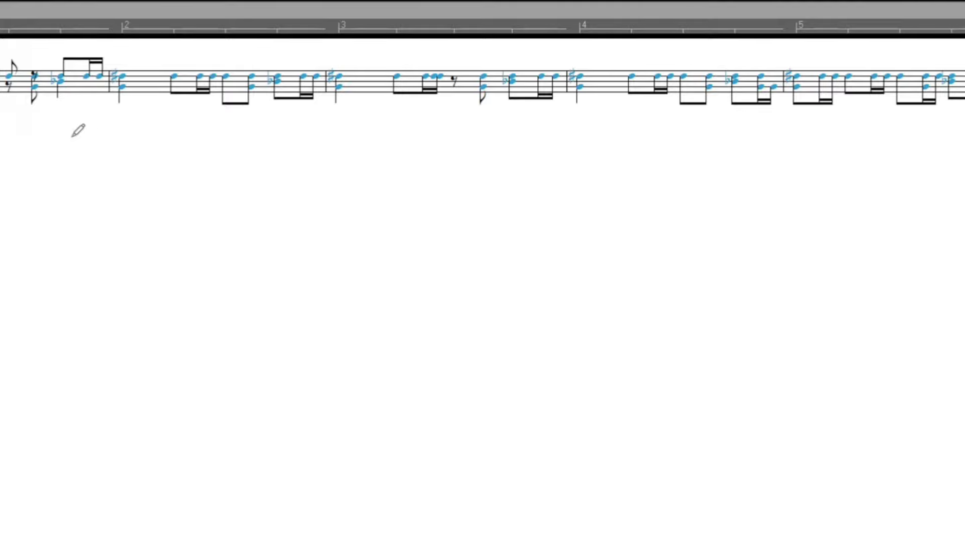
key("space")
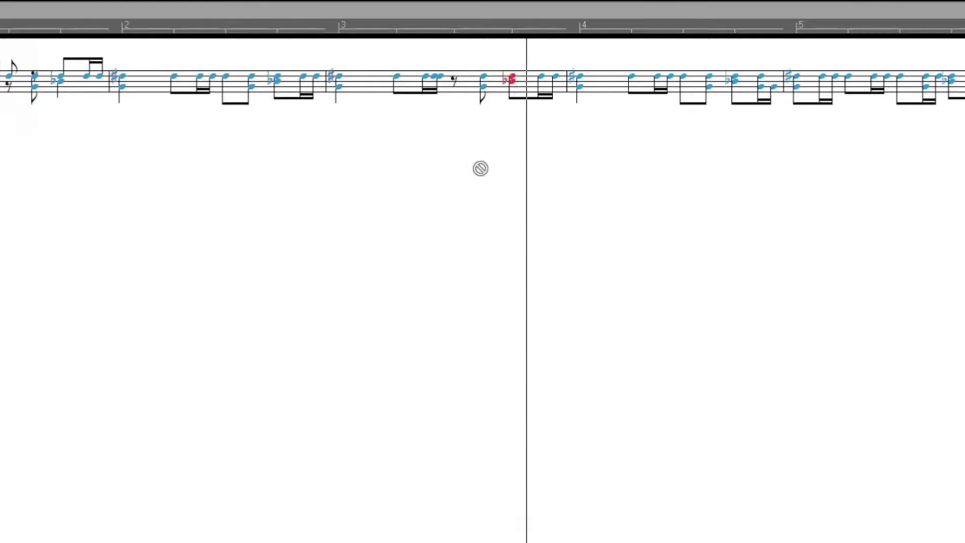
key("space")
left_click(390, 25)
key("space")
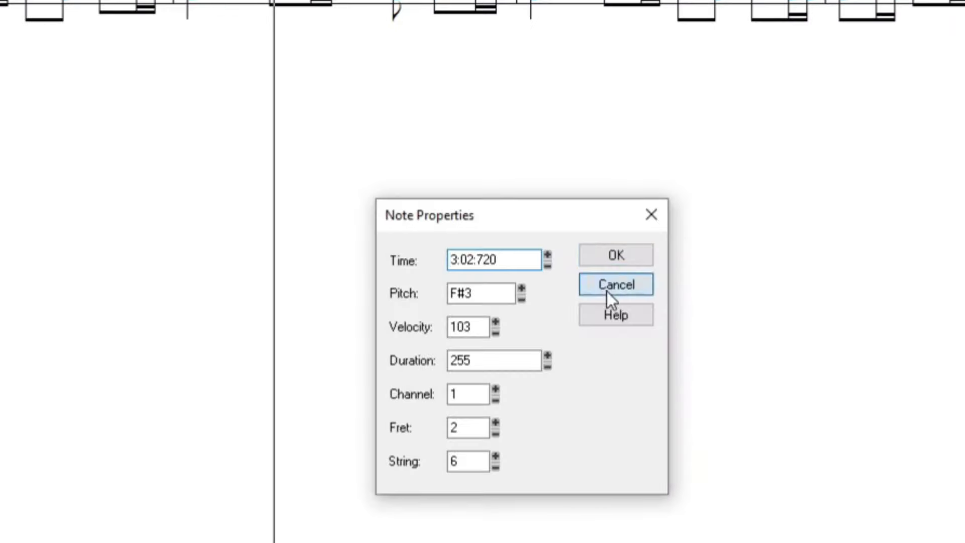
Move the F#3 note from 3:02:720 to 3:03:000 and listen to the result
double_click(345, 1)
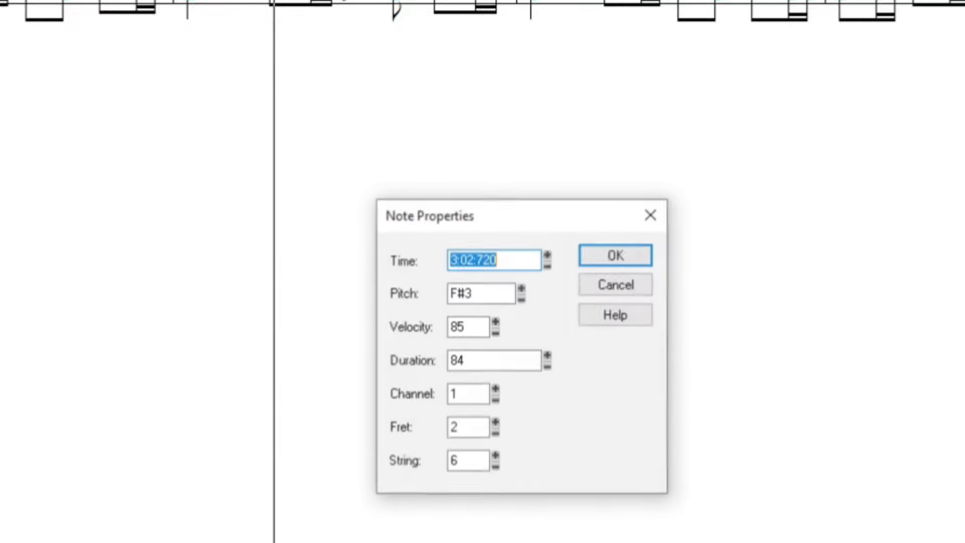
left_click(505, 260)
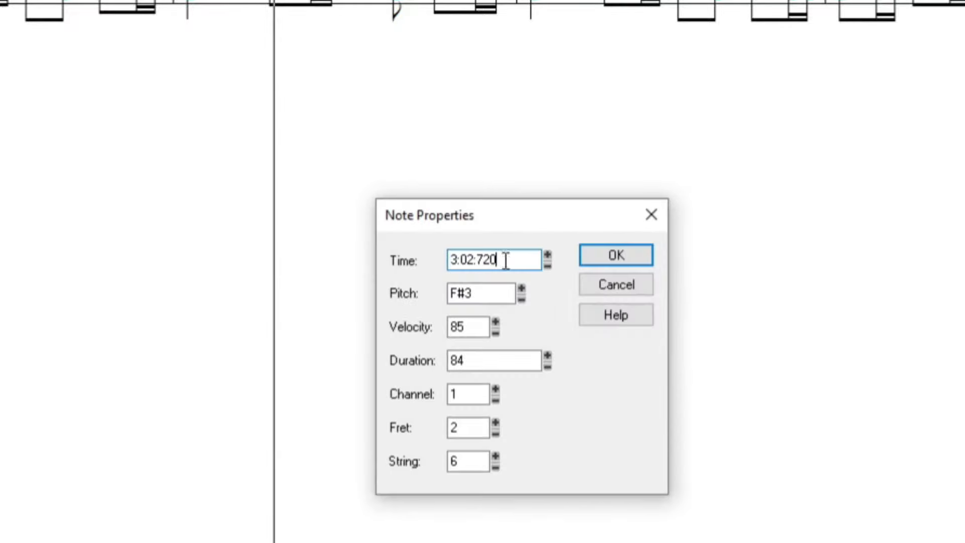
left_click(474, 261)
key("BackSpace")
key("BackSpace")
type("3")
key("BackSpace")
key("BackSpace")
key("BackSpace")
type("000")
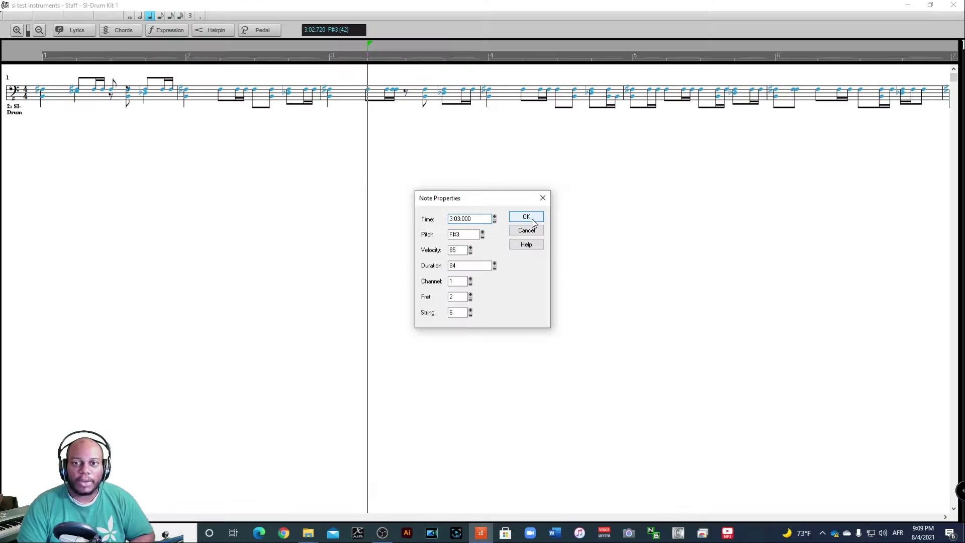
left_click(621, 258)
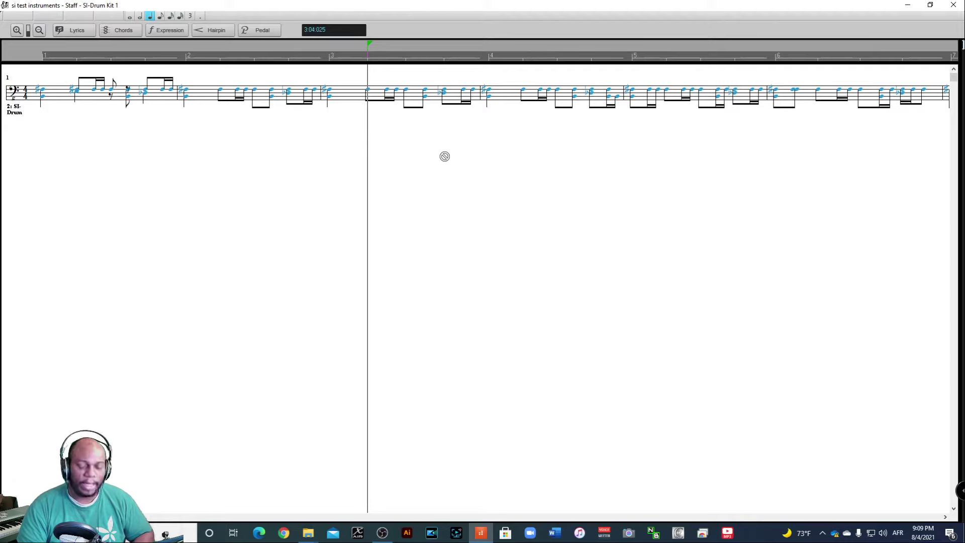
key("space")
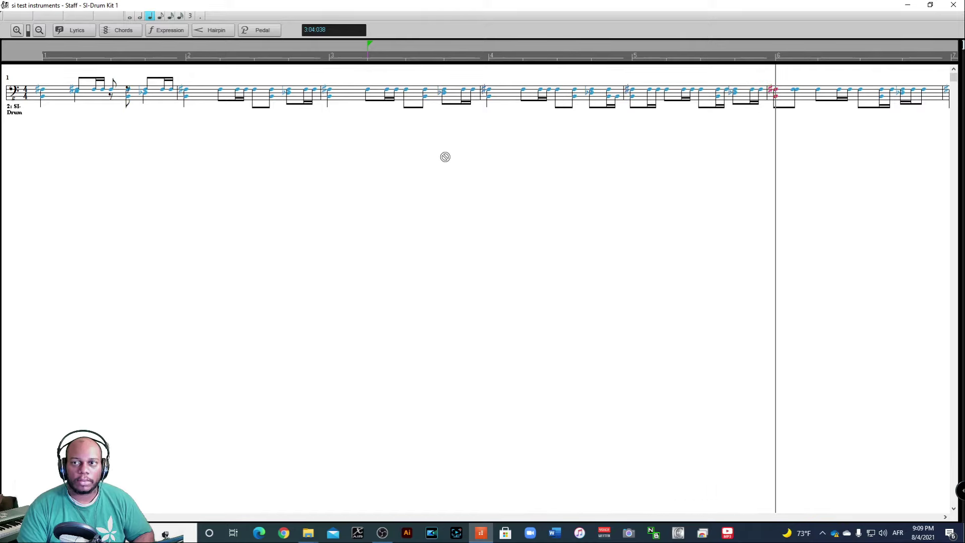
key("space")
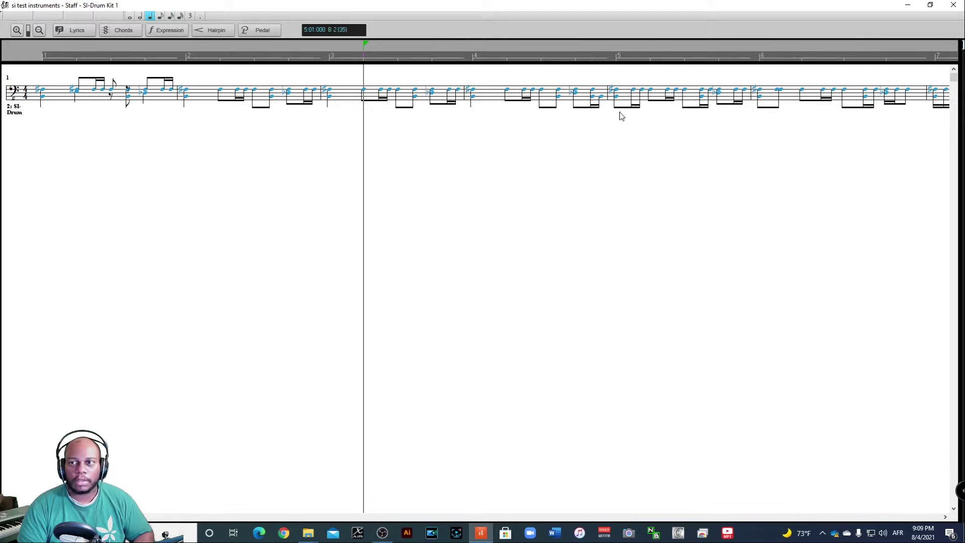
Move the measure 6 F#3 note from 6:01:480 to 6:01:720
double_click(778, 91)
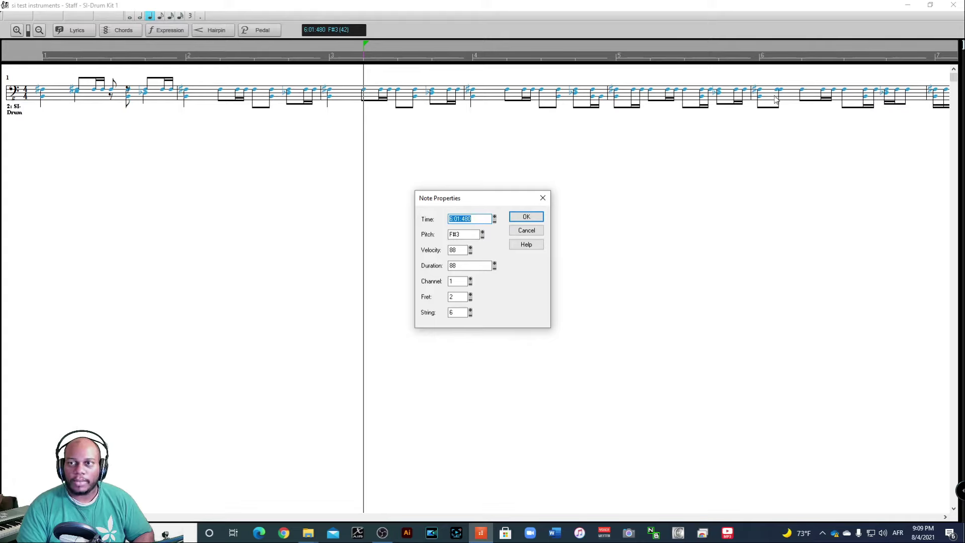
left_click(523, 230)
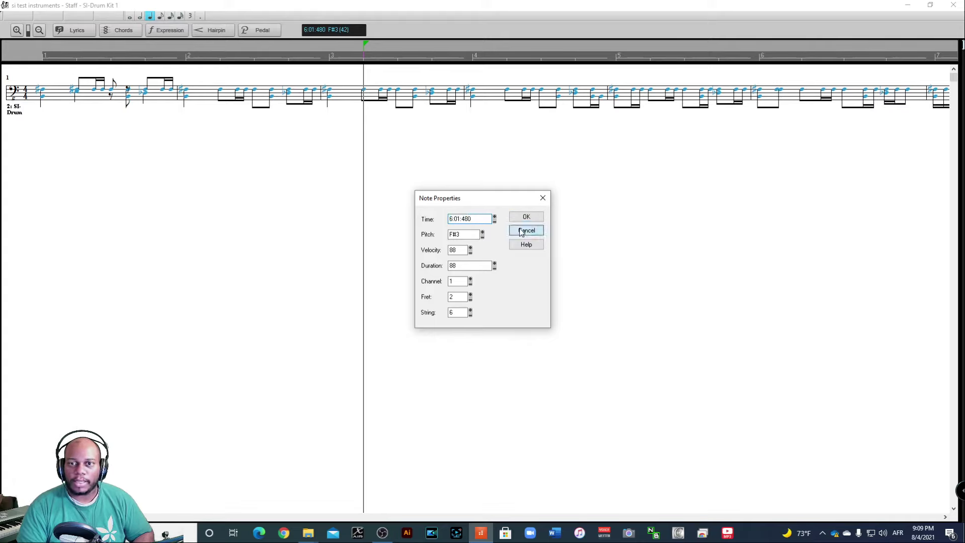
double_click(780, 91)
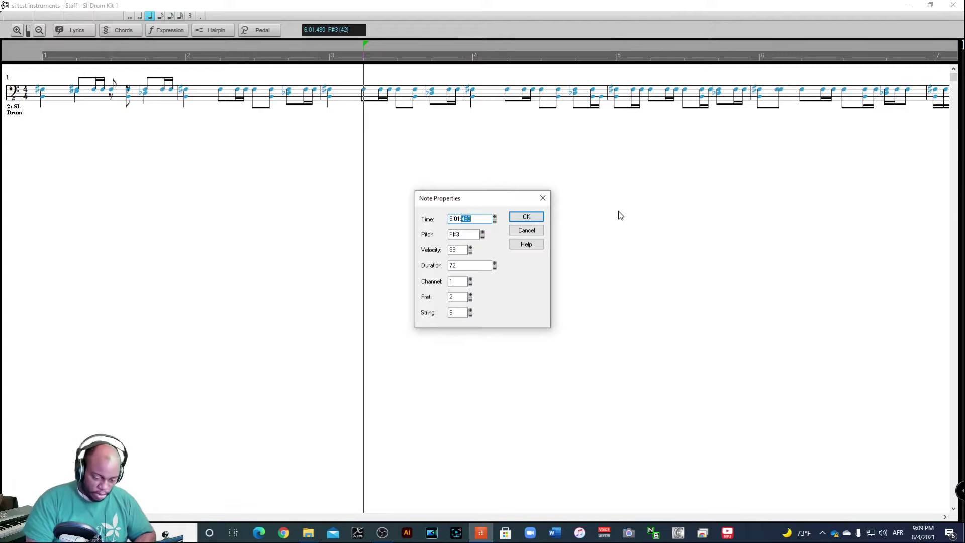
type("72")
key("Return")
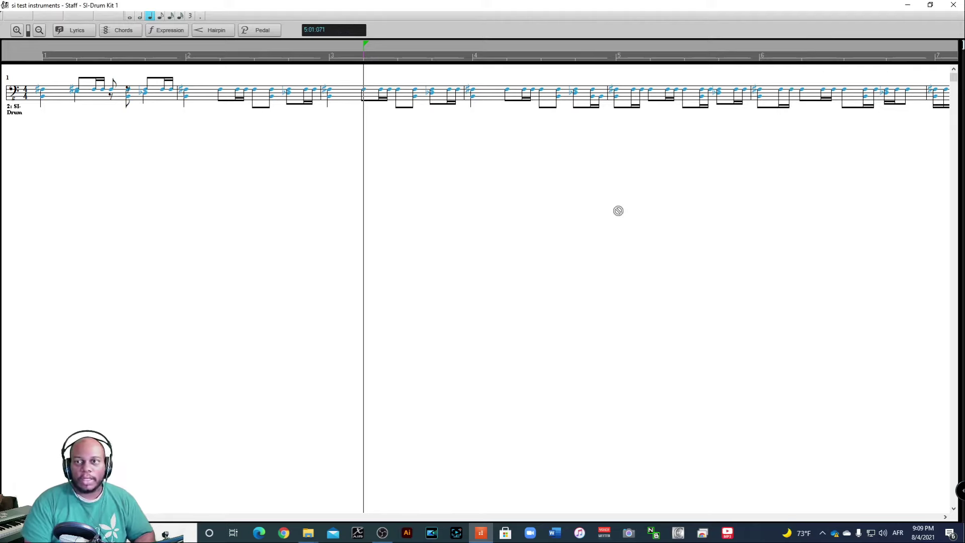
left_click(760, 61)
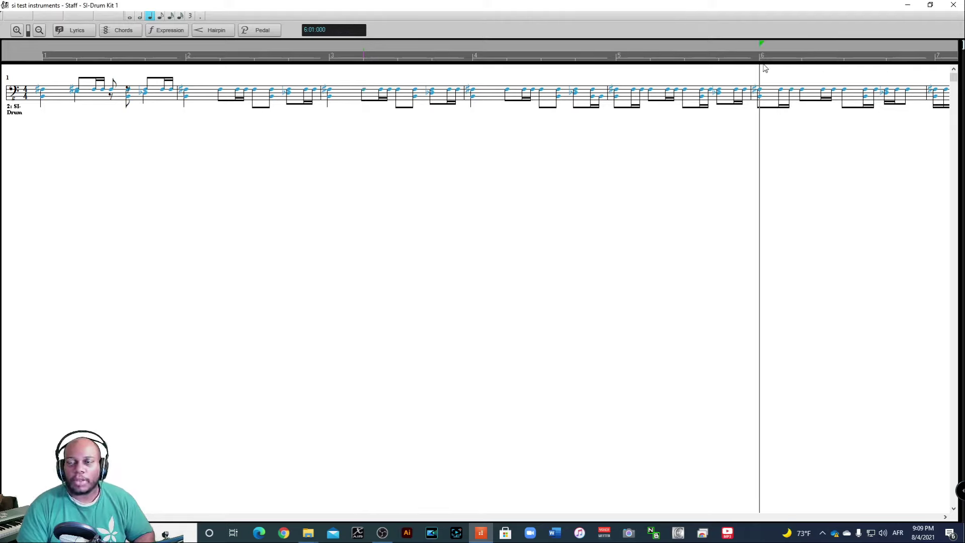
left_click(946, 517)
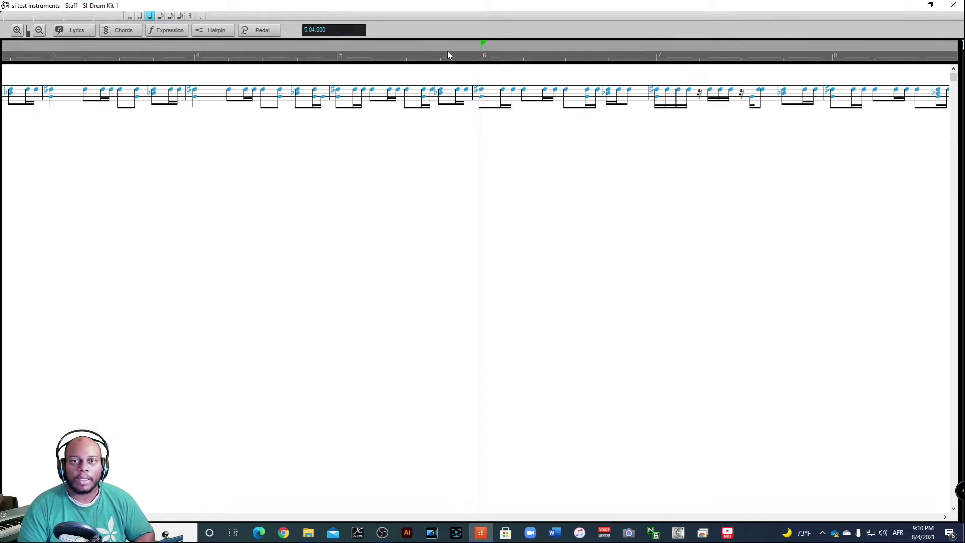
Audition the drums from measure 6 and from 6:04:480 with all notes deselected
key("space")
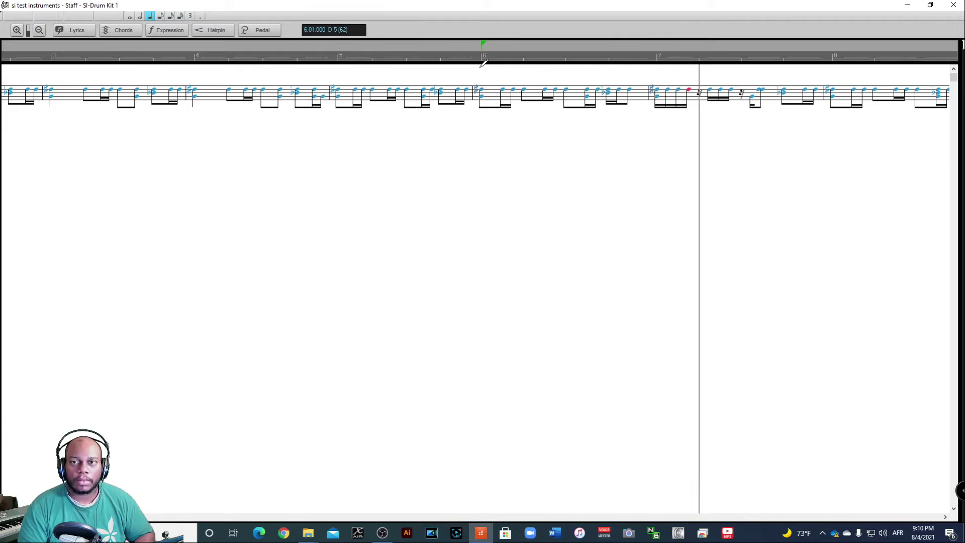
key("space")
left_click(763, 100)
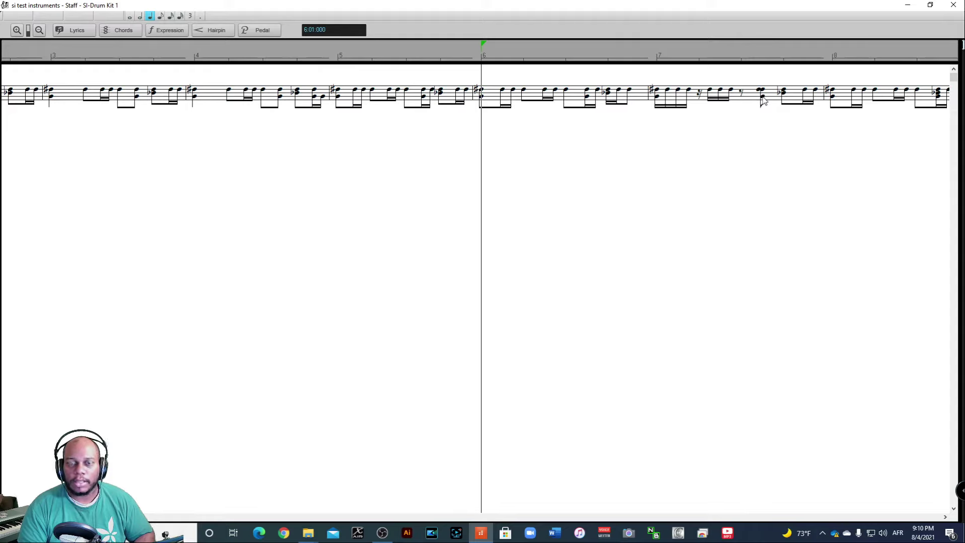
left_click(623, 56)
key("space")
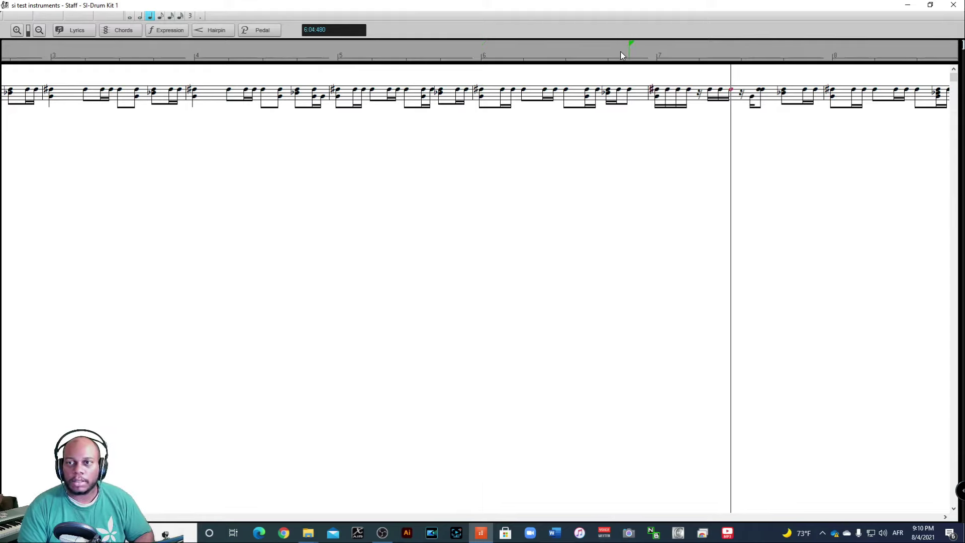
key("space")
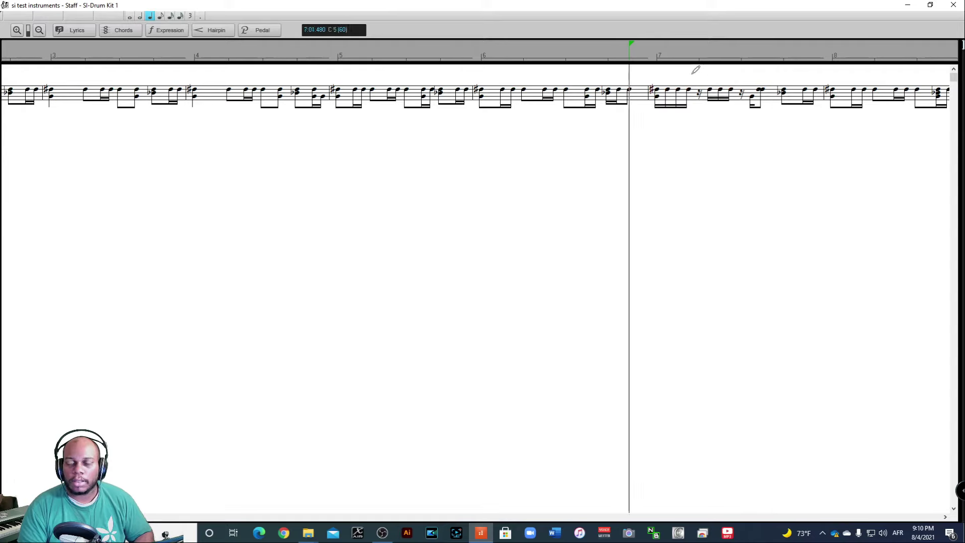
Move the B2 note in measure 7 to 7:03:480 and play back the passage
double_click(752, 101)
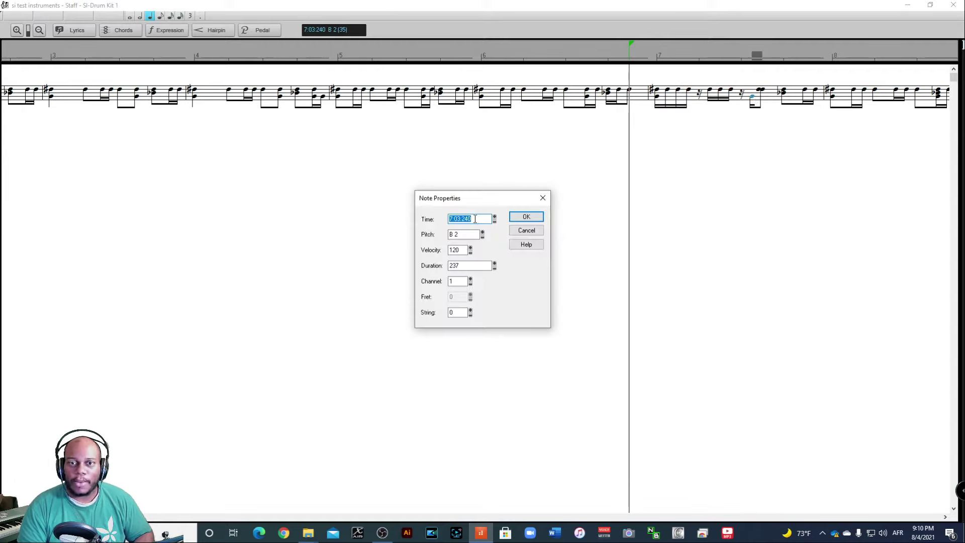
left_click_drag(475, 219, 467, 219)
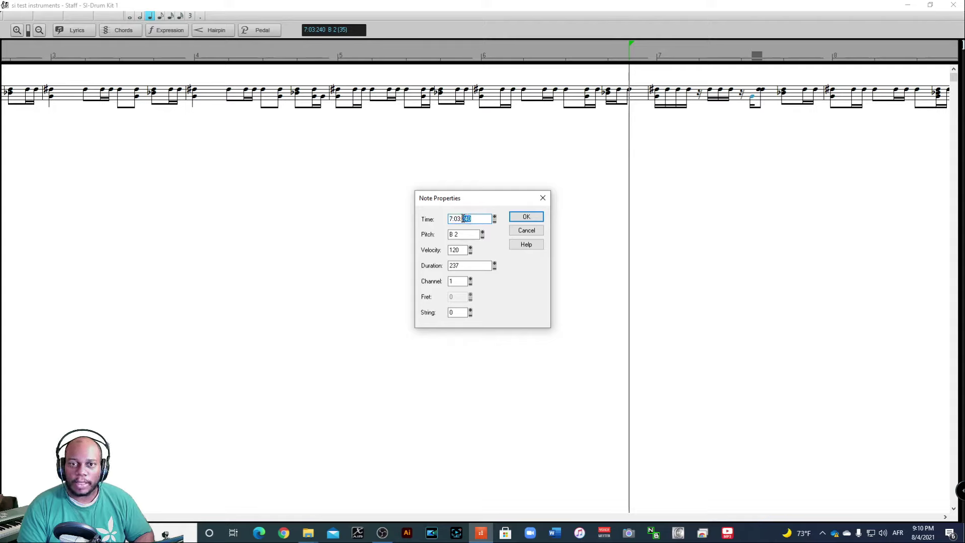
type("480")
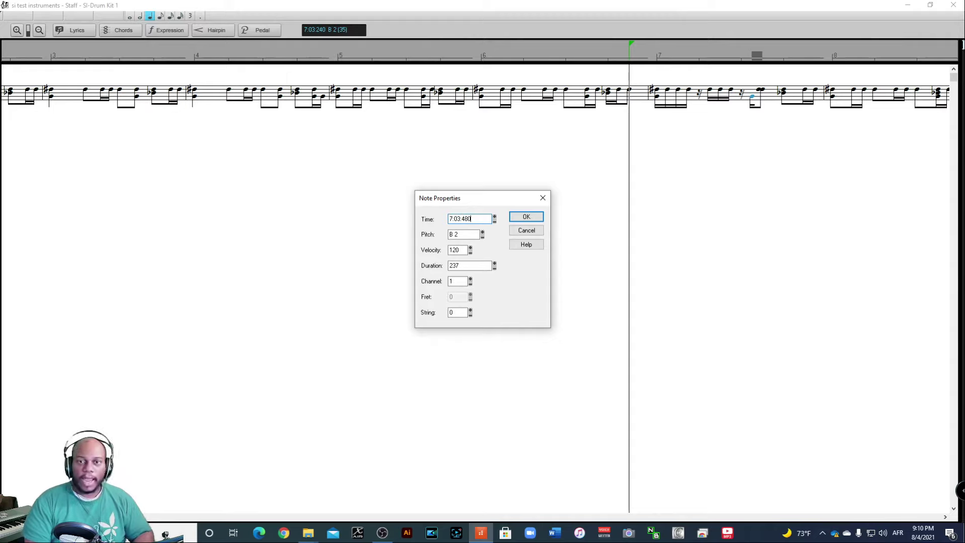
key("Return")
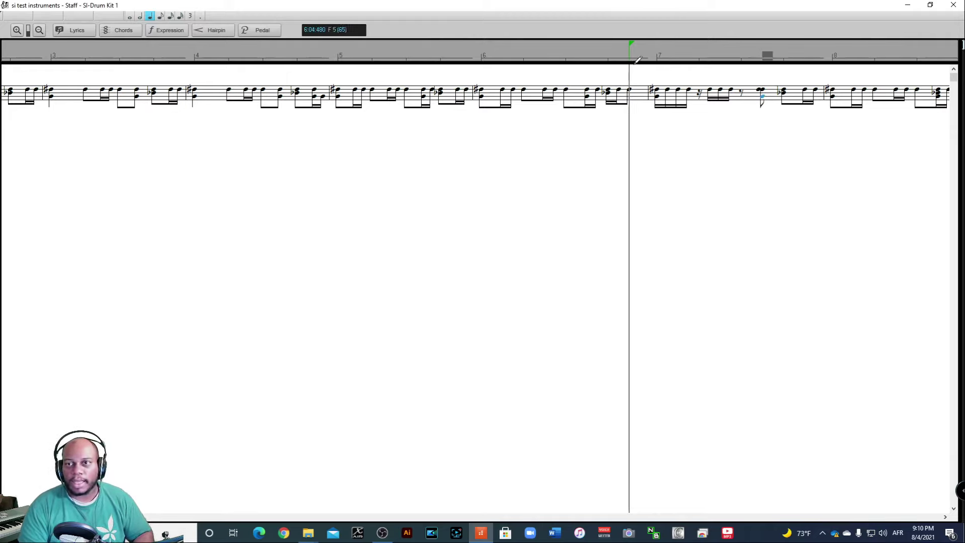
key("space")
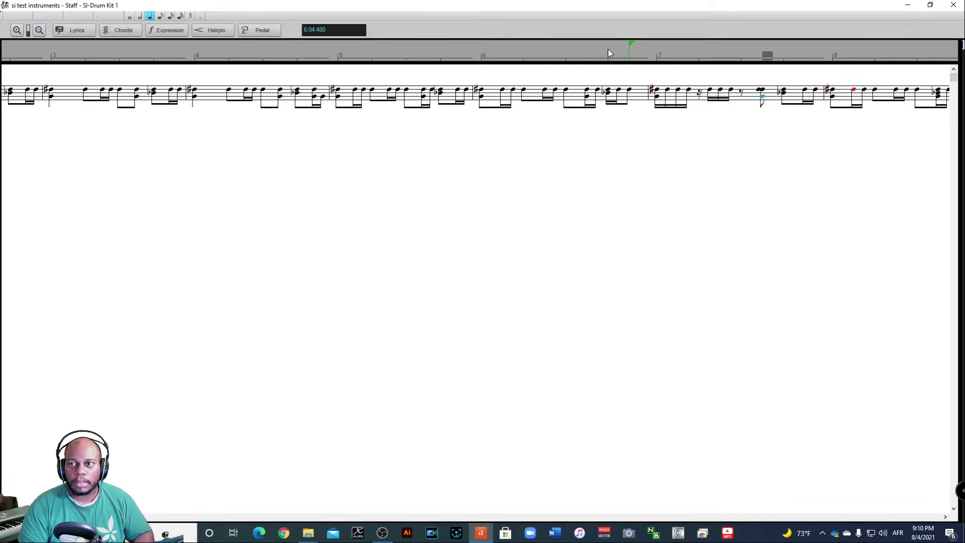
key("space")
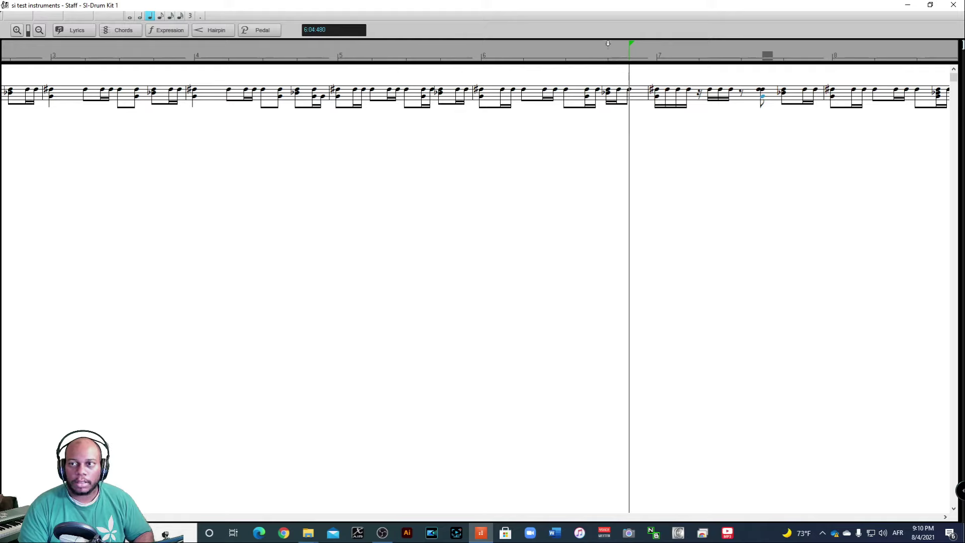
Inspect the Db3 note ending measure 8, then close the Staff view
double_click(938, 94)
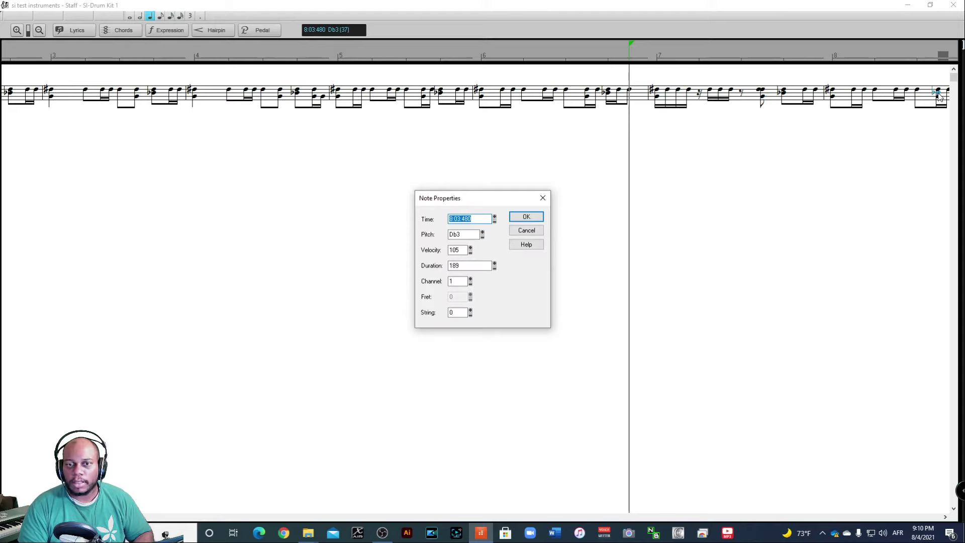
left_click(525, 218)
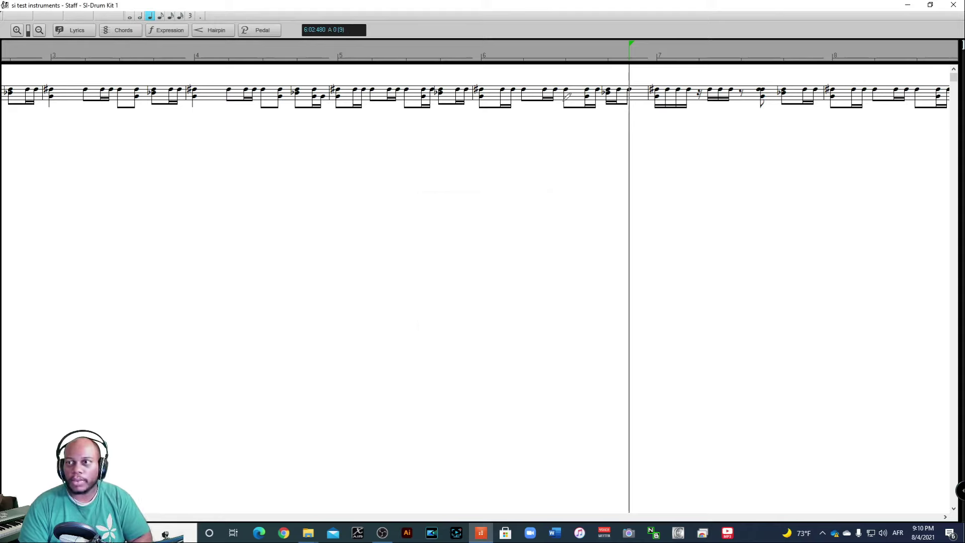
left_click(857, 49)
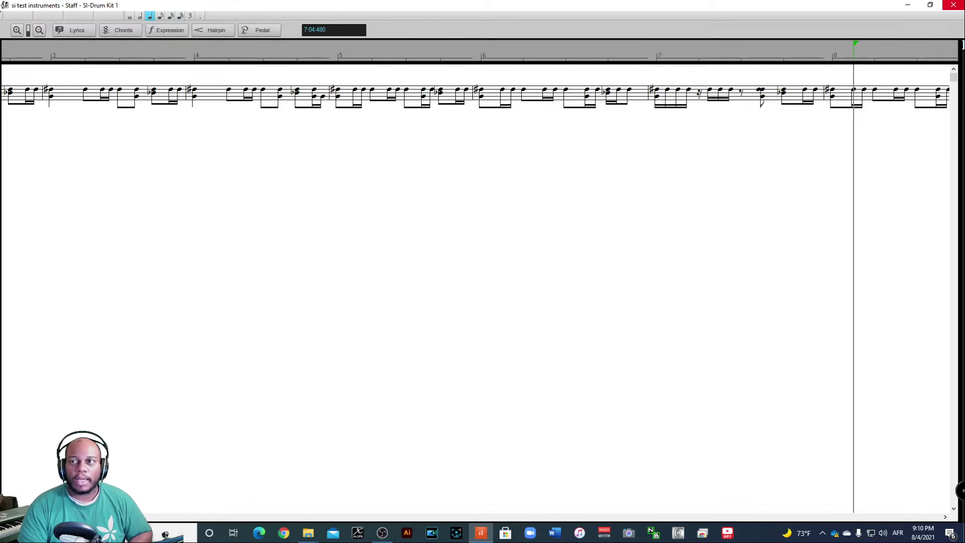
left_click(958, 6)
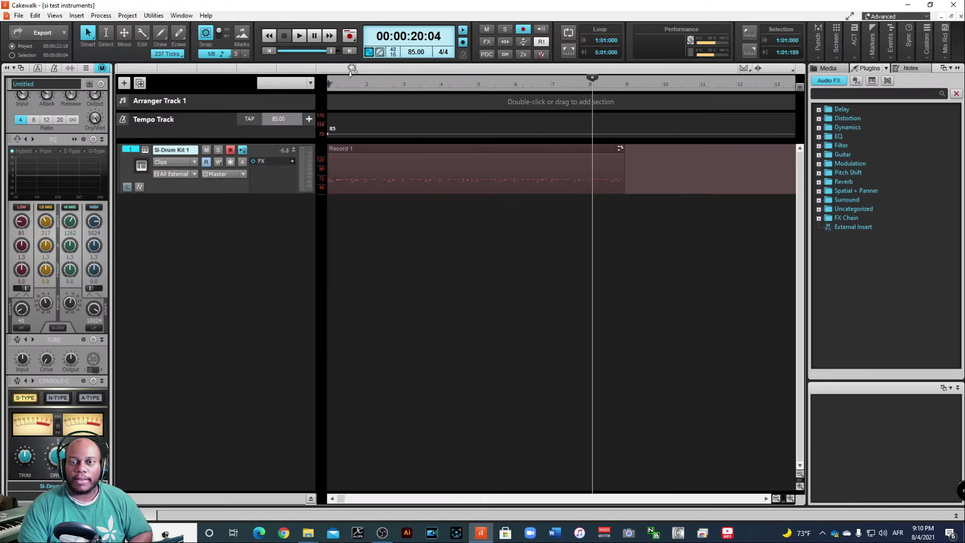
Move the now time back to the start of the project
left_click(461, 209)
left_click(270, 51)
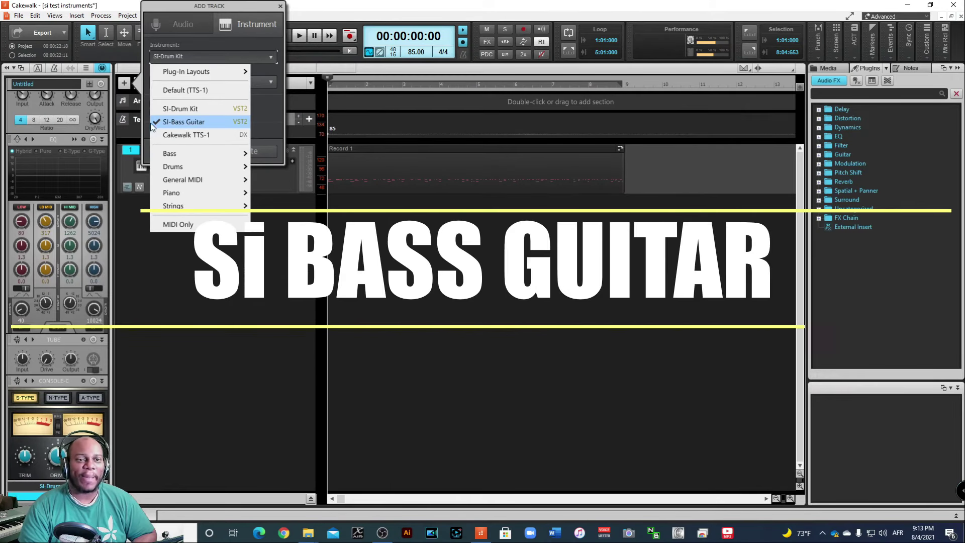
Create the SI-Bass Guitar 1 instrument track, expand its strip, and show its plugin window
left_click(189, 125)
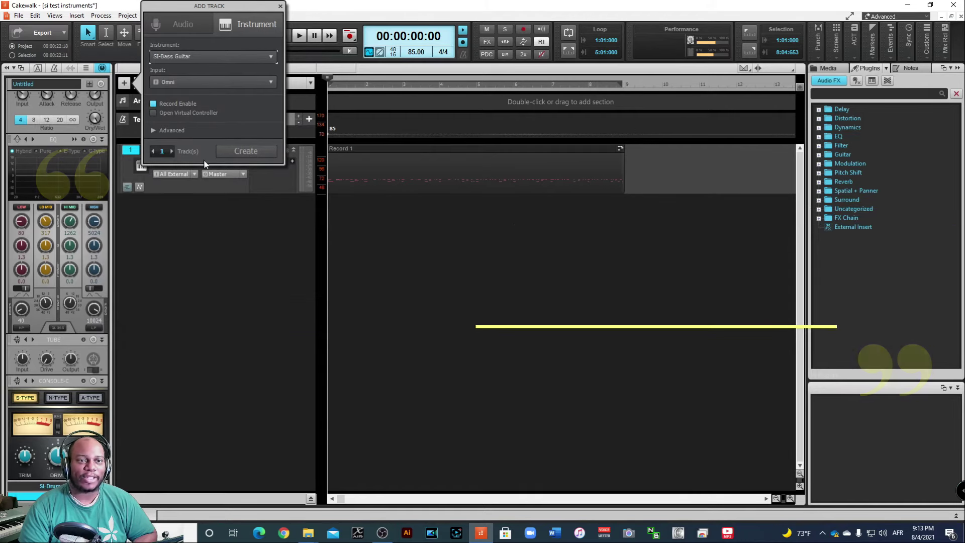
left_click(254, 150)
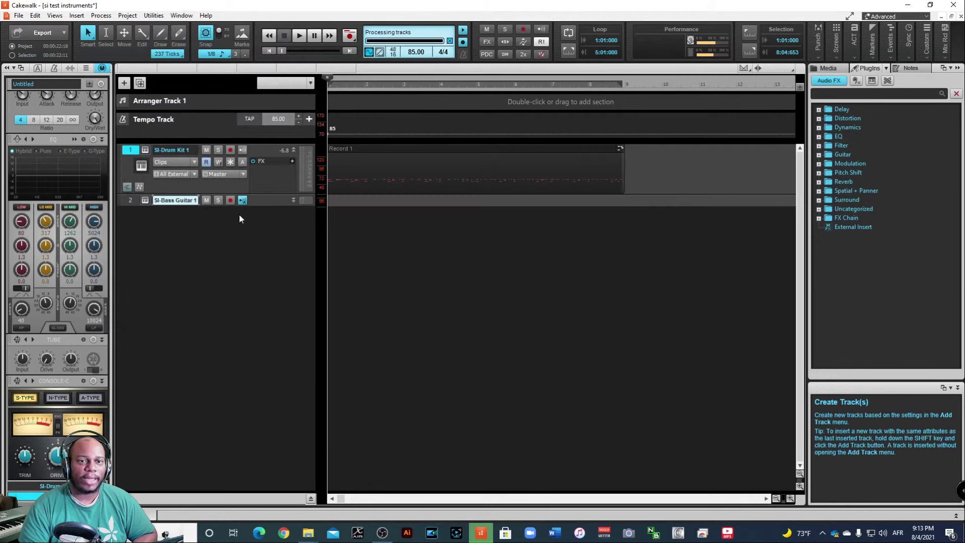
left_click(293, 200)
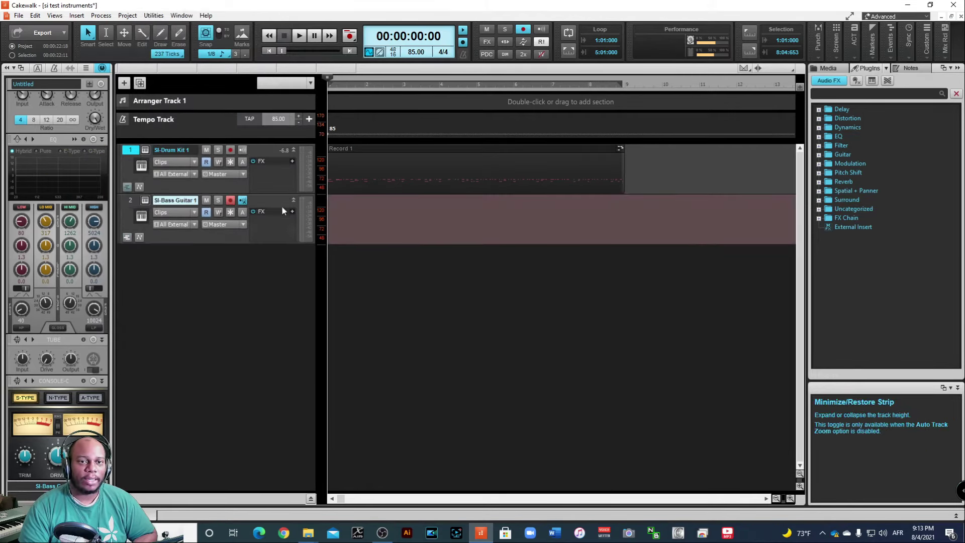
left_click(146, 200)
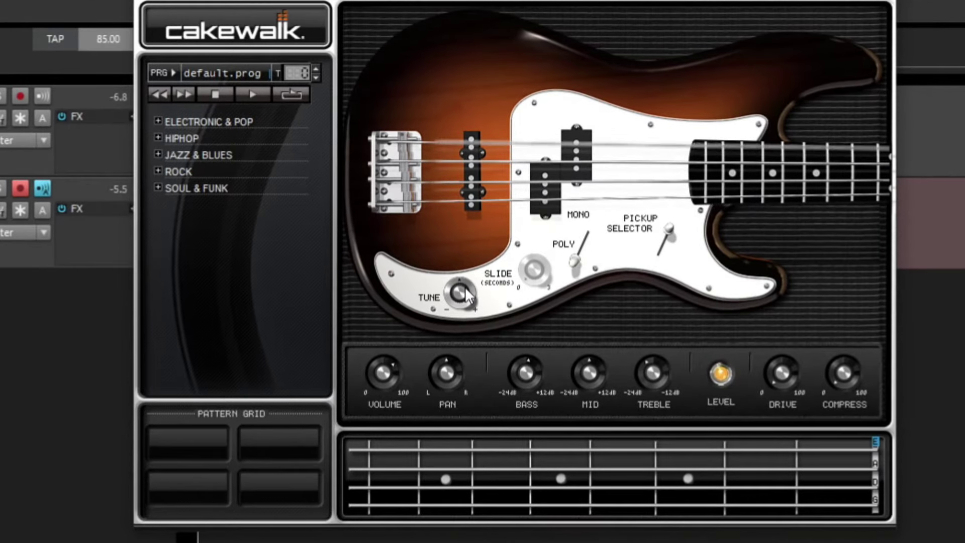
Flip the SI-Bass Guitar's MONO/POLY switch to MONO for one-voice playing
mouse_move(463, 297)
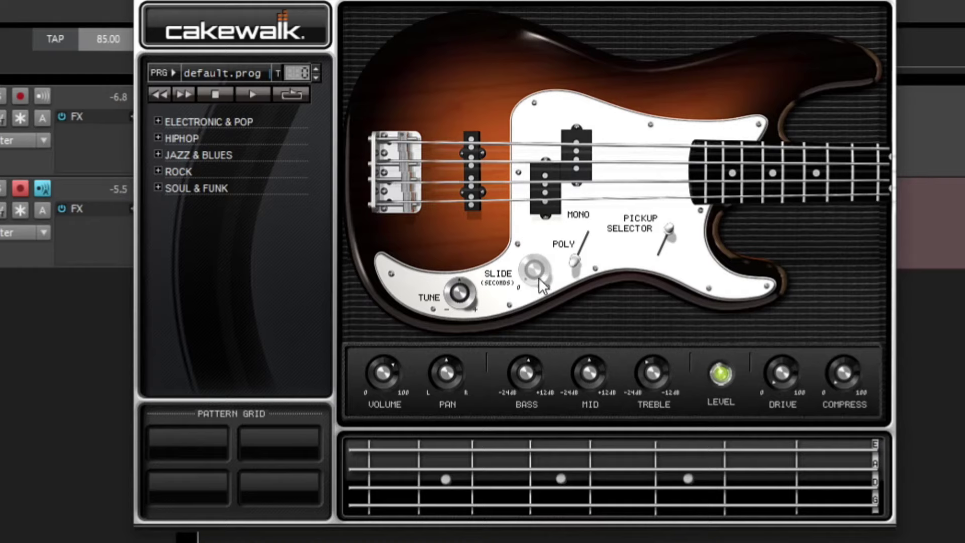
mouse_move(516, 263)
left_click(576, 262)
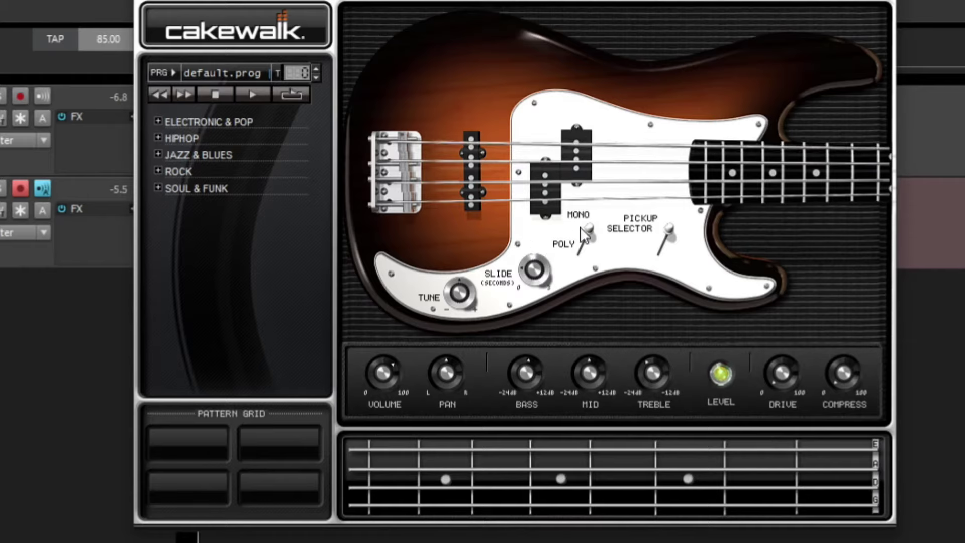
mouse_move(583, 237)
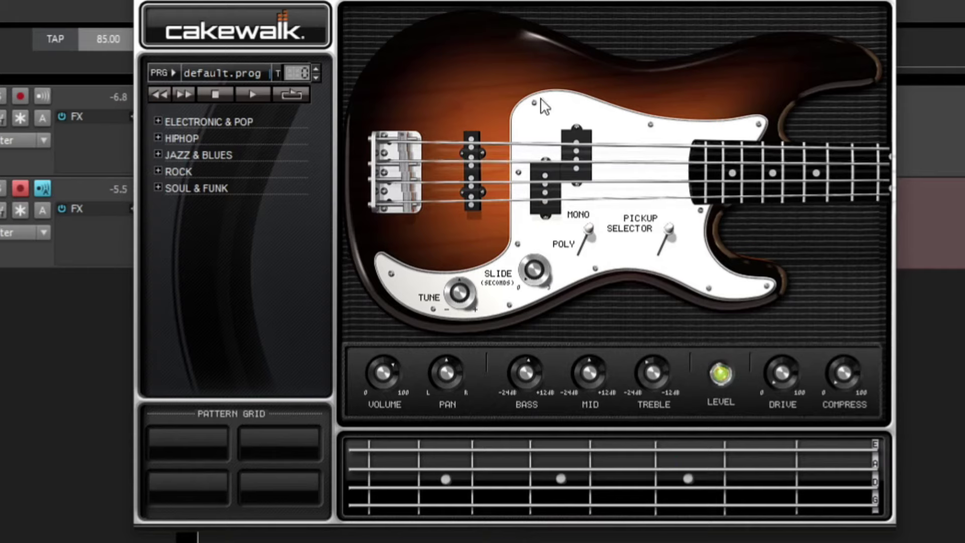
Set the bass back to POLY and try another pickup before restoring the original
left_click(592, 232)
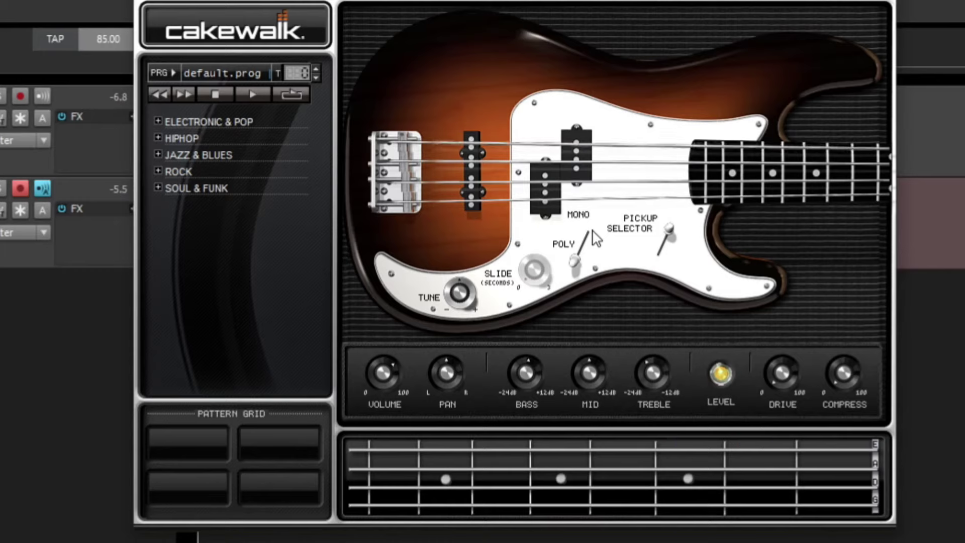
left_click(673, 230)
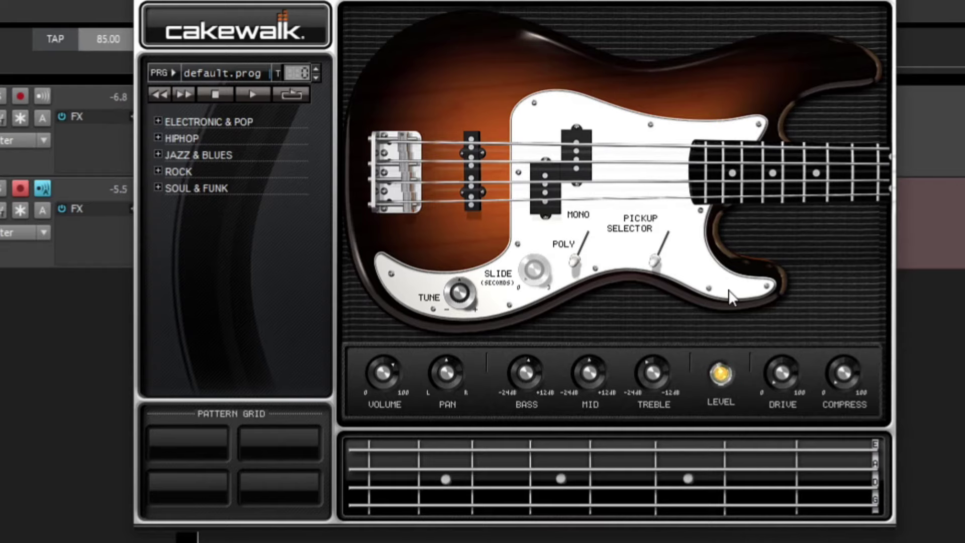
left_click(658, 258)
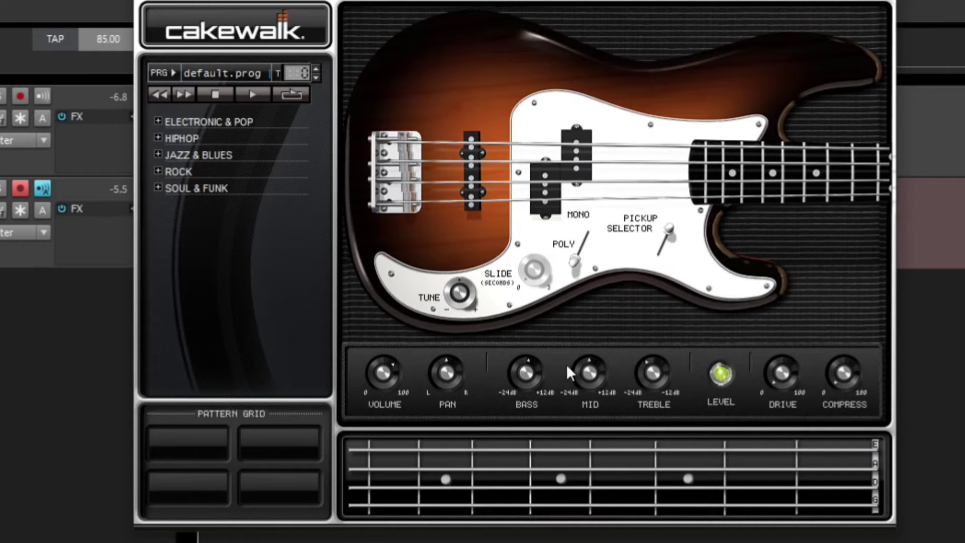
Boost bass EQ to 12 dB, raise mid, set drive near 80% and compression to 11.5%
left_click_drag(534, 378, 524, 372)
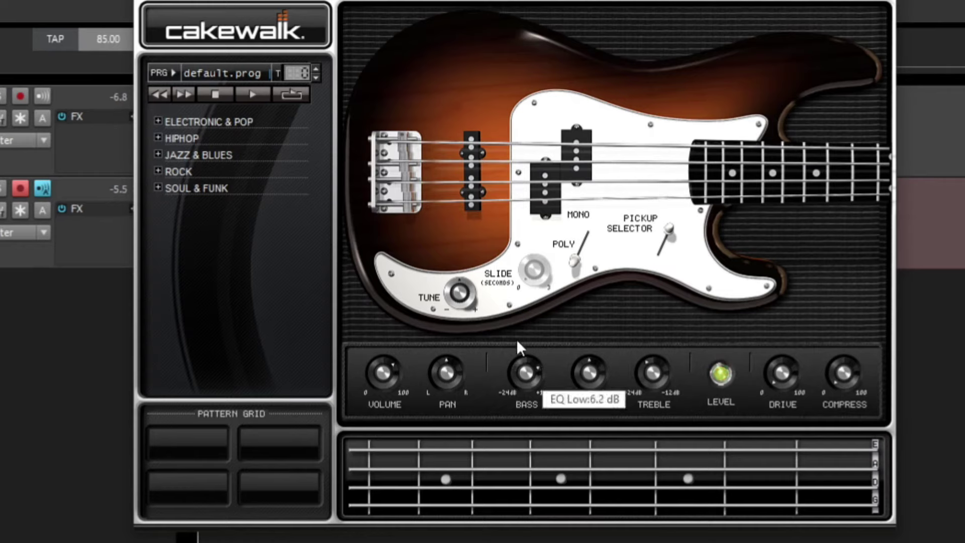
left_click_drag(517, 339, 504, 401)
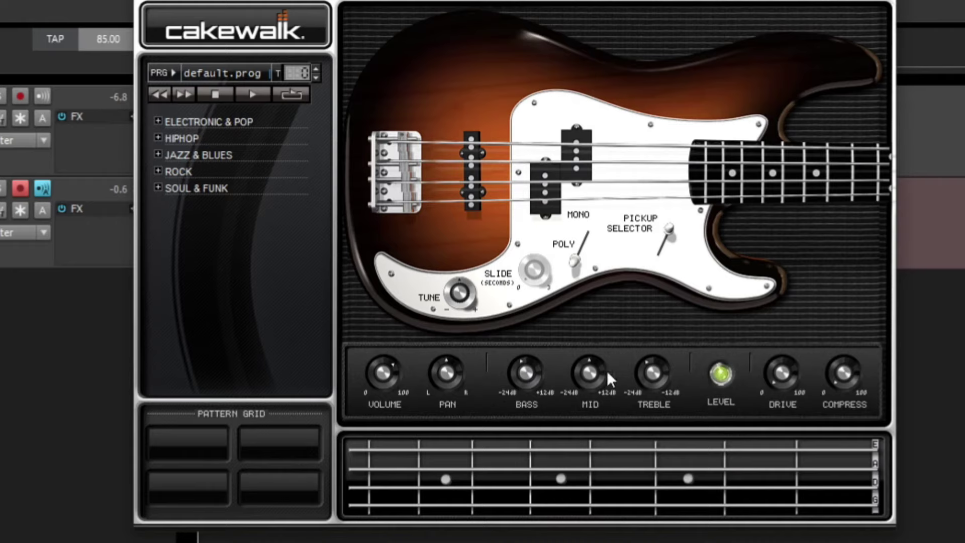
left_click_drag(607, 373, 608, 348)
left_click_drag(791, 377, 757, 229)
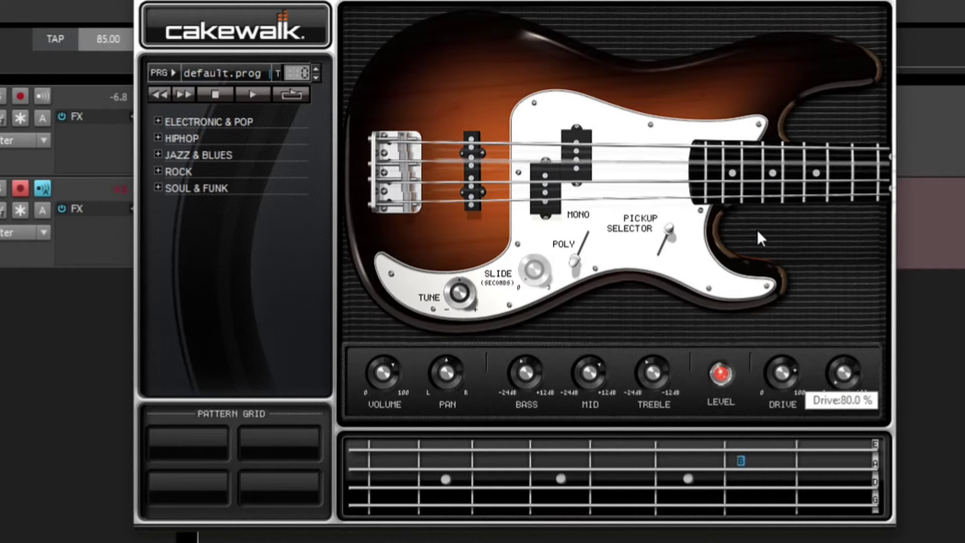
left_click_drag(758, 229, 758, 230)
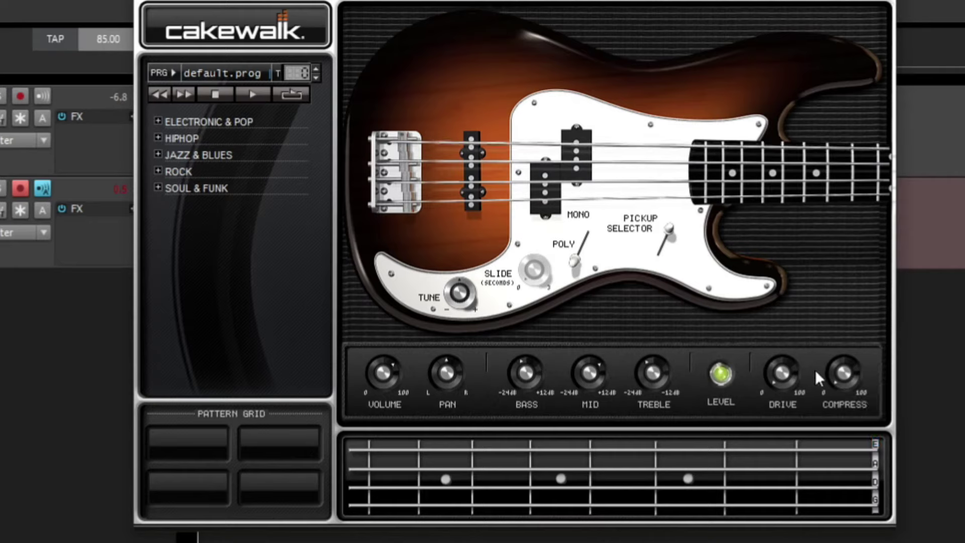
mouse_move(831, 382)
left_mouse_down()
mouse_move(816, 369)
mouse_move(813, 327)
mouse_move(814, 377)
left_mouse_up()
Load the Power Synth program from the SI-Bass Guitar's Program Browser
left_click(222, 80)
scroll(259, 272, "down", 9)
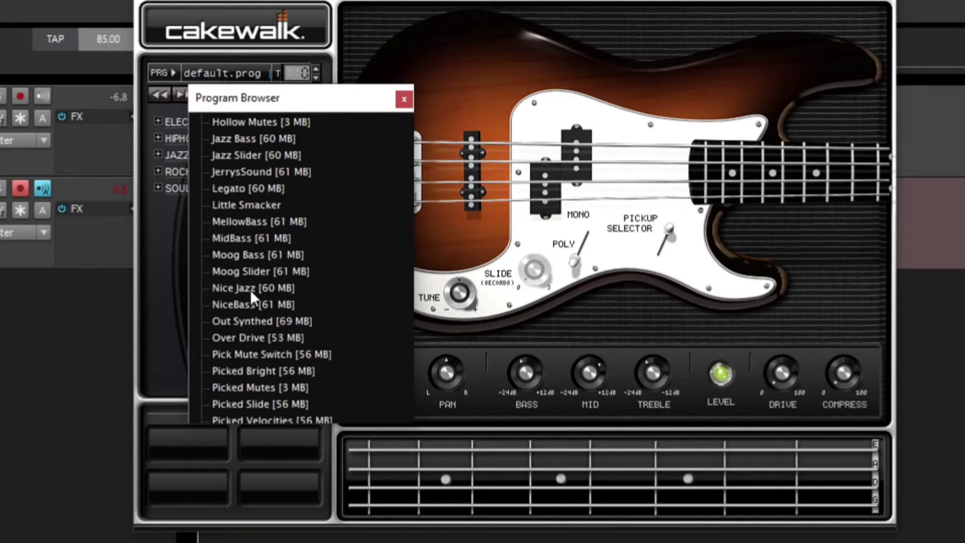
scroll(292, 318, "down", 3)
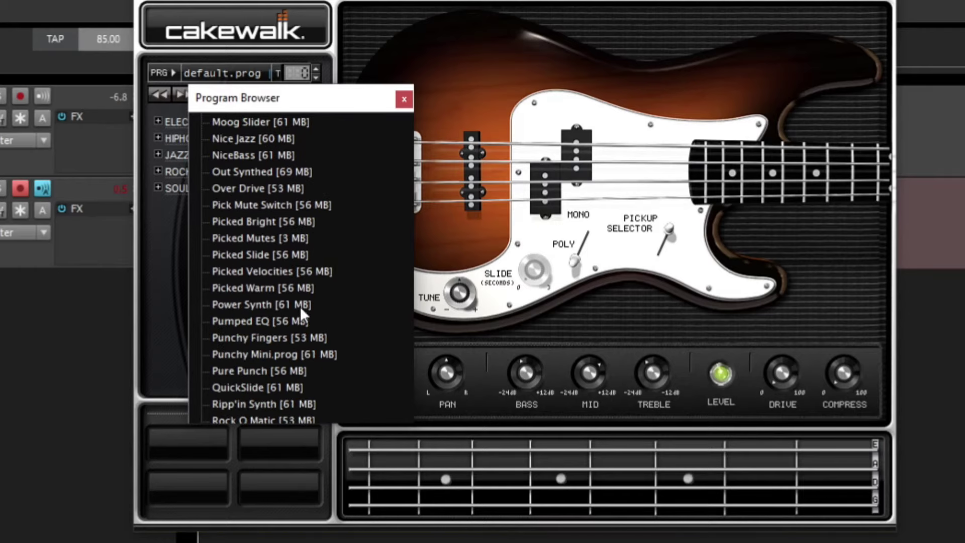
left_click(300, 304)
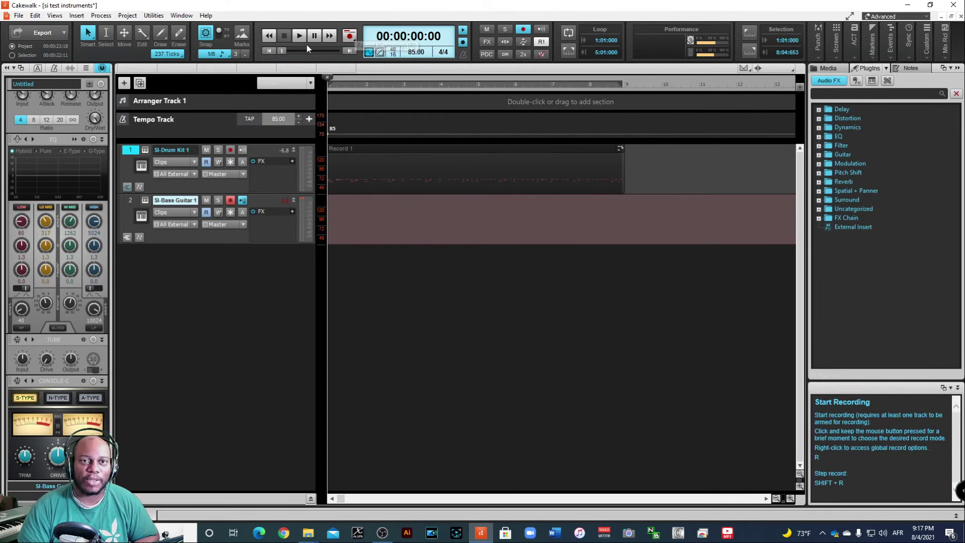
Start playback to hear the drums with the Power Synth bass
left_click(300, 35)
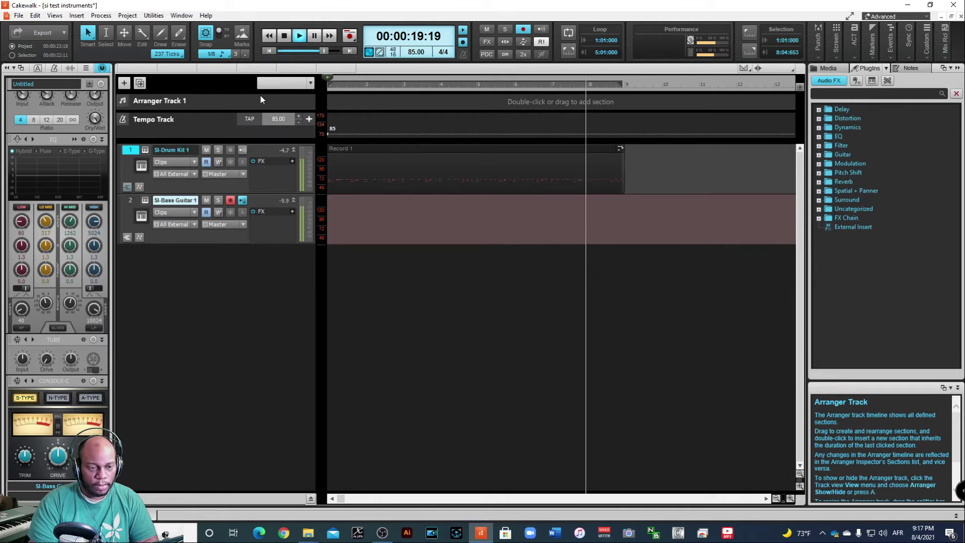
Stop, enable looping with the loop end at bar 9, and play the looped section
left_click(285, 37)
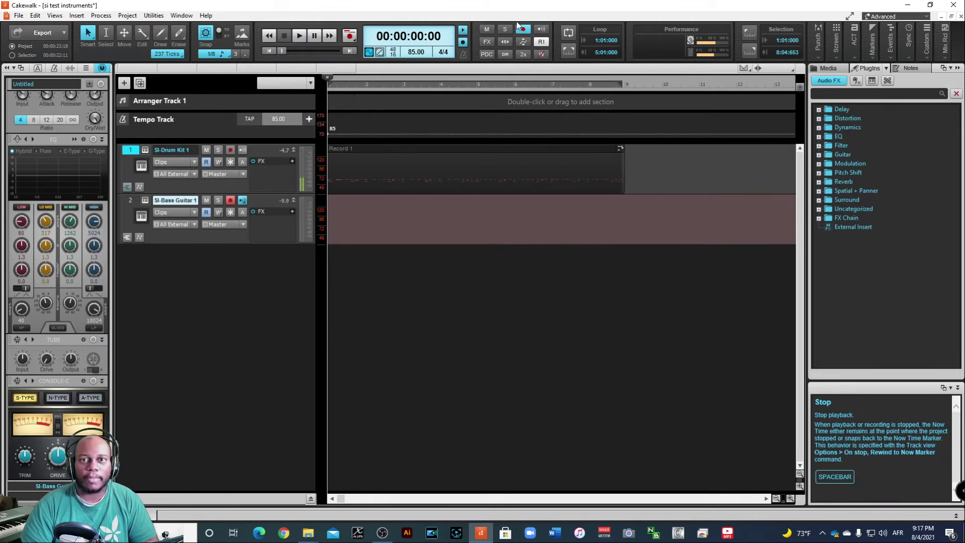
left_click(569, 33)
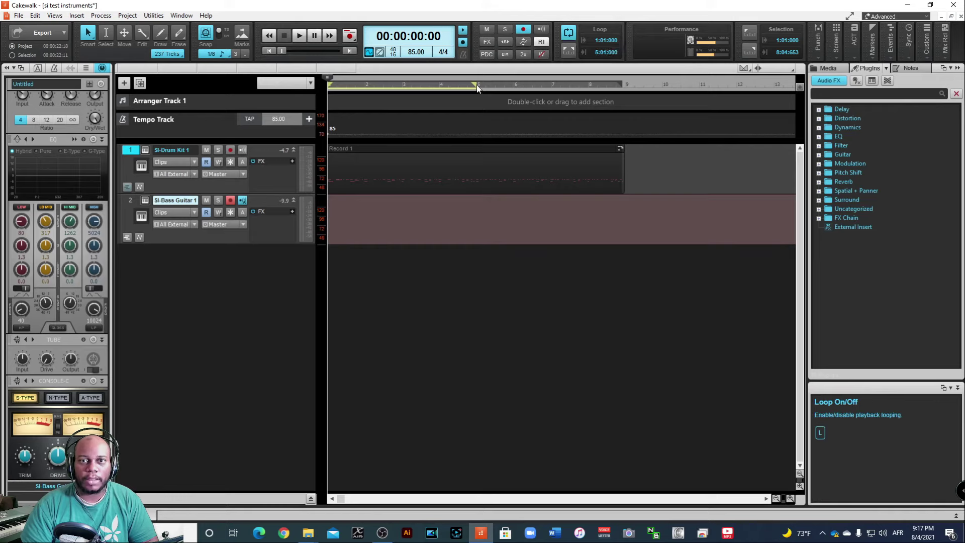
left_click_drag(477, 84, 531, 84)
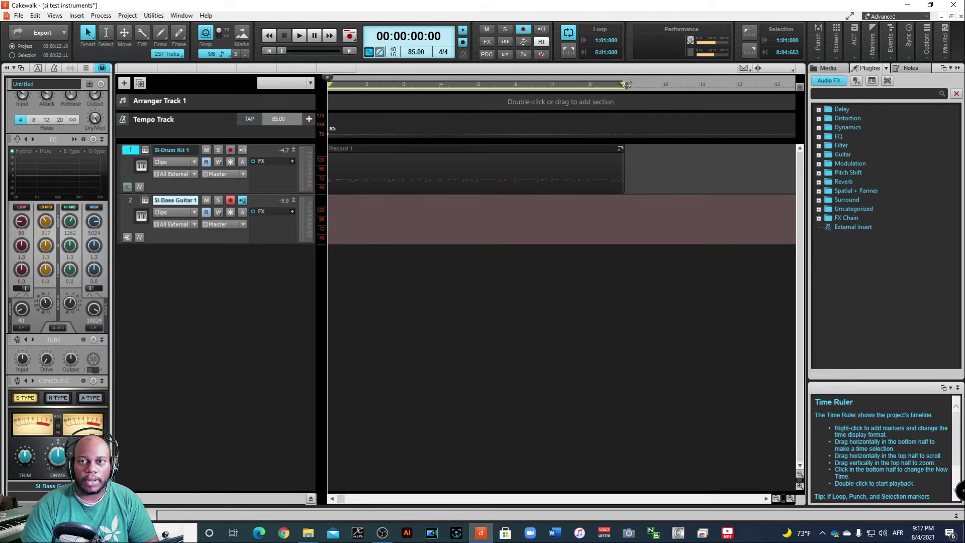
left_click(300, 35)
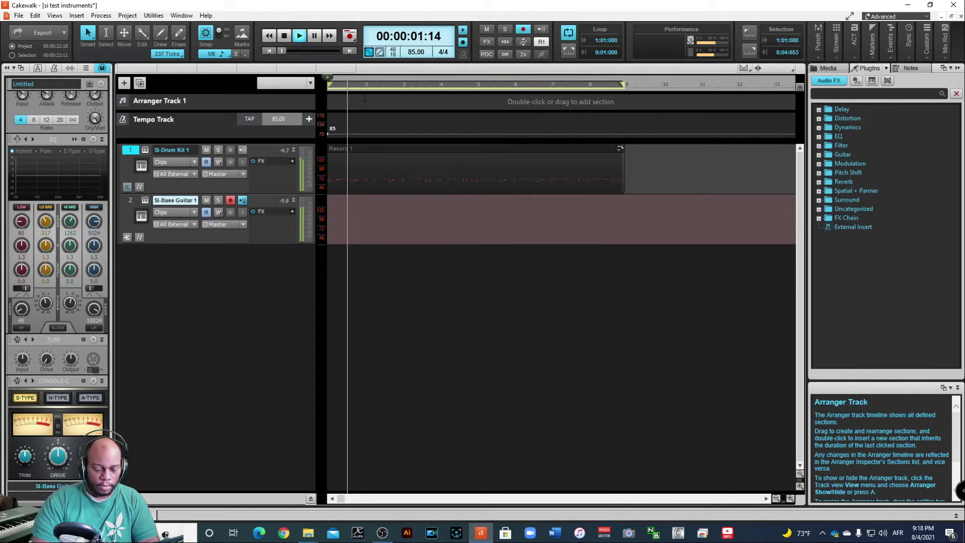
Stop playback so the transport returns to 00:00:00:00
key("space")
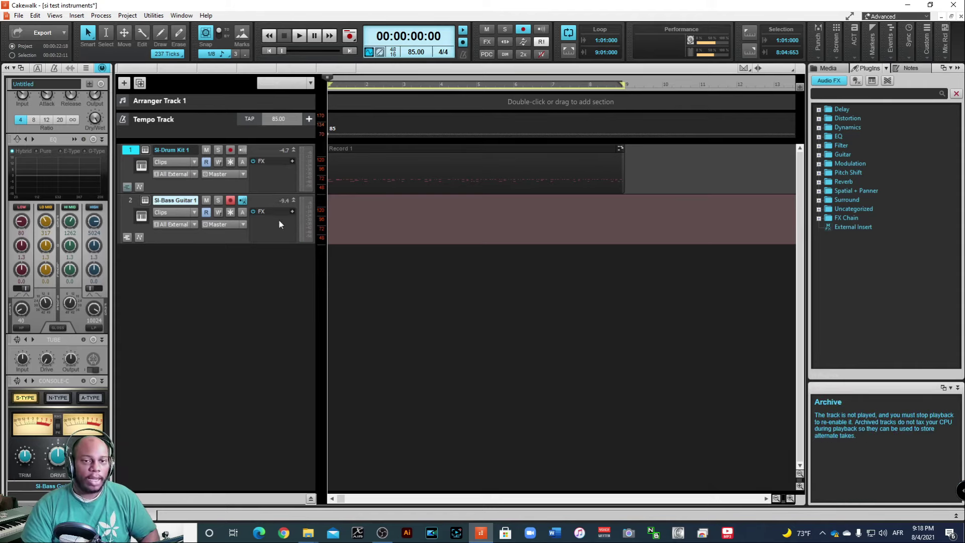
Record a bass take over bars 1–9, stop, and play it back with the drums
key("space")
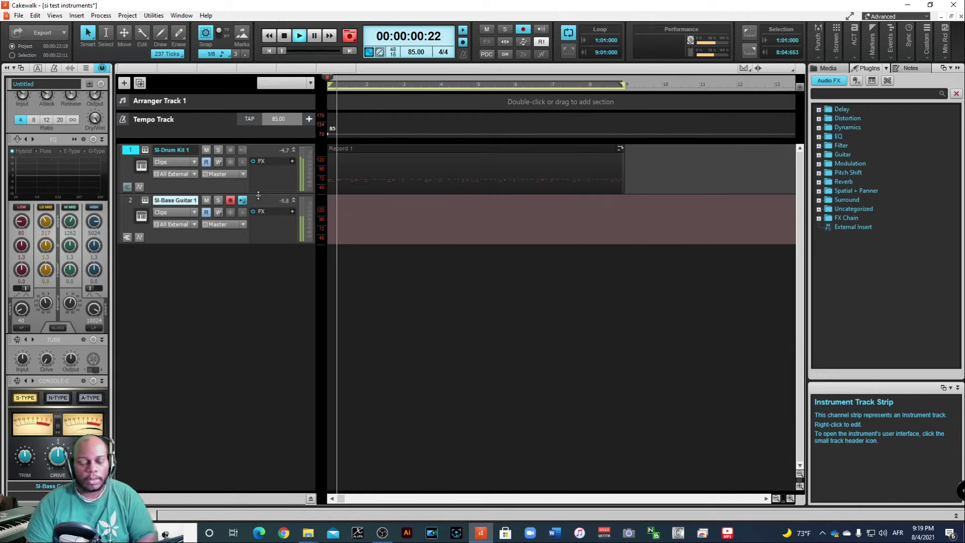
key("space")
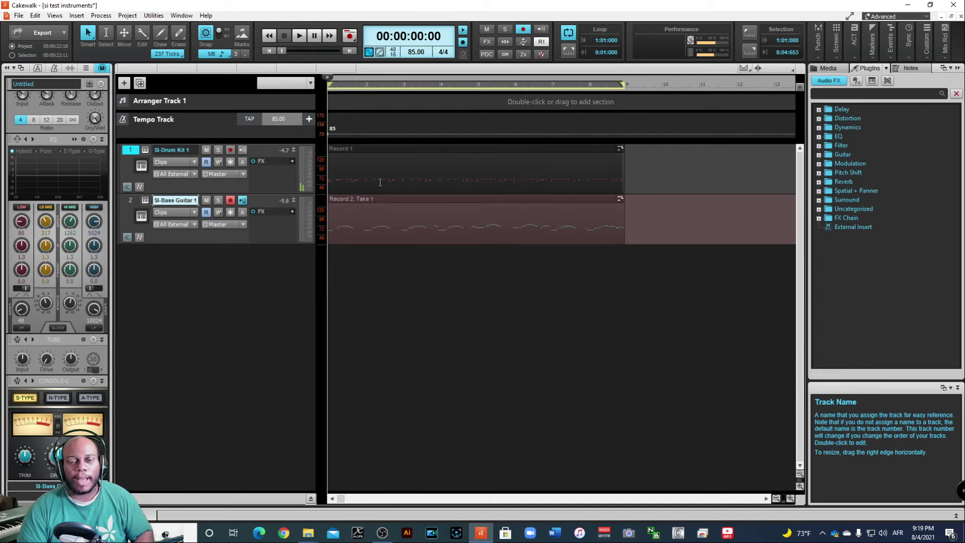
key("space")
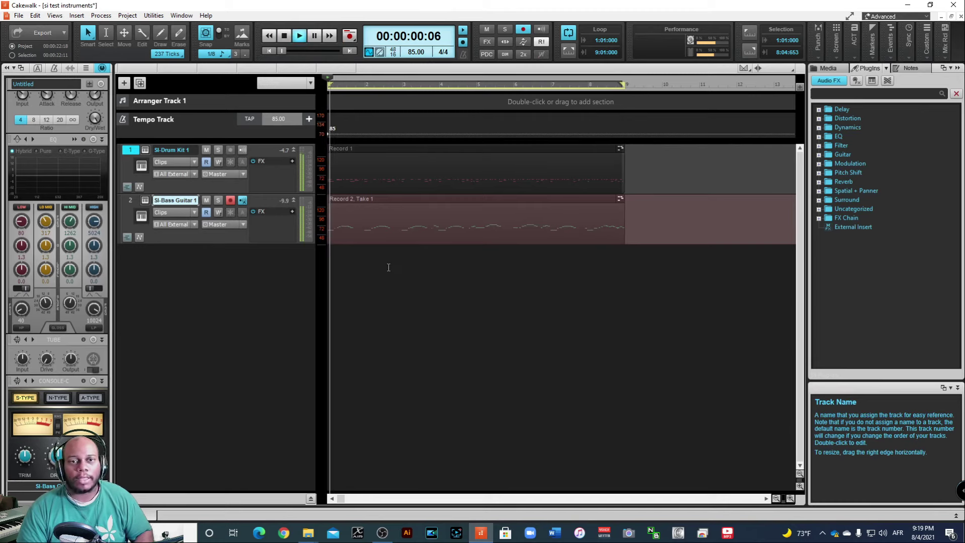
Select the SI-Bass Guitar 1 track, lower its volume fader during playback, then stop
left_click(136, 208)
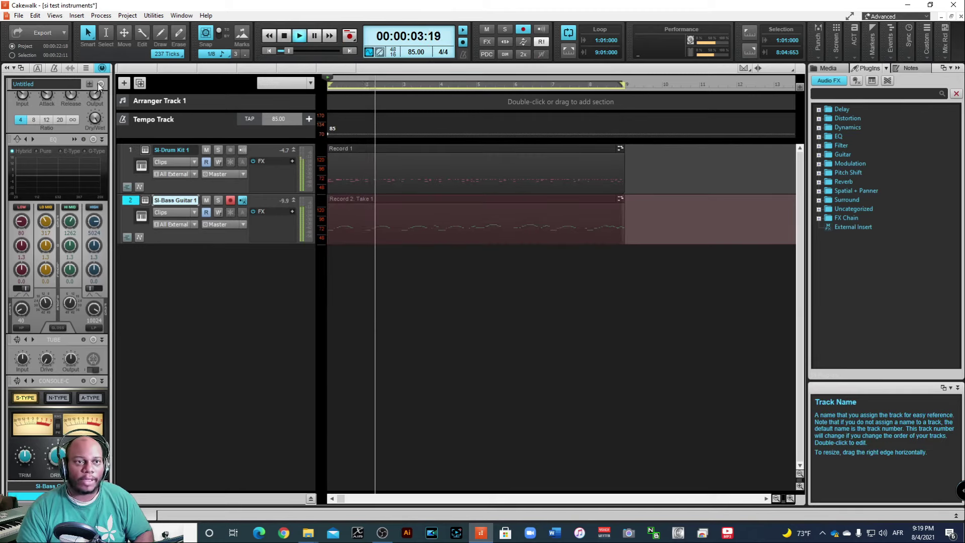
left_click(102, 68)
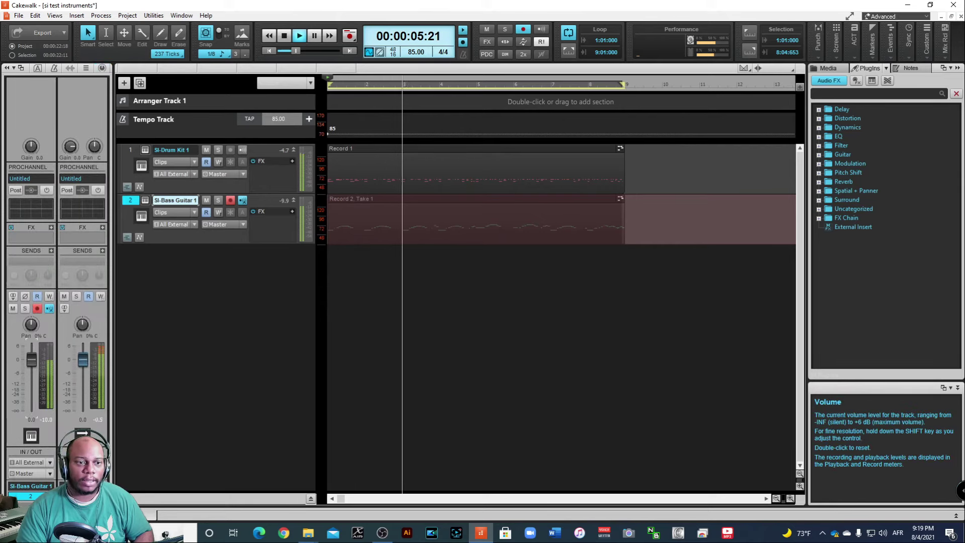
left_click_drag(32, 359, 31, 369)
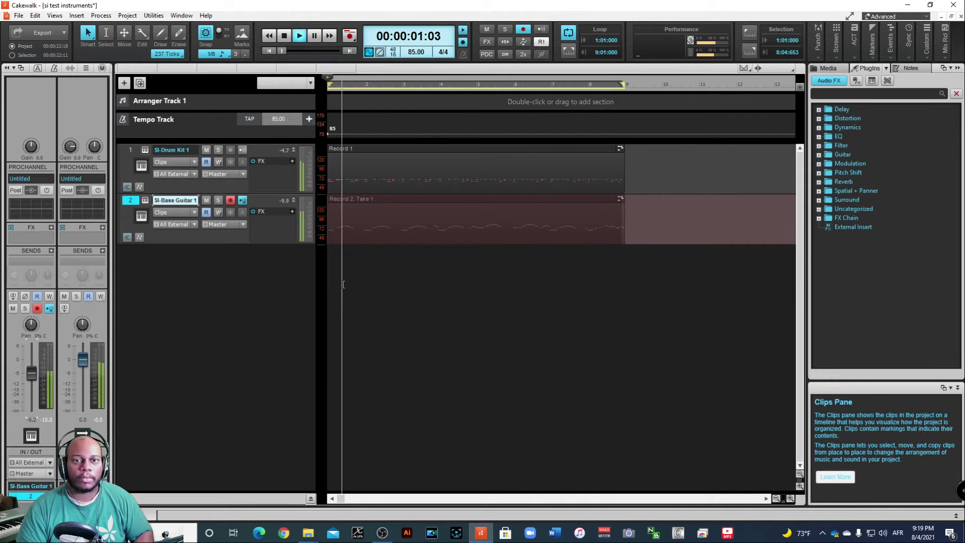
key("space")
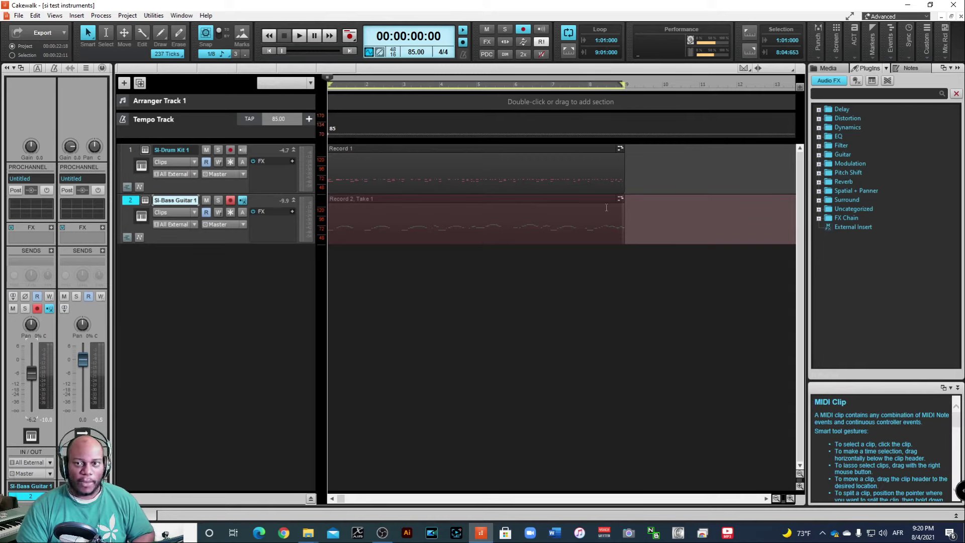
Select the bass clip, turn looping off and set the Now time to 00:00:02:25
left_click(581, 230)
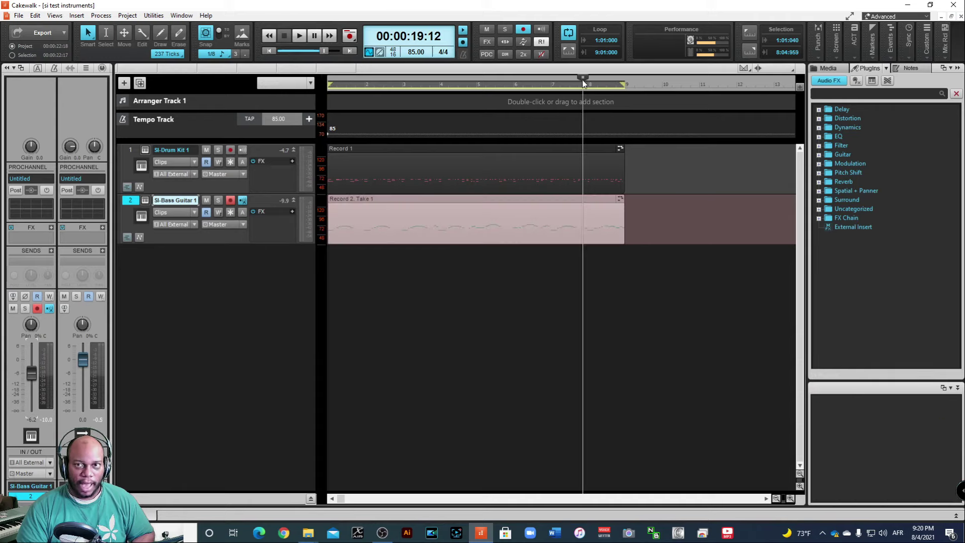
left_click_drag(583, 83, 328, 85)
left_click(374, 224)
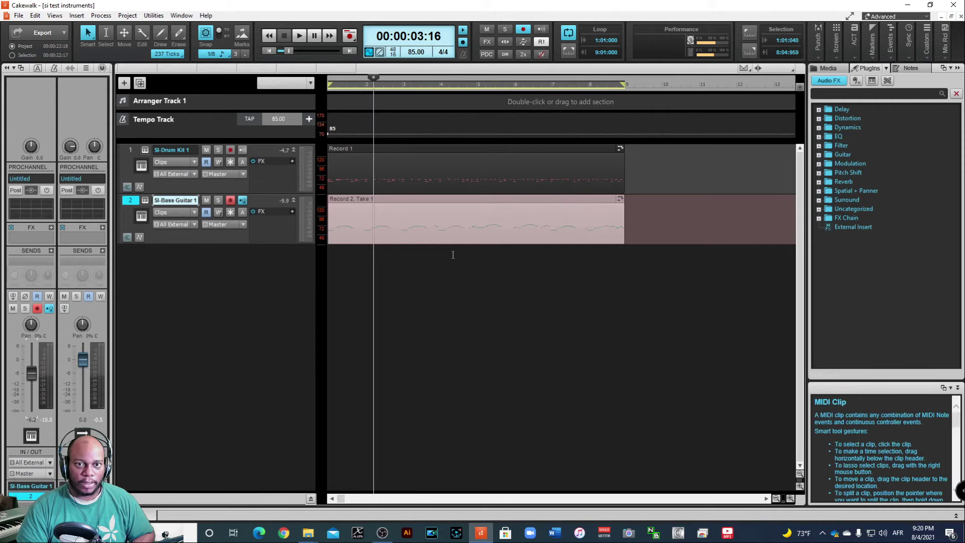
left_click(568, 33)
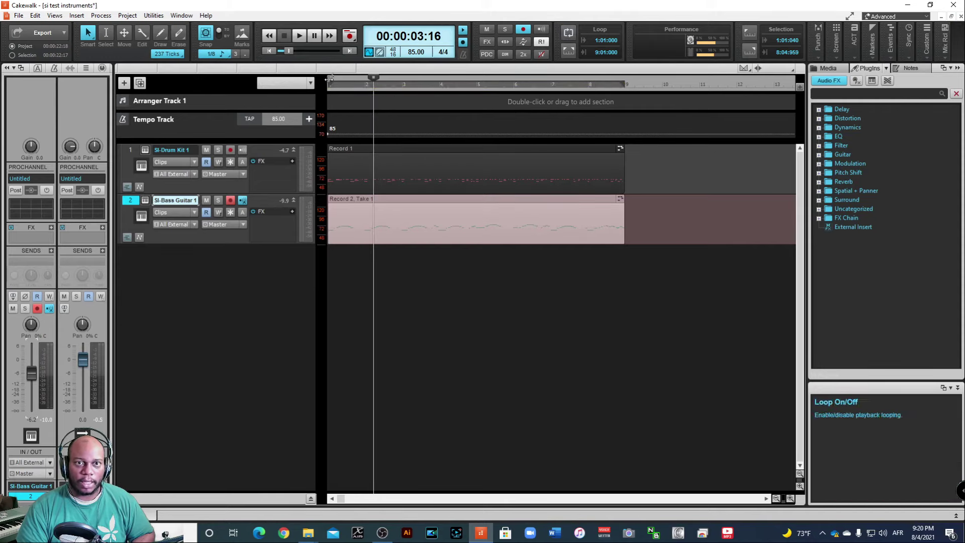
left_click(364, 217)
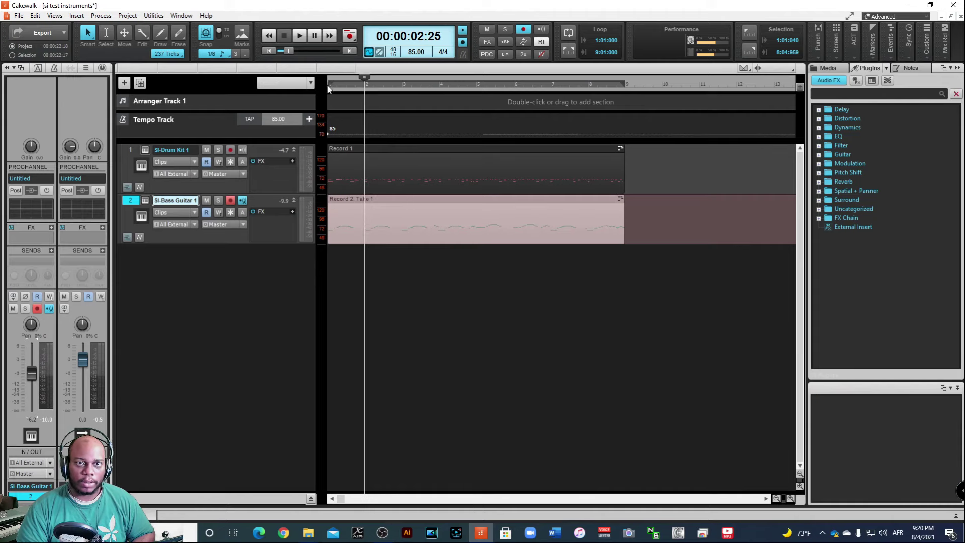
Quantize the bass clip to 1/16 notes
left_click(577, 107)
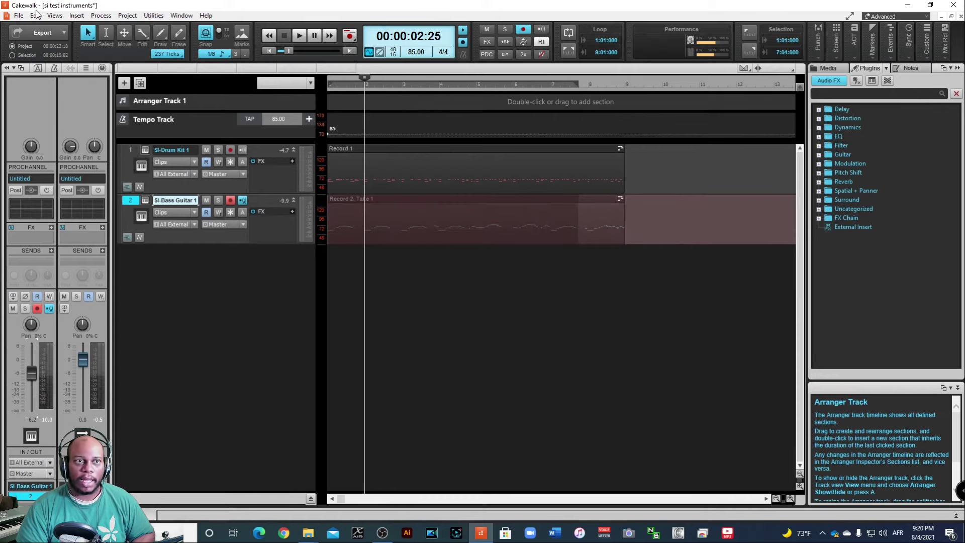
key("q")
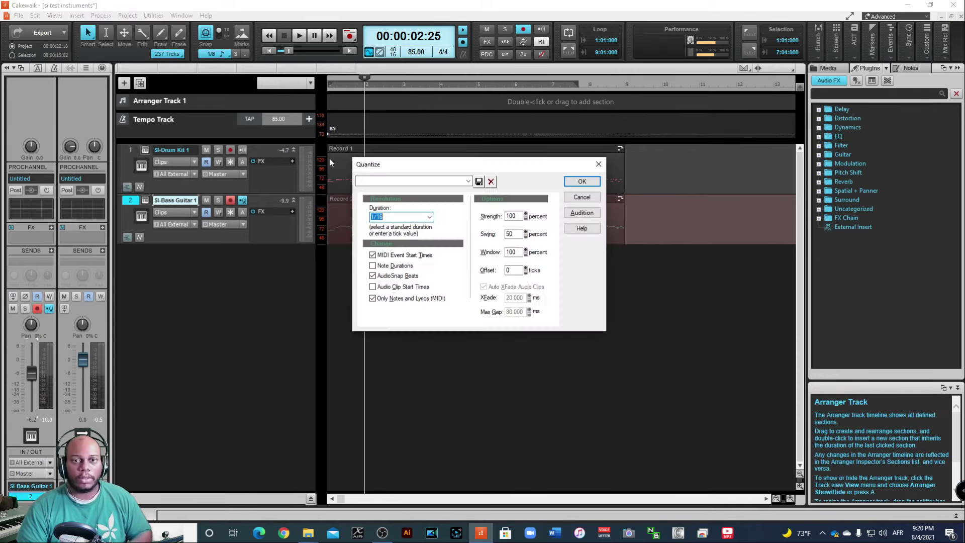
left_click(465, 178)
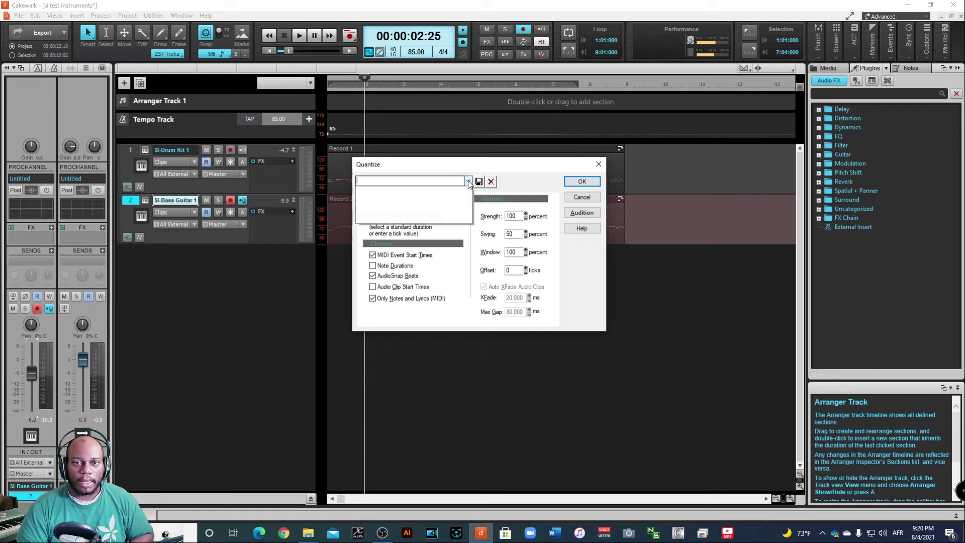
left_click(511, 172)
left_click(581, 182)
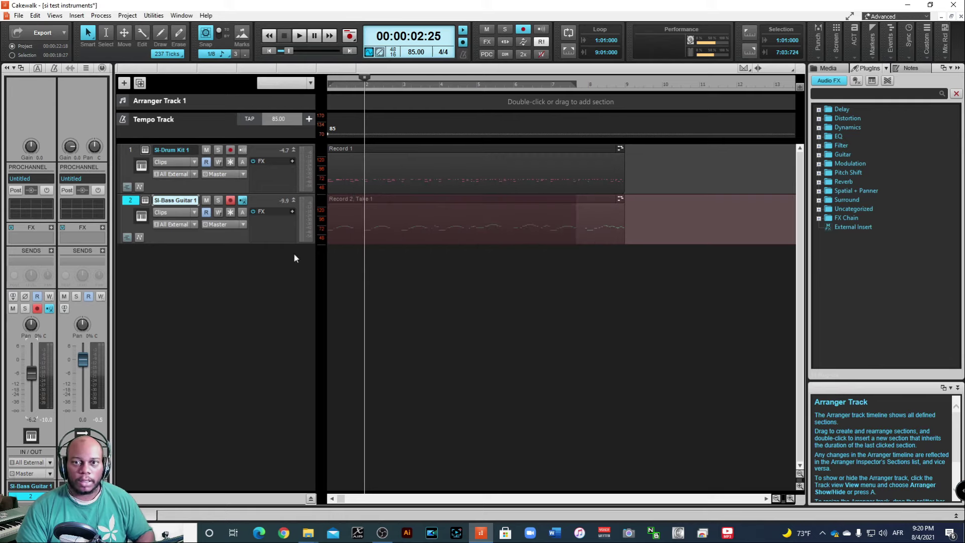
Play from the start, lower the bass level to -15.4, stop, and disarm the bass track
left_click(272, 54)
key("space")
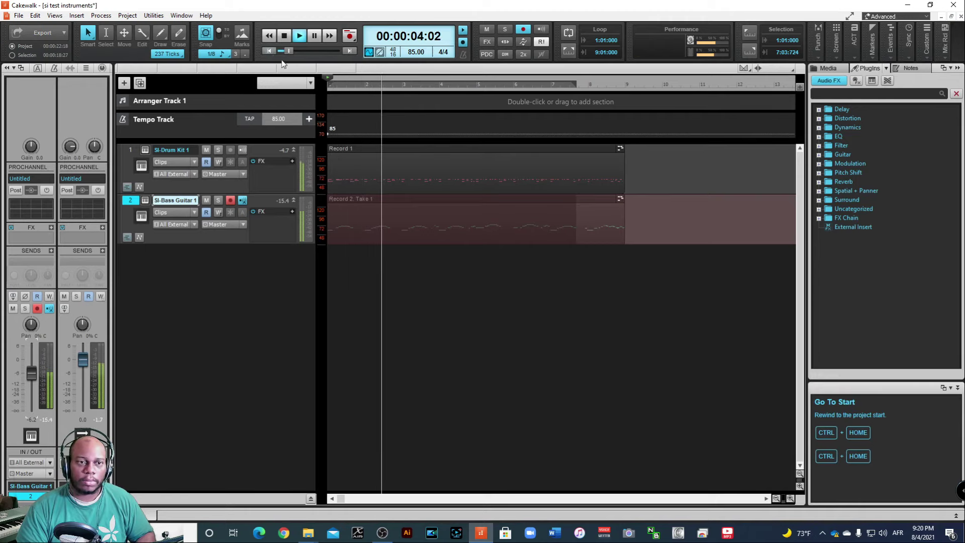
left_click_drag(31, 373, 31, 380)
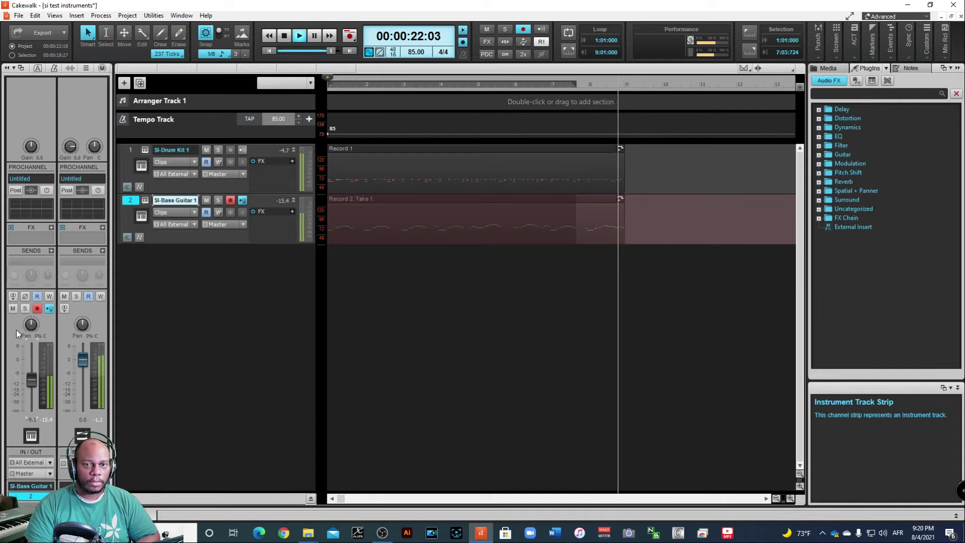
key("space")
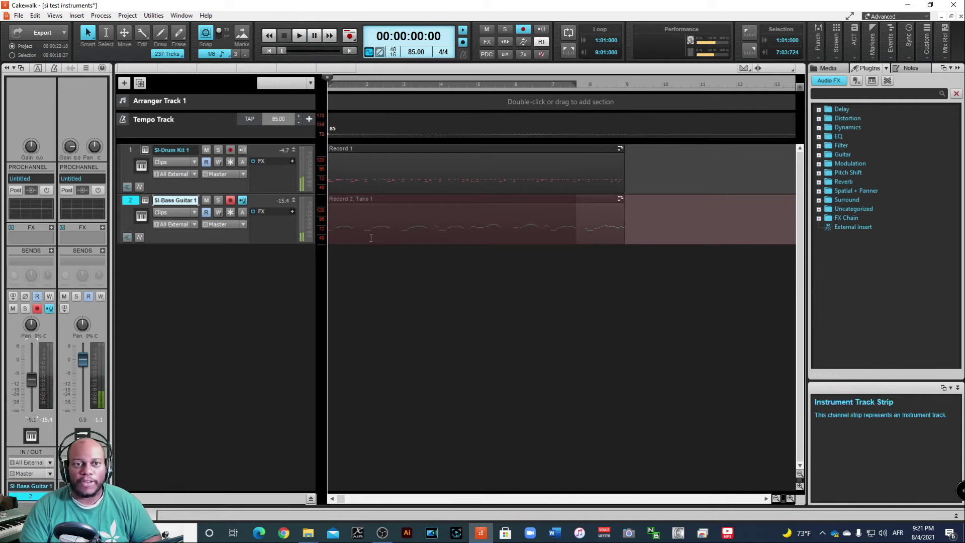
left_click(231, 201)
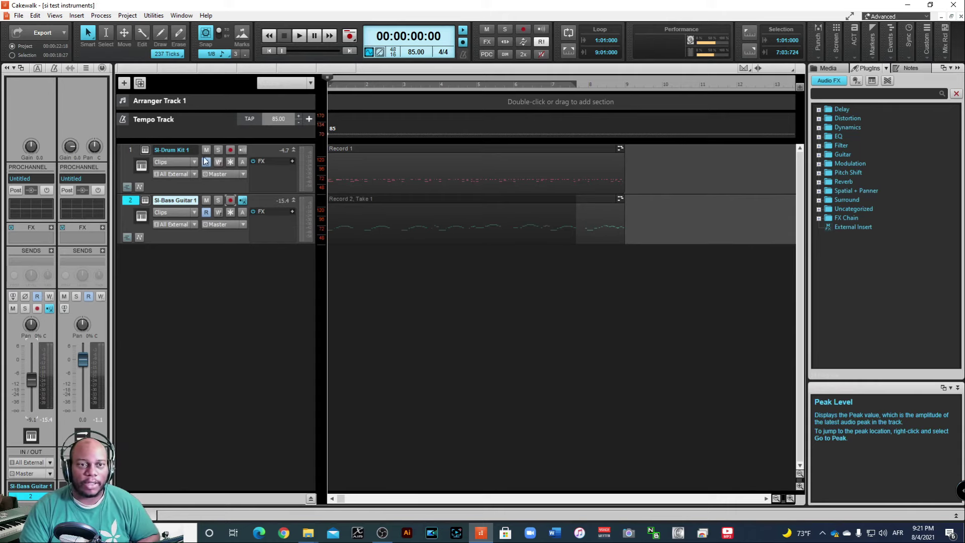
Insert an SI-Electric Piano instrument track below the bass track and expand it to full height
right_click(200, 259)
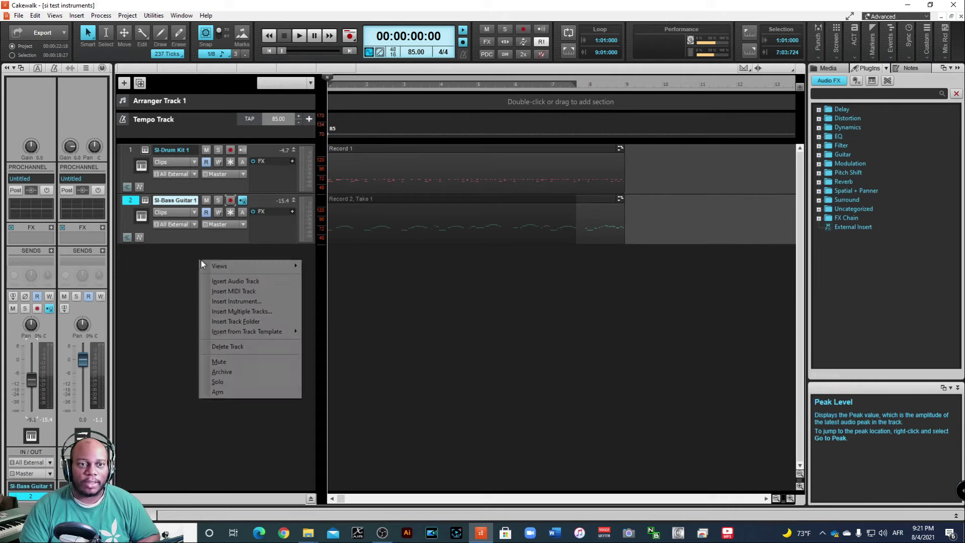
left_click(261, 302)
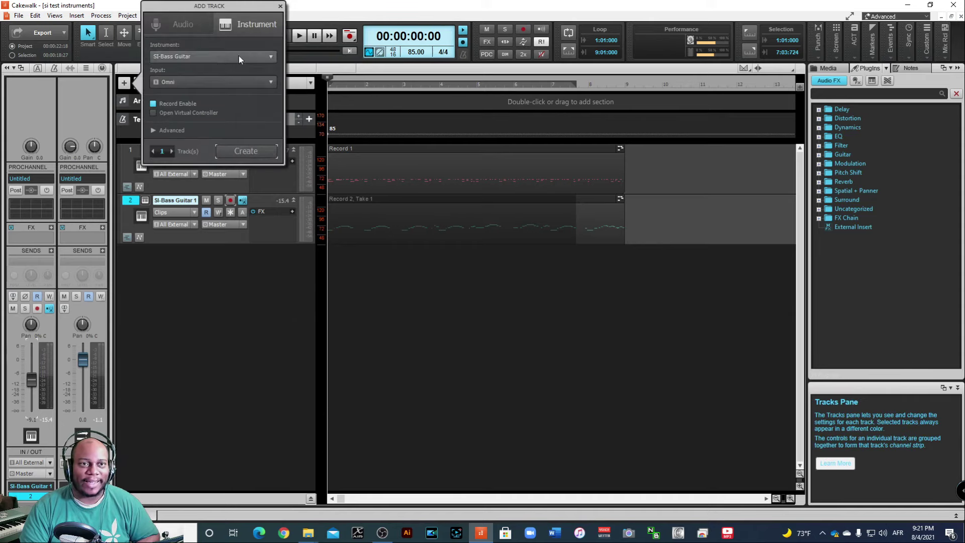
left_click(255, 55)
mouse_move(208, 151)
mouse_move(209, 193)
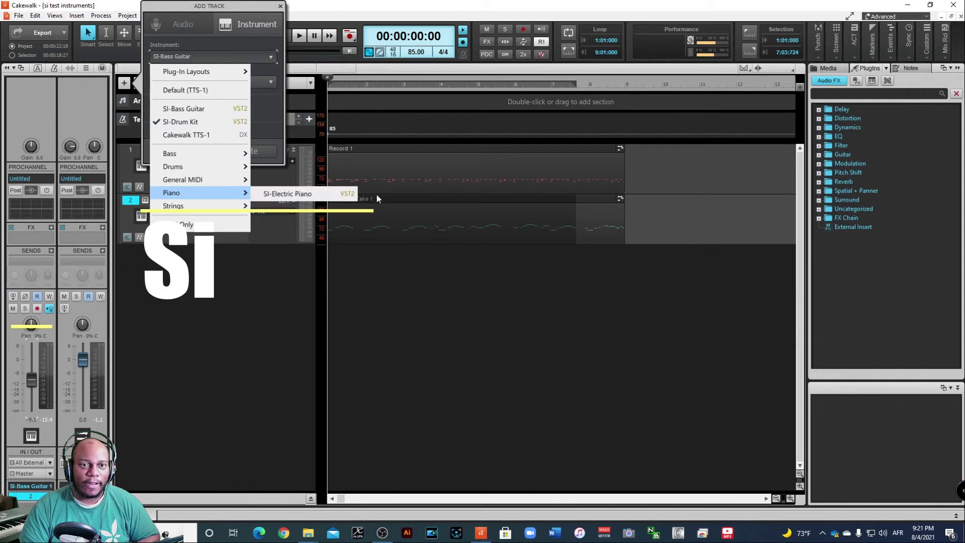
left_click(356, 195)
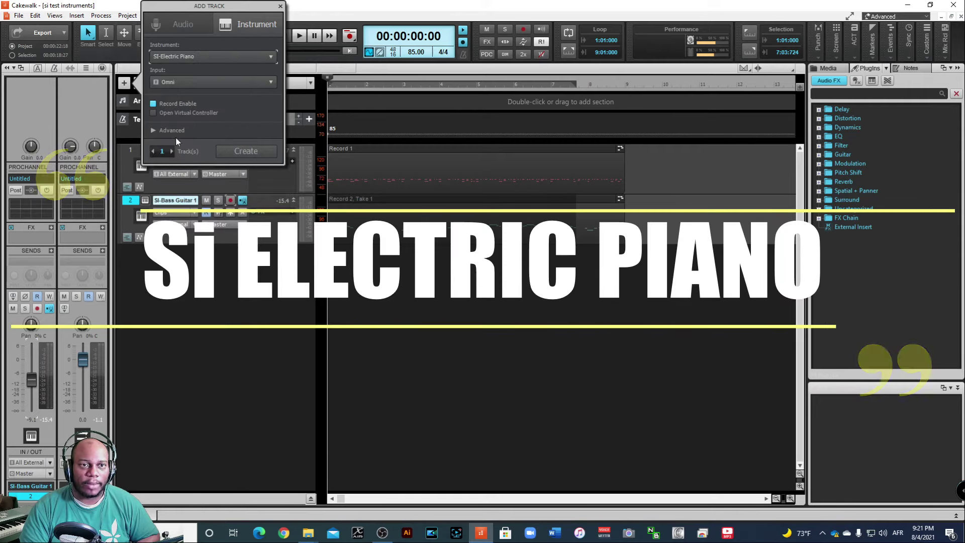
left_click(249, 153)
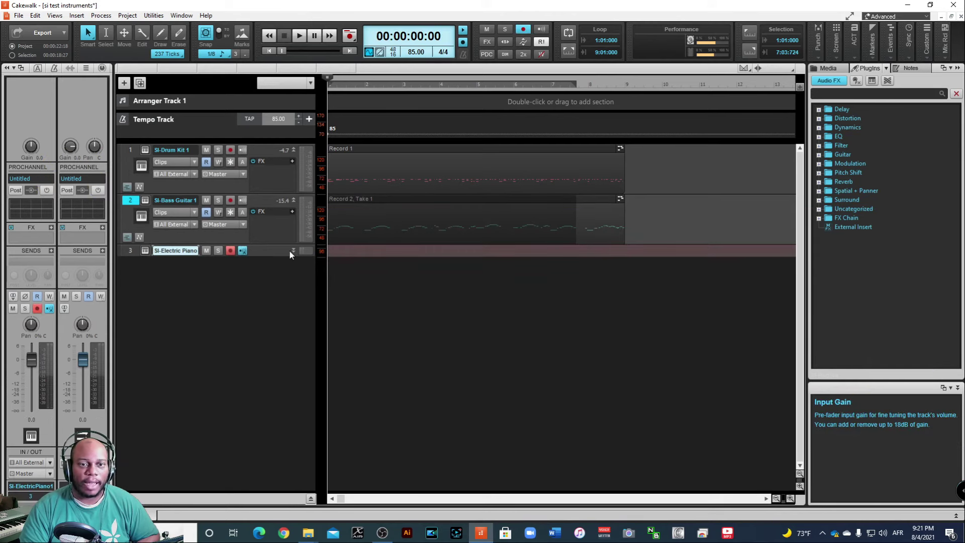
left_click(295, 250)
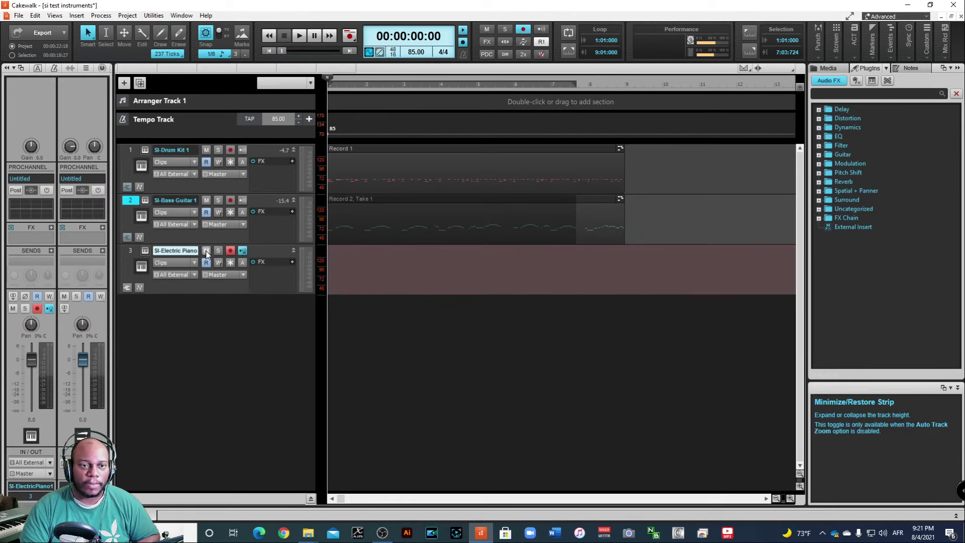
Open track 3's SI-Electric Piano synth window and its Program Browser preset list
left_click(163, 250)
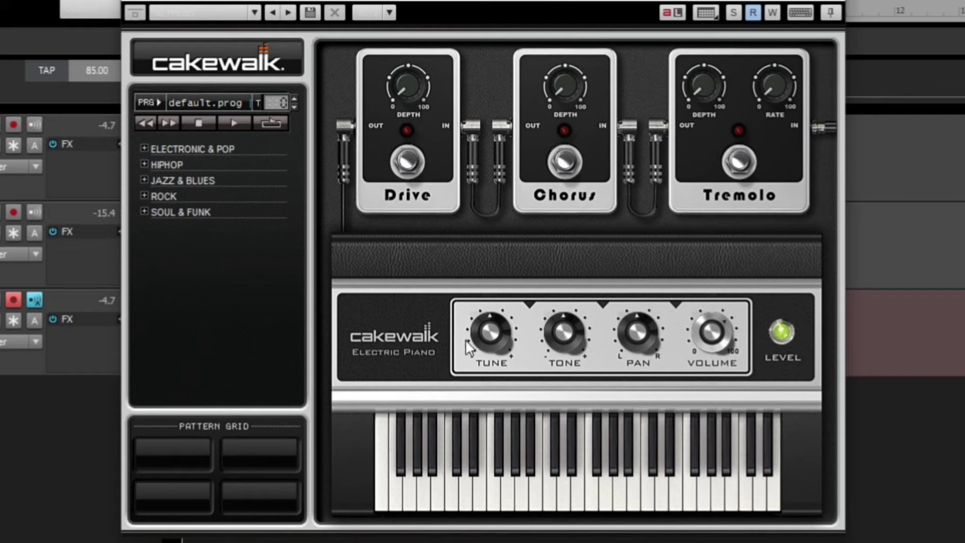
left_click(206, 103)
Load the Classic Wurly preset and turn tremolo on with about 7.5% rate and zero depth
scroll(218, 324, "down", 2)
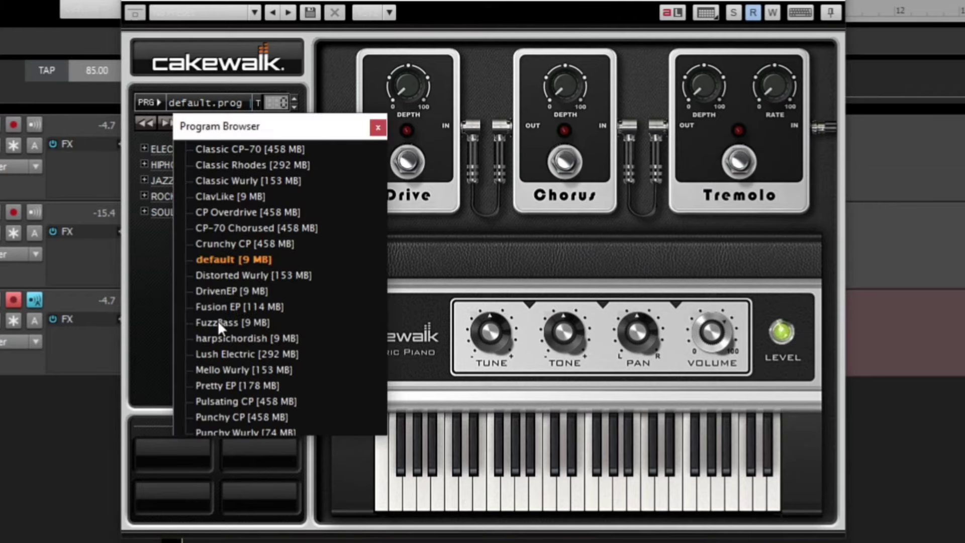
left_click(259, 180)
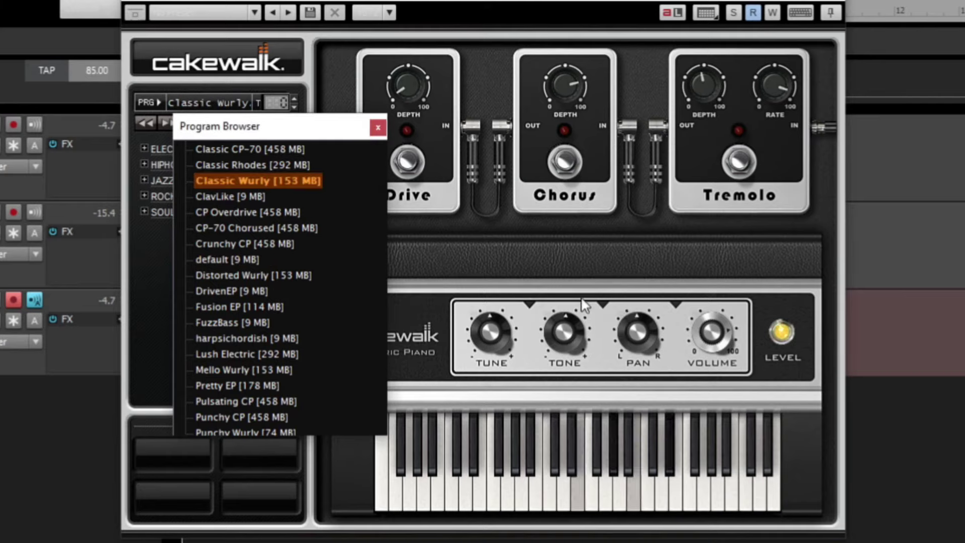
left_click(741, 164)
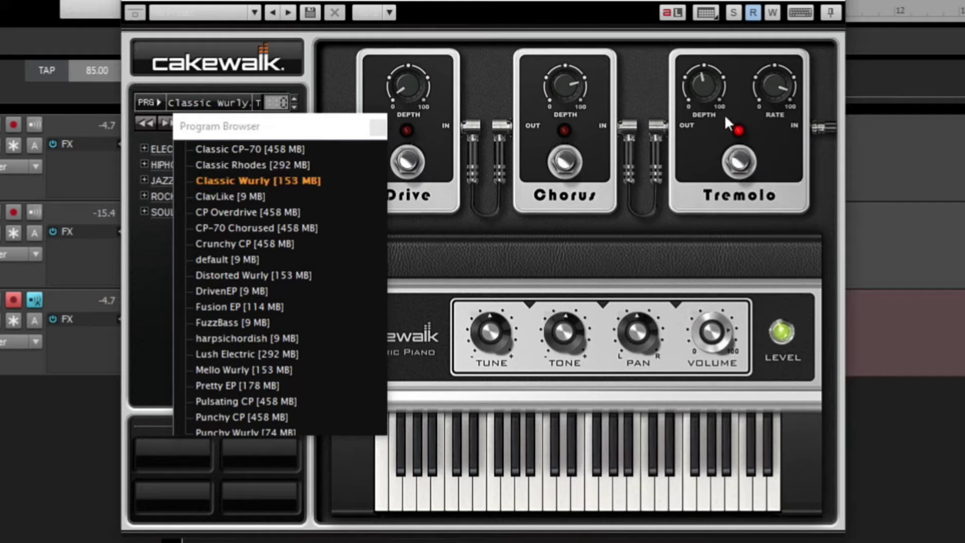
left_click_drag(780, 87, 750, 172)
left_click_drag(762, 95, 773, 53)
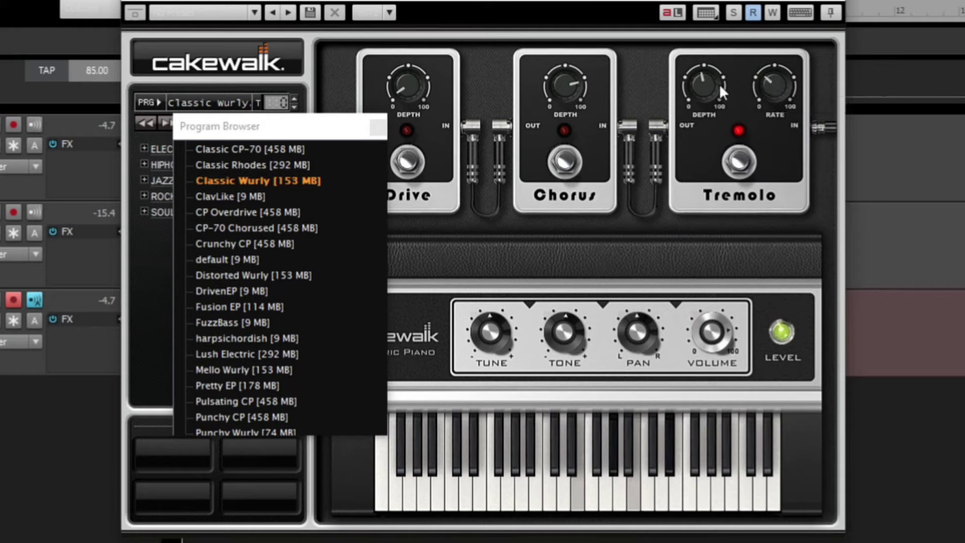
left_click_drag(697, 74, 704, 48)
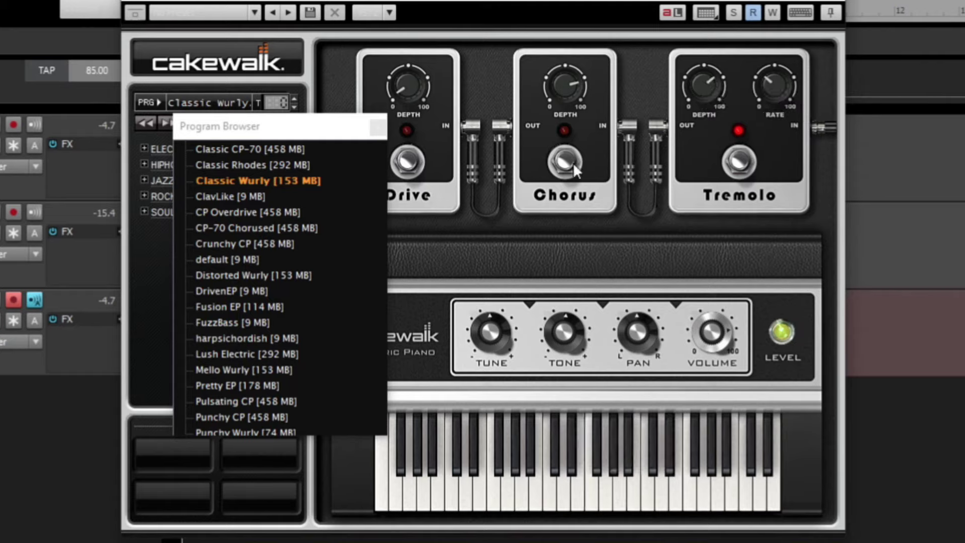
mouse_move(564, 86)
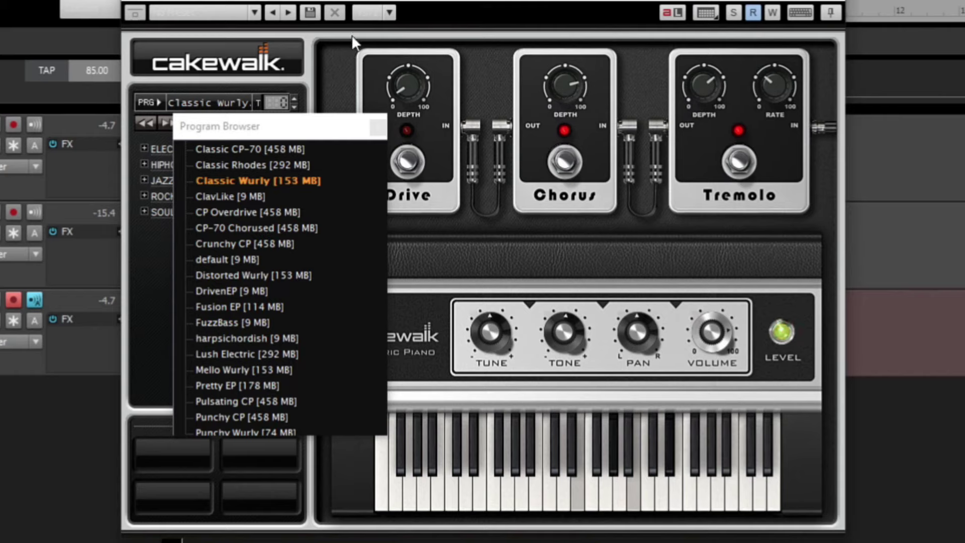
Close the preset list, try drive depth around 30–66%, and return Tone to the middle
left_click(382, 126)
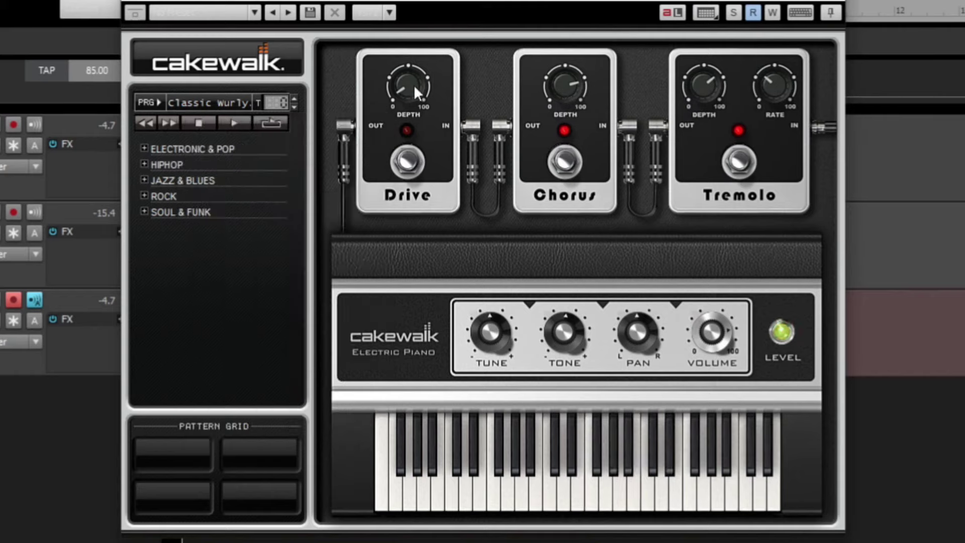
left_click_drag(410, 83, 403, 11)
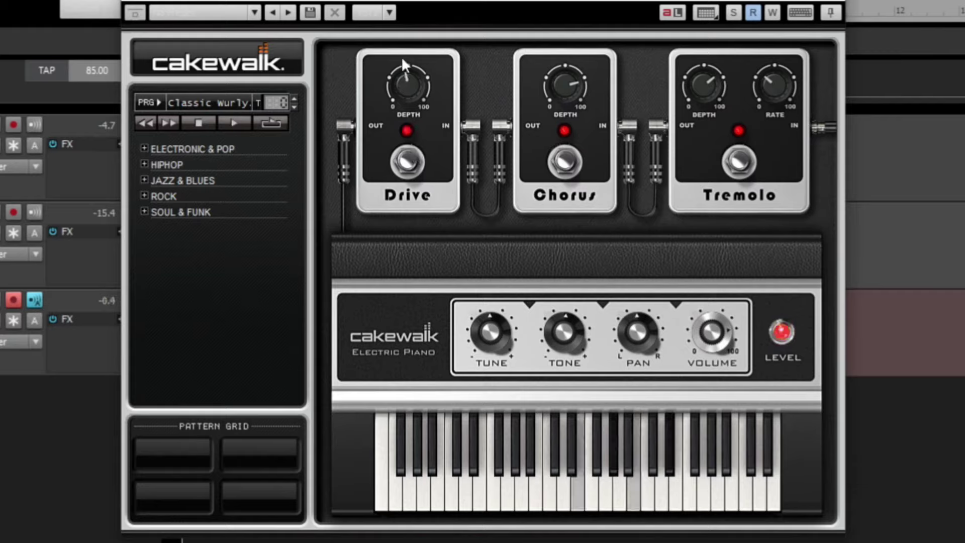
left_click_drag(415, 90, 414, 118)
left_click_drag(402, 63, 400, 57)
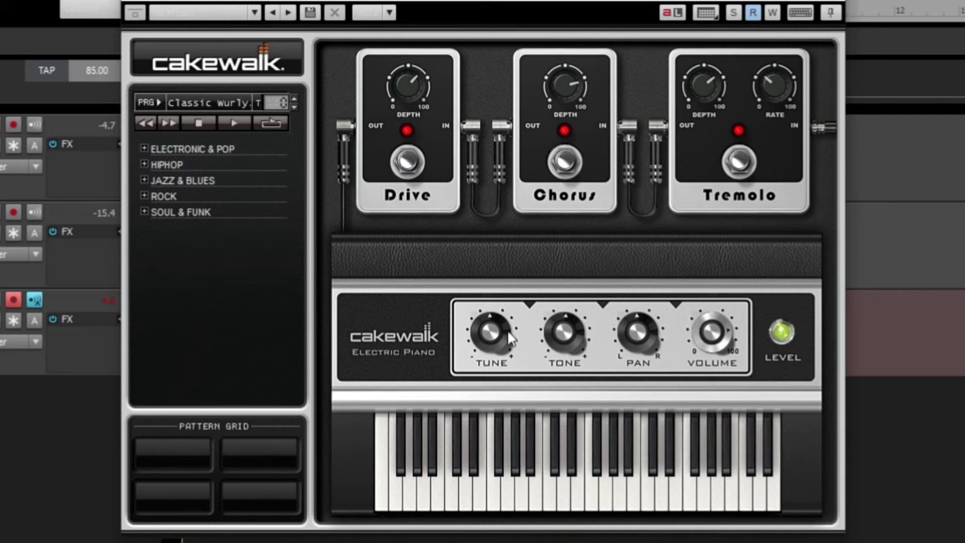
left_click_drag(565, 331, 564, 369)
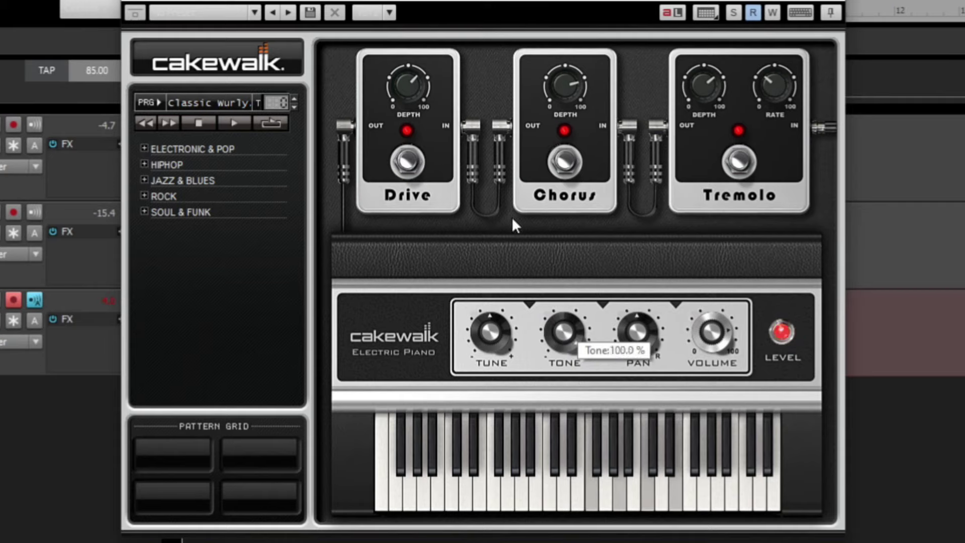
left_click_drag(567, 336, 574, 349)
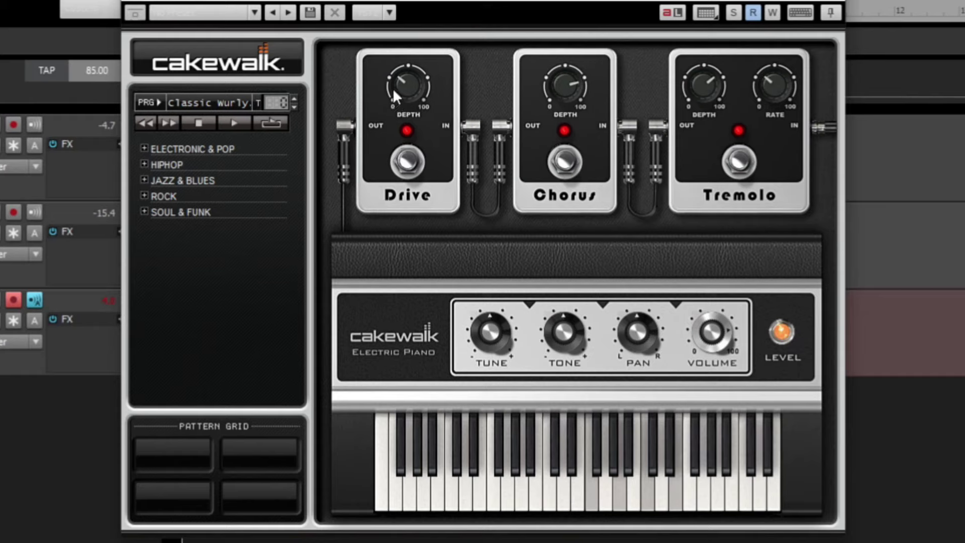
Turn drive to zero, lower tremolo depth, and reduce chorus depth to 38.5%
left_click_drag(394, 89, 404, 95)
left_click_drag(700, 87, 710, 116)
left_click_drag(561, 100, 542, 130)
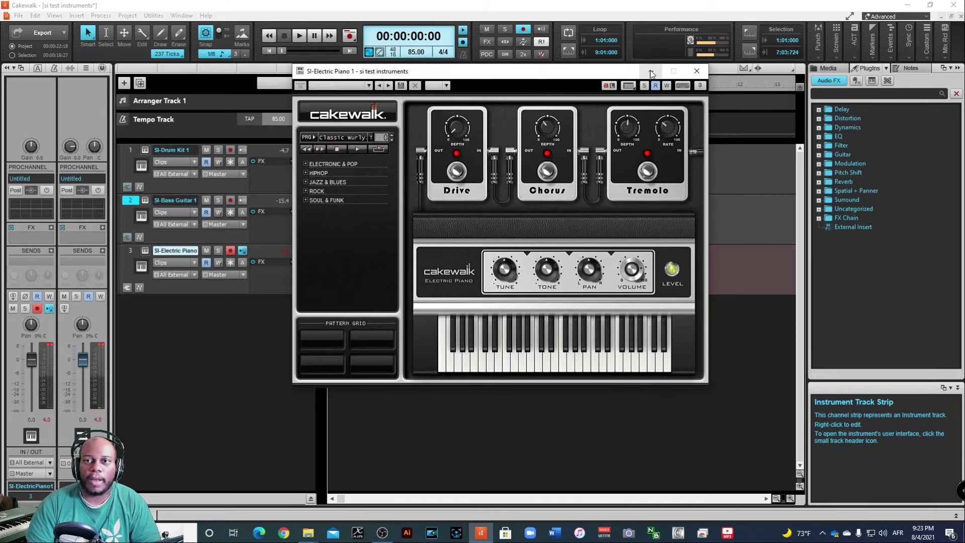
left_click(651, 72)
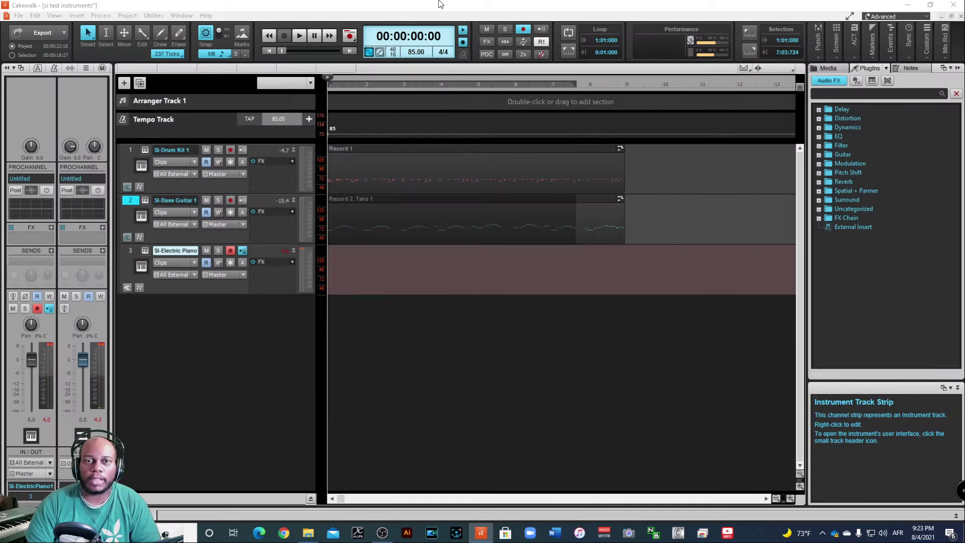
left_click(300, 36)
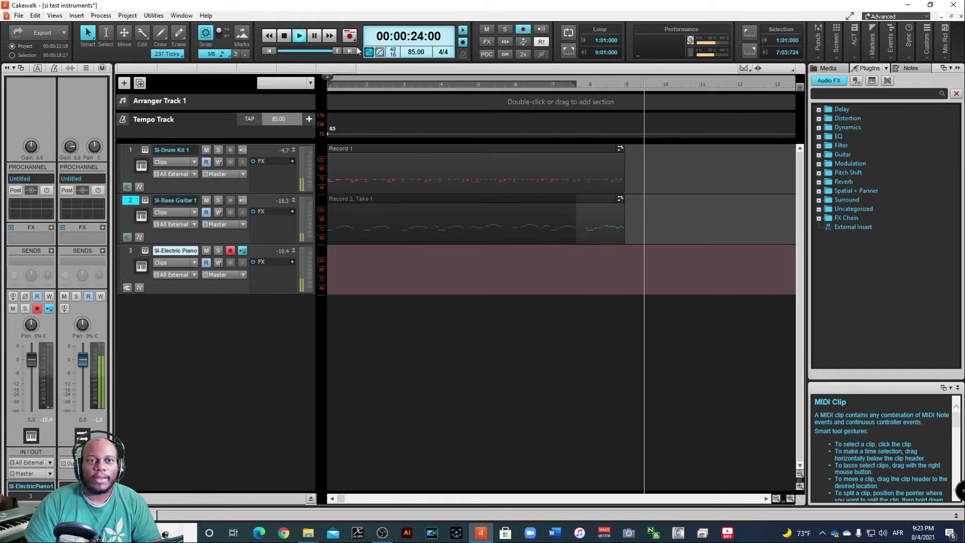
left_click(284, 35)
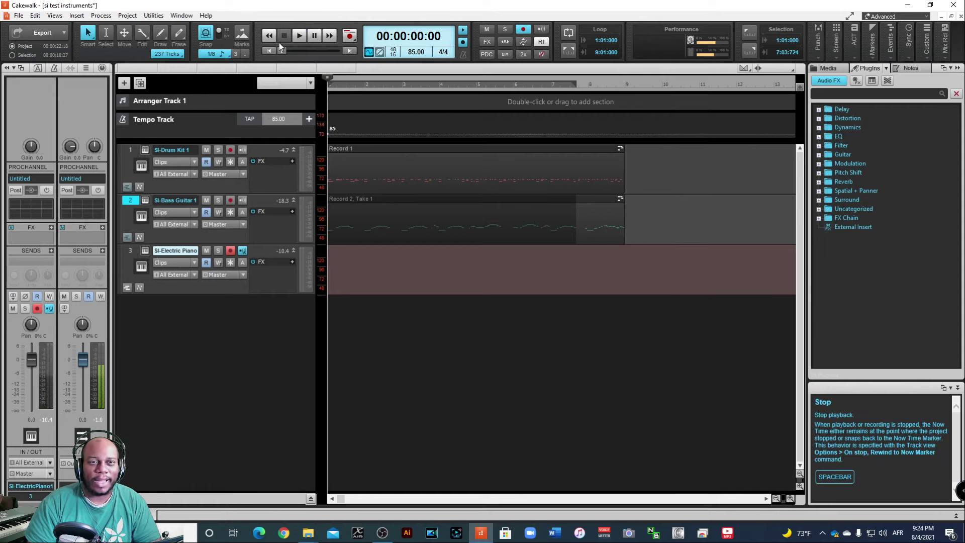
left_click(303, 35)
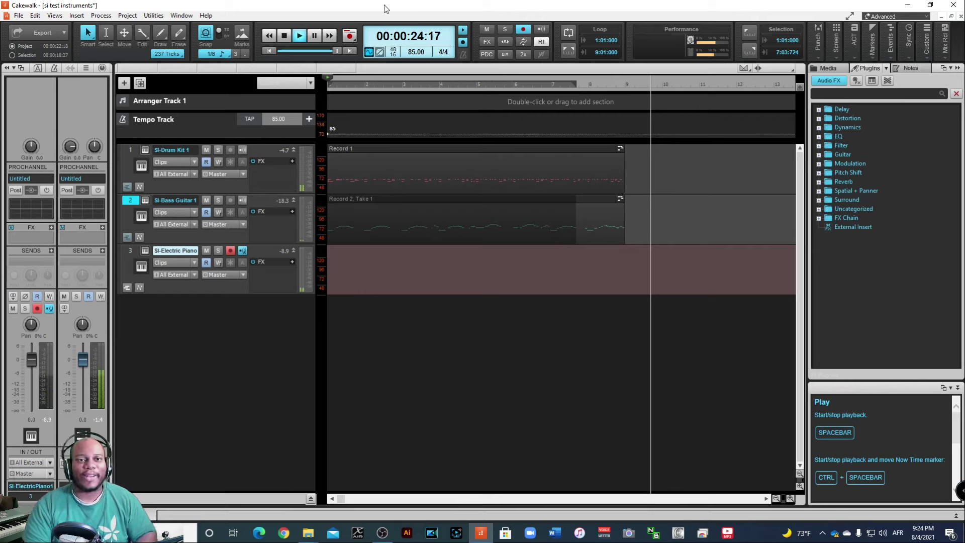
key("space")
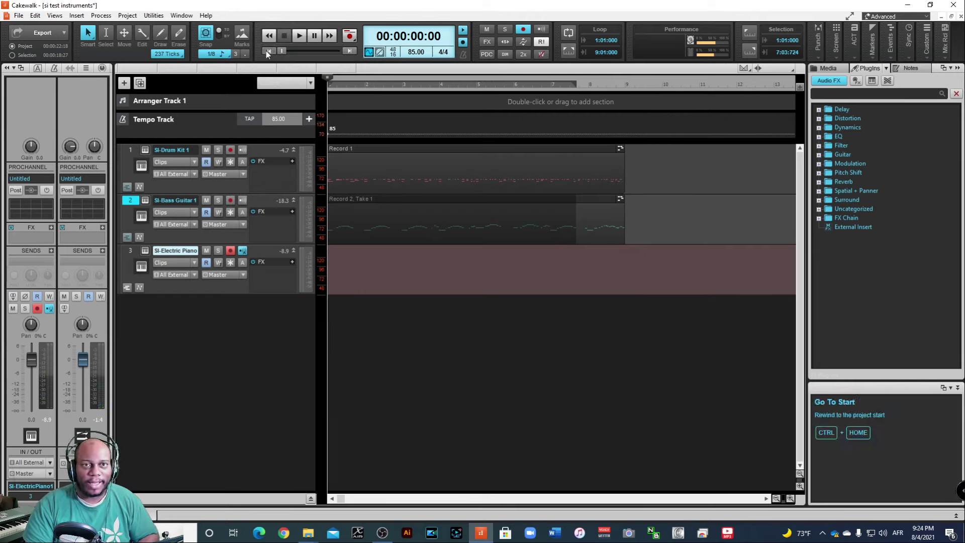
key("space")
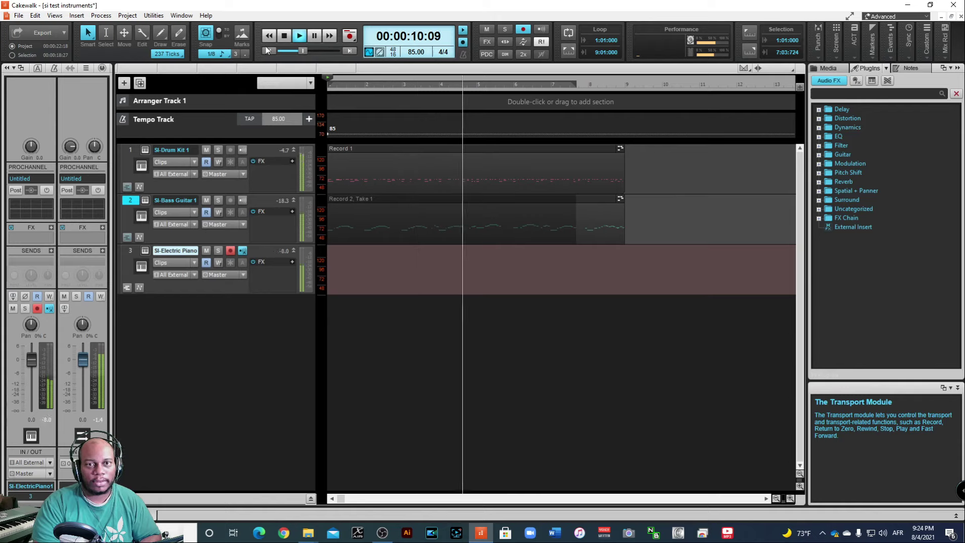
key("space")
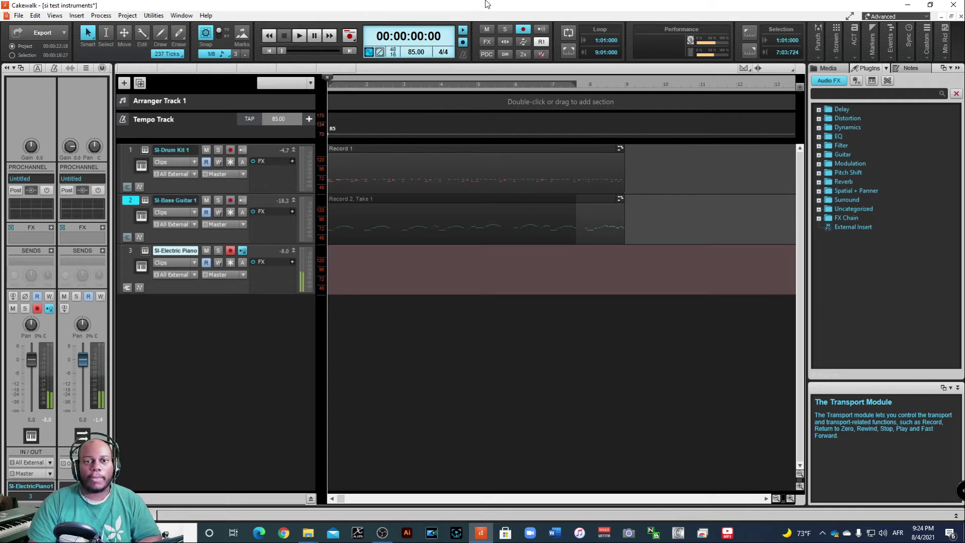
left_click(299, 35)
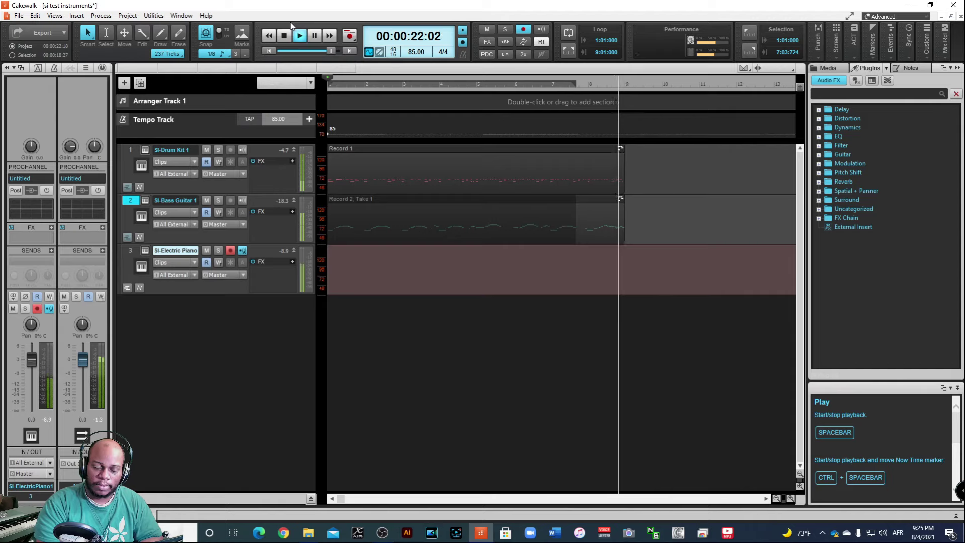
left_click(284, 35)
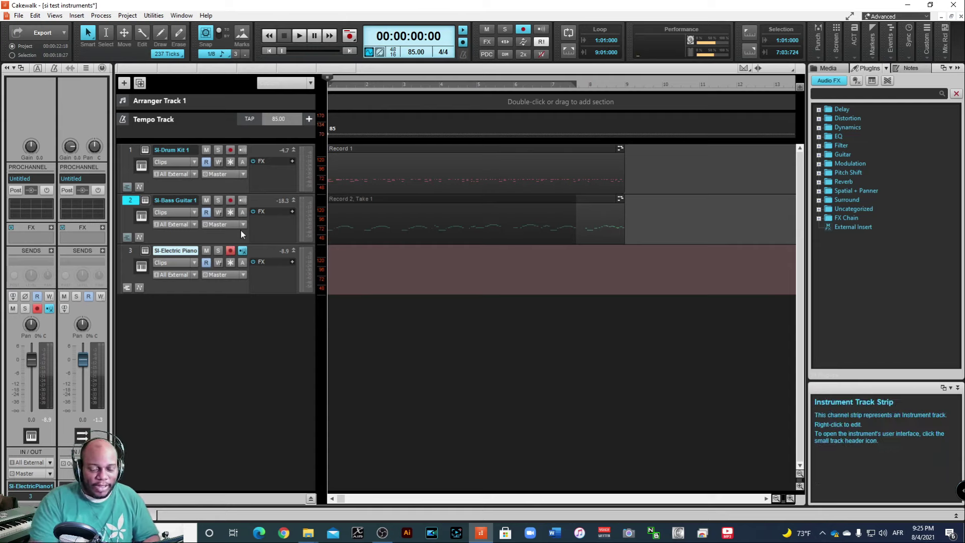
Record the keyboard part as the Record 3 clip on track 3 and play it back
key("space")
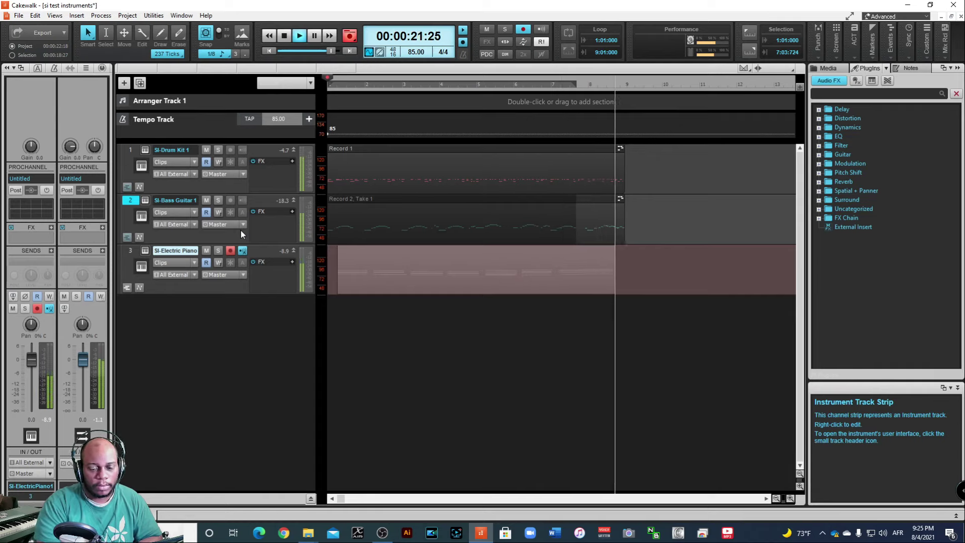
key("space")
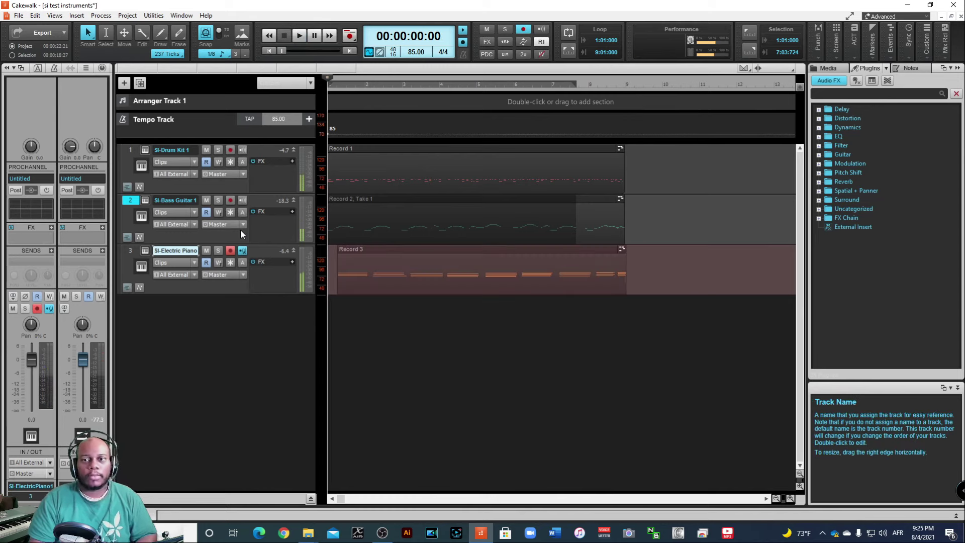
key("space")
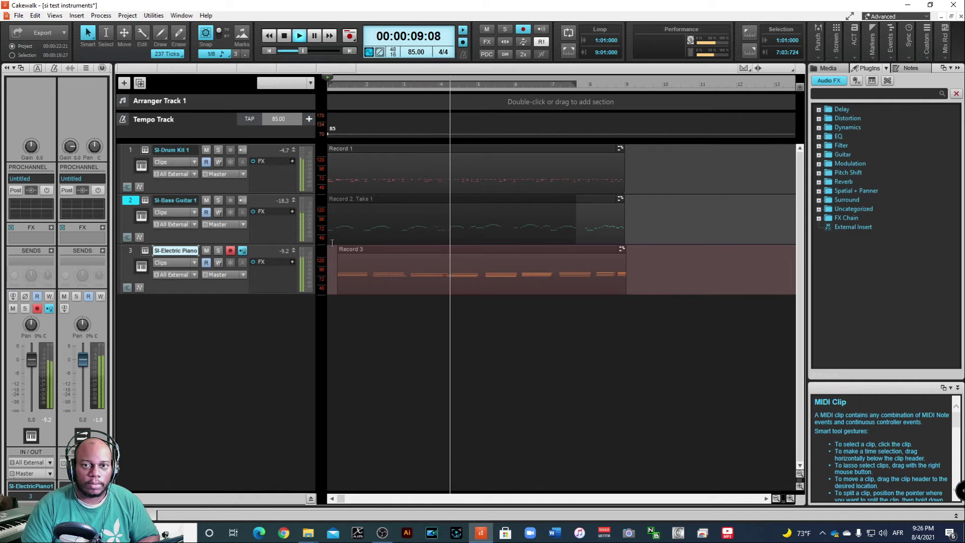
Quantize the Record 3 piano clip to 1/16 notes and play the tightened part
key("space")
left_click(453, 253)
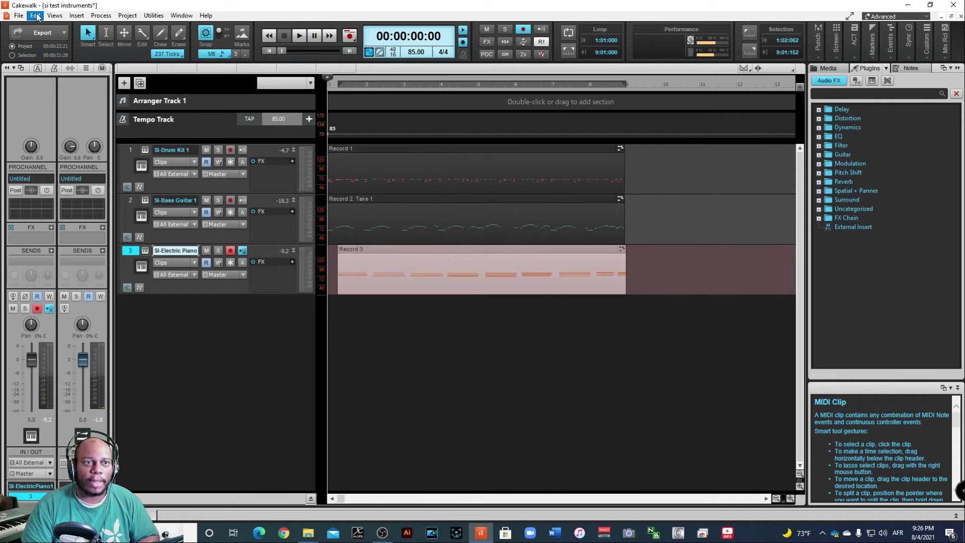
mouse_move(106, 18)
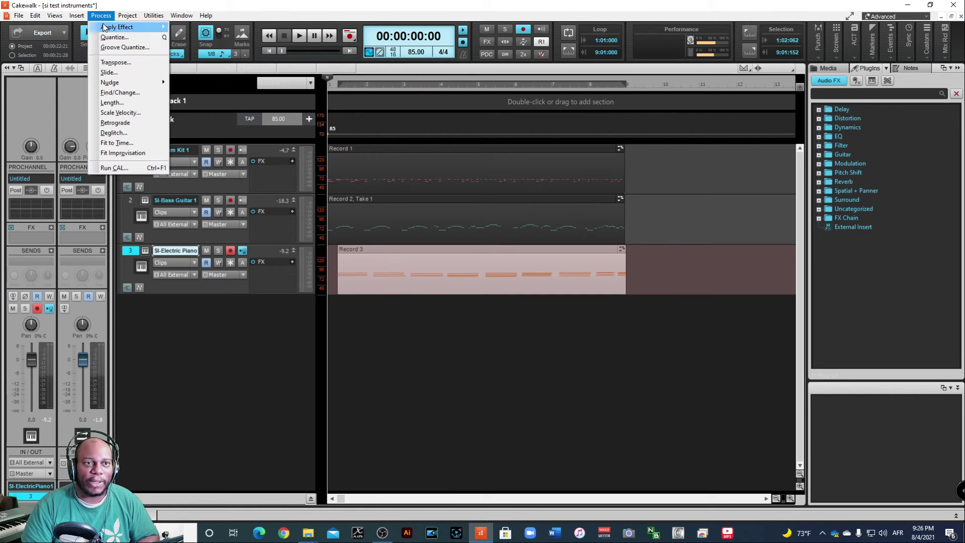
left_click(113, 37)
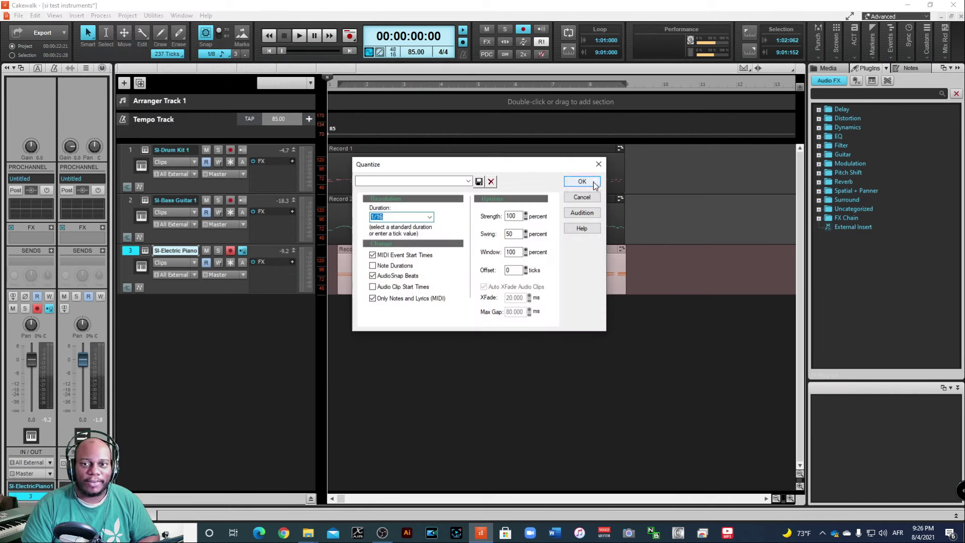
left_click(582, 182)
key("space")
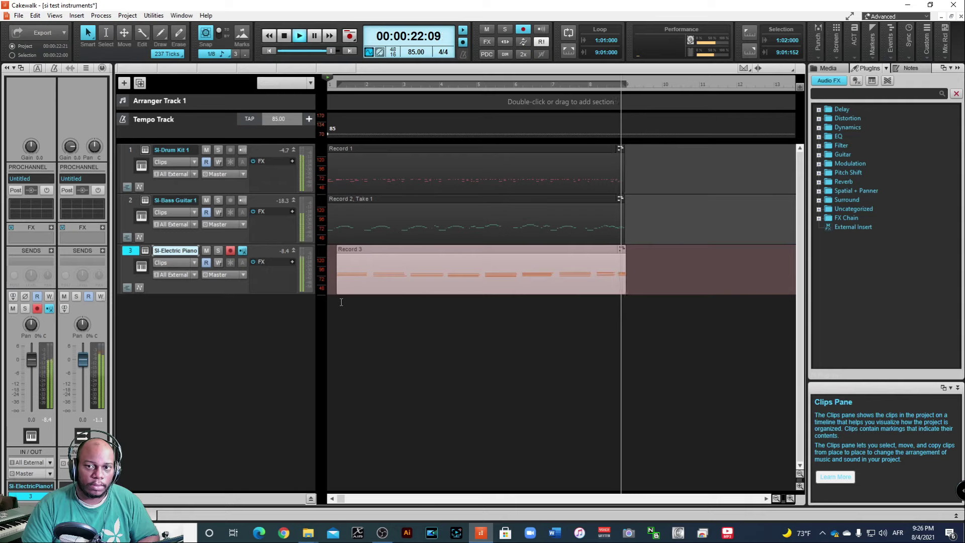
Stop playback back at 00:00:00:00 and disarm recording on the SI-Electric Piano track
key("space")
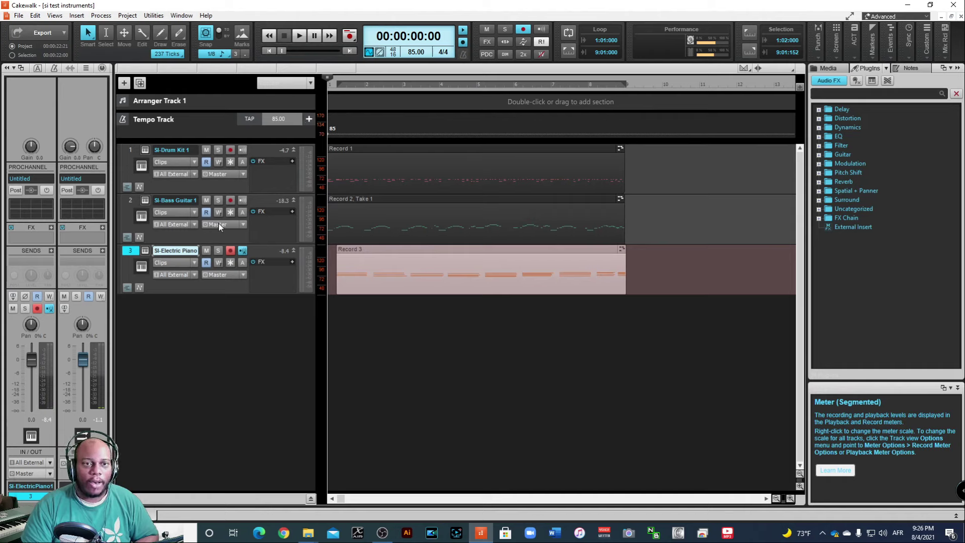
left_click(230, 251)
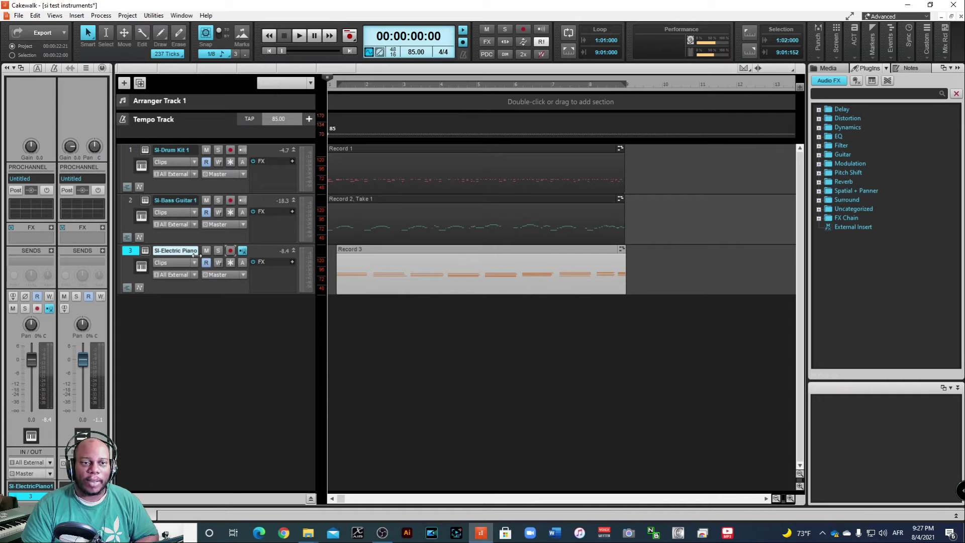
mouse_move(352, 127)
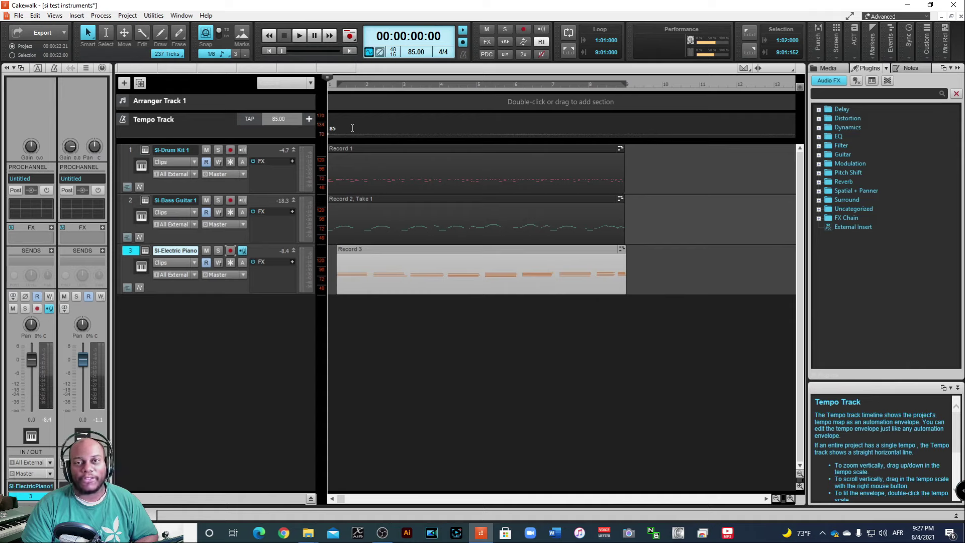